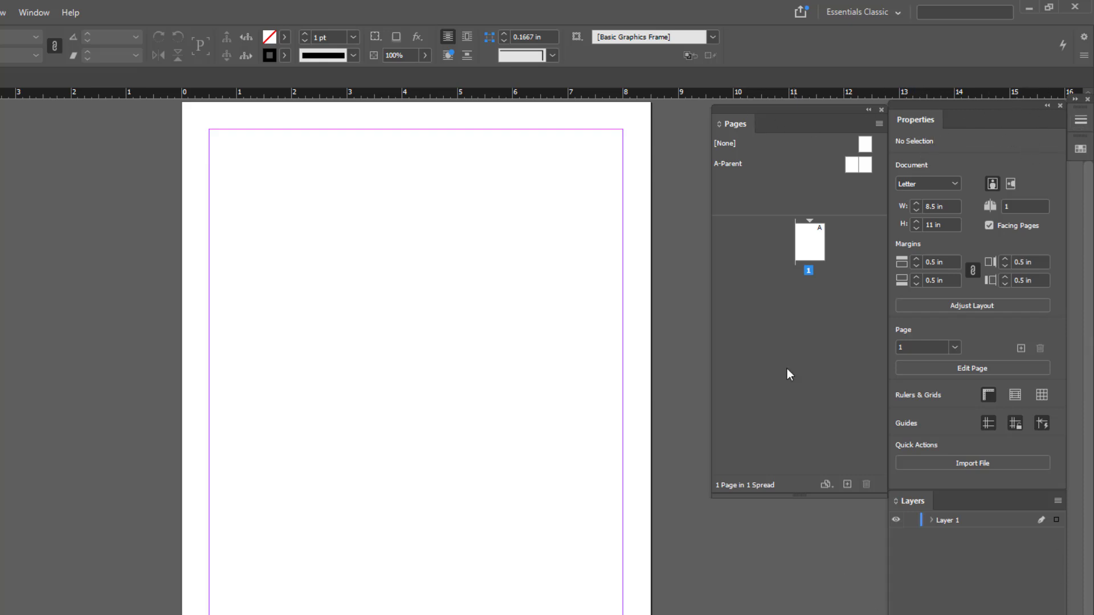
left_click(33, 11)
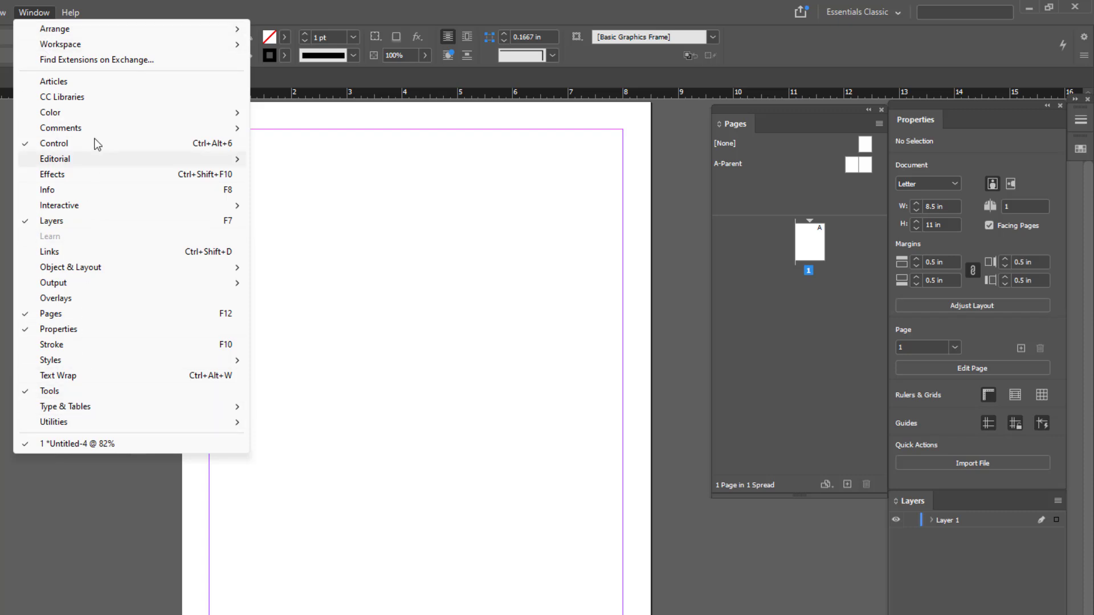
left_click(587, 139)
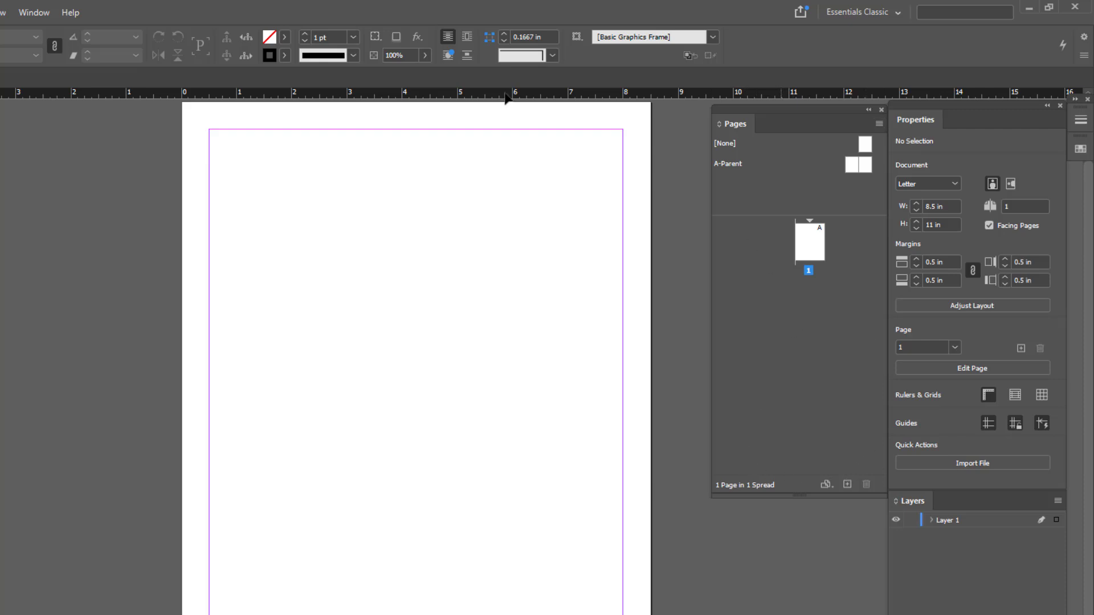
left_click(33, 12)
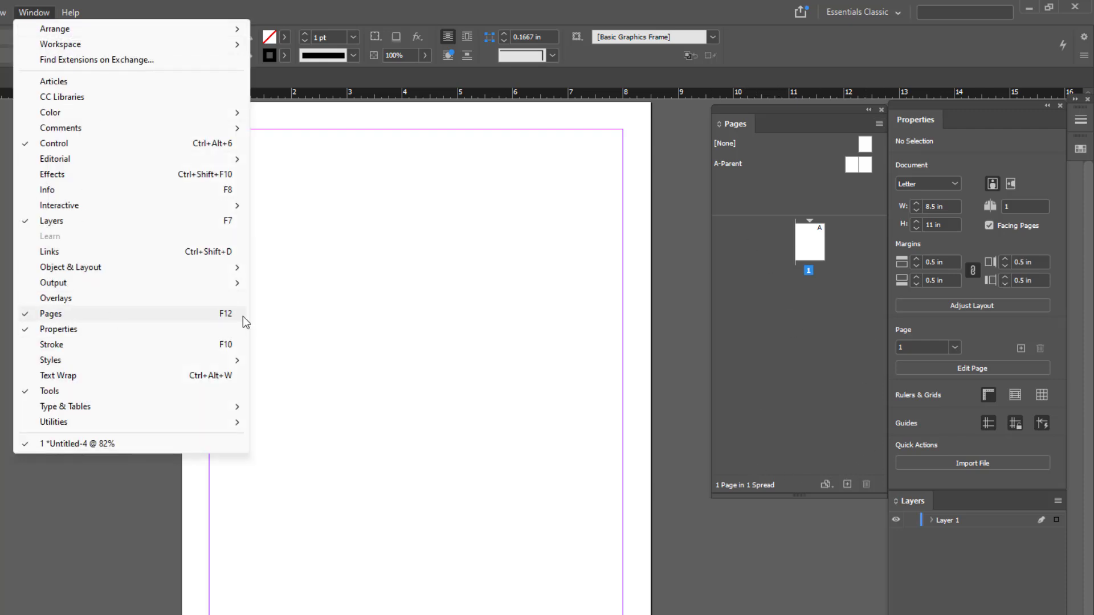
left_click(789, 310)
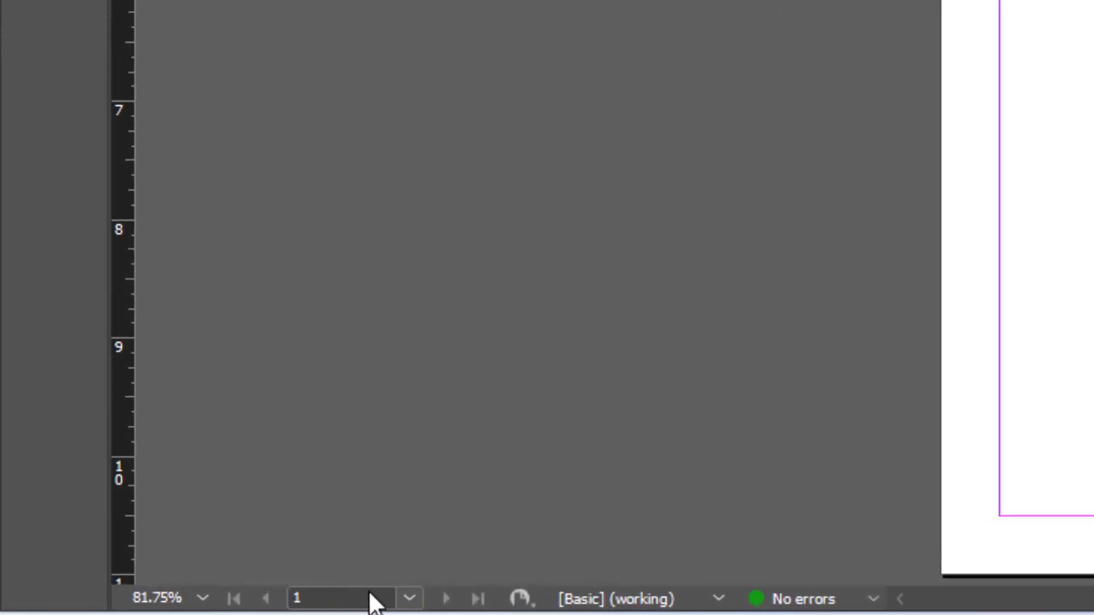
left_click(411, 599)
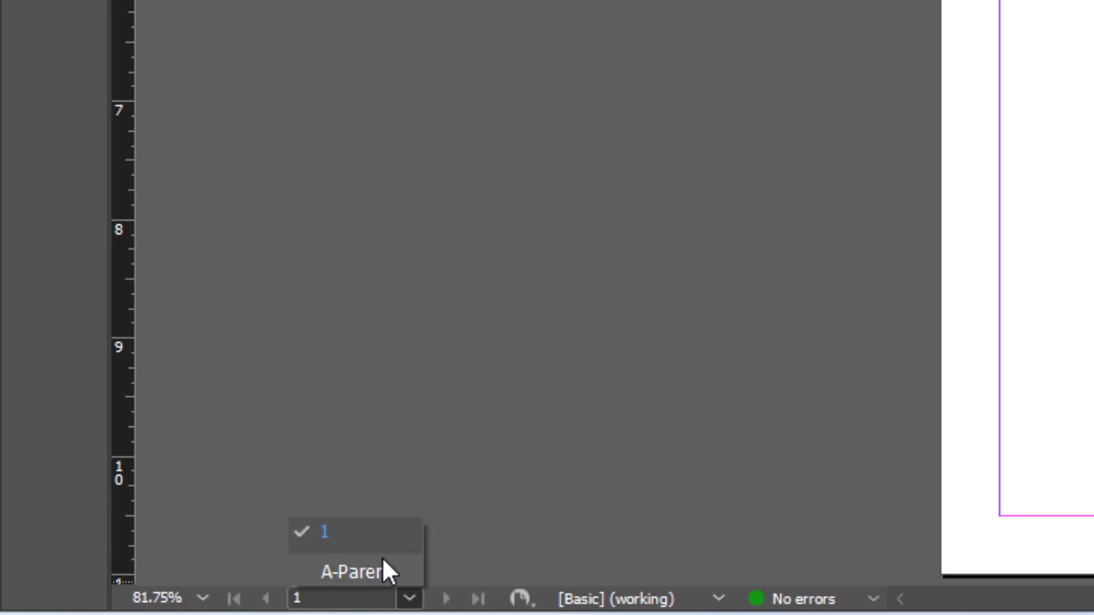
left_click(604, 254)
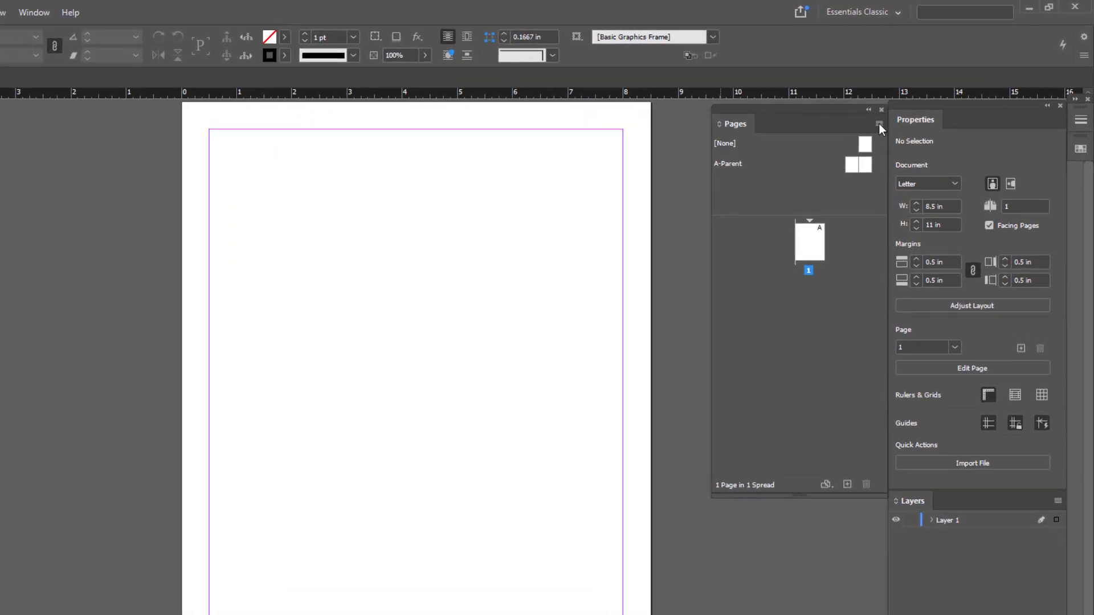
Step: Add five new pages based on A-Parent after page 1 of the document
left_click(846, 486)
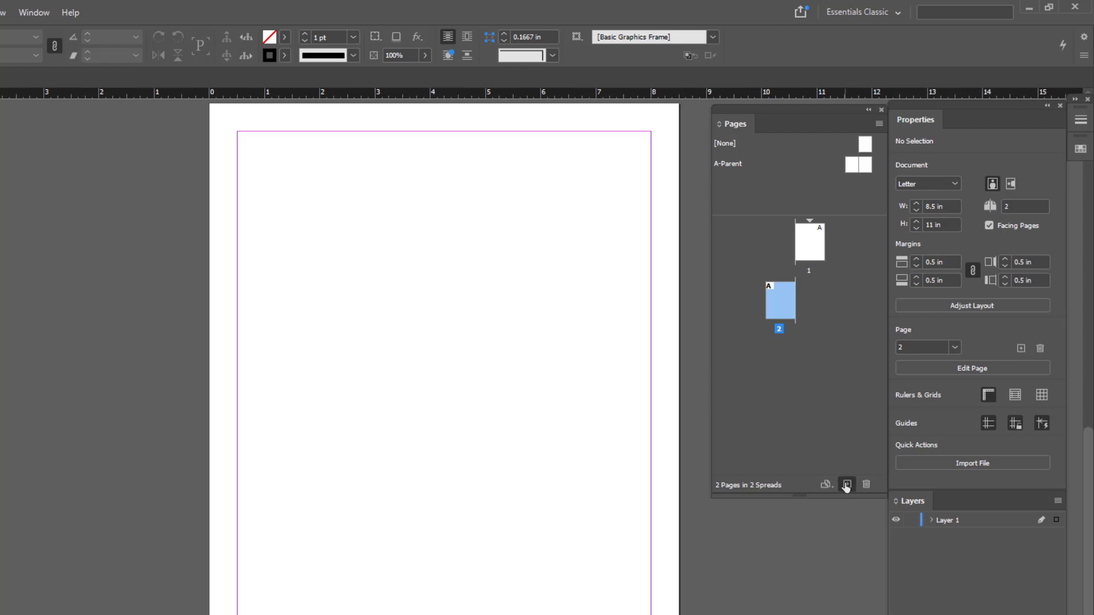
left_click(847, 486)
left_click(846, 485)
left_click(847, 486)
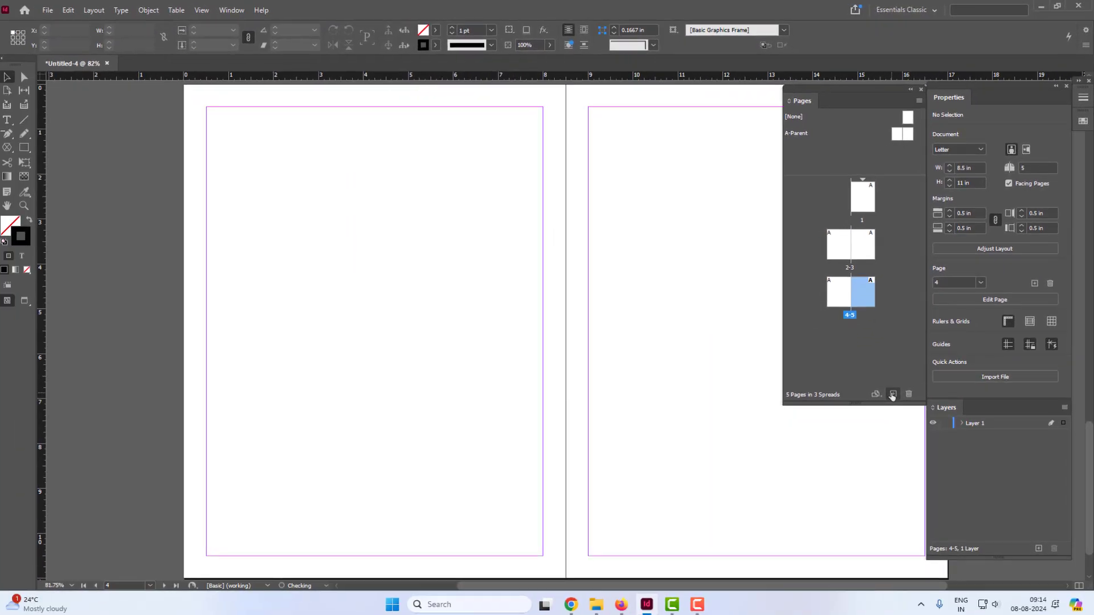
left_click(846, 485)
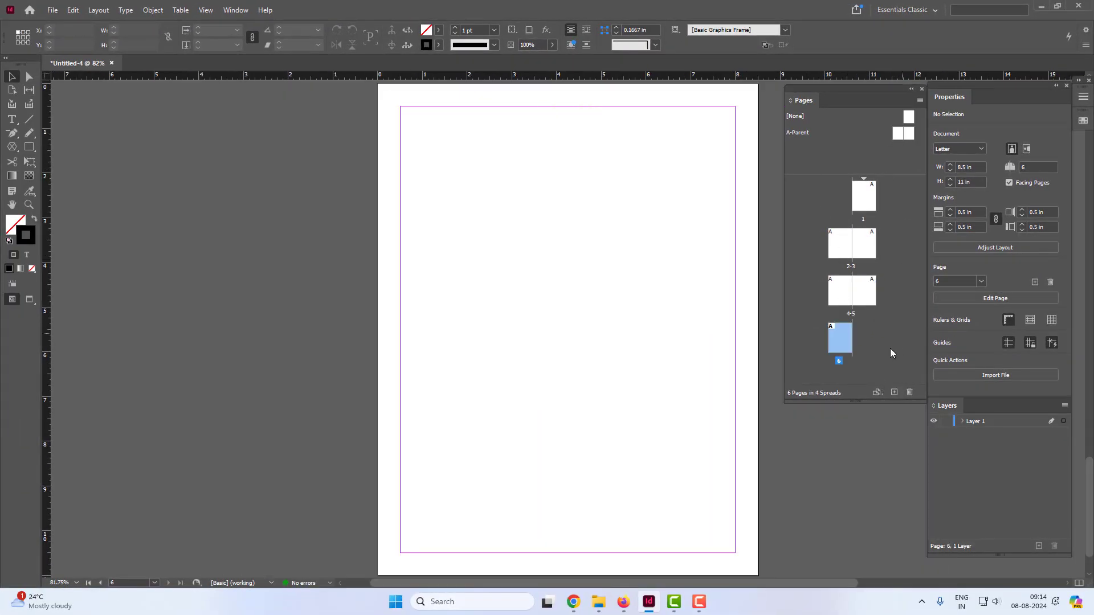
left_click(898, 279)
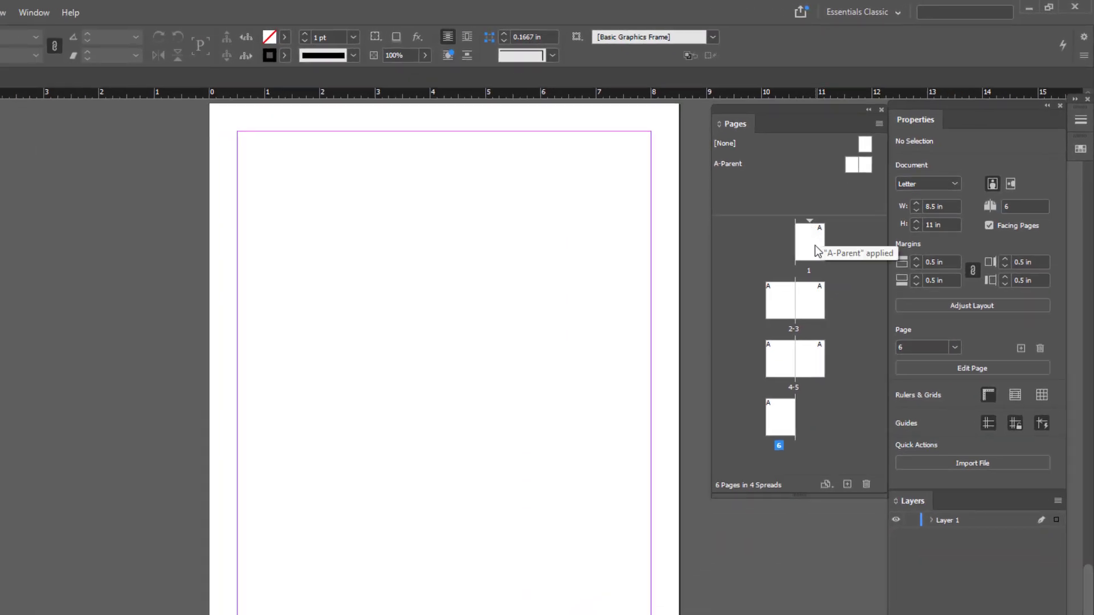
Step: Examine the page thumbnails from page 1 to page 6 to see which parent is applied to each
left_click(811, 243)
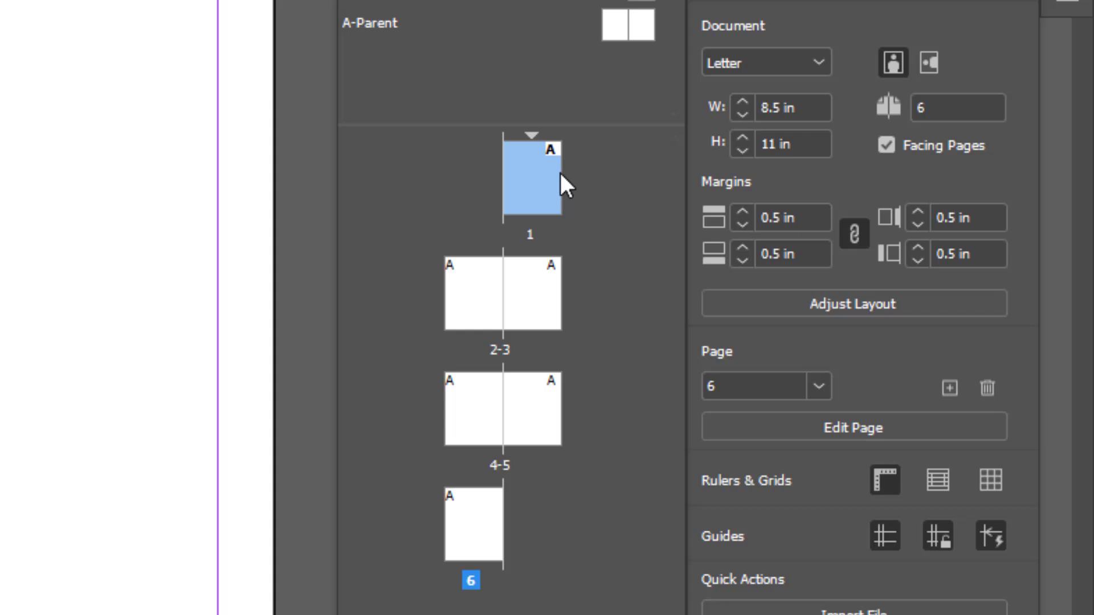
left_click(467, 299)
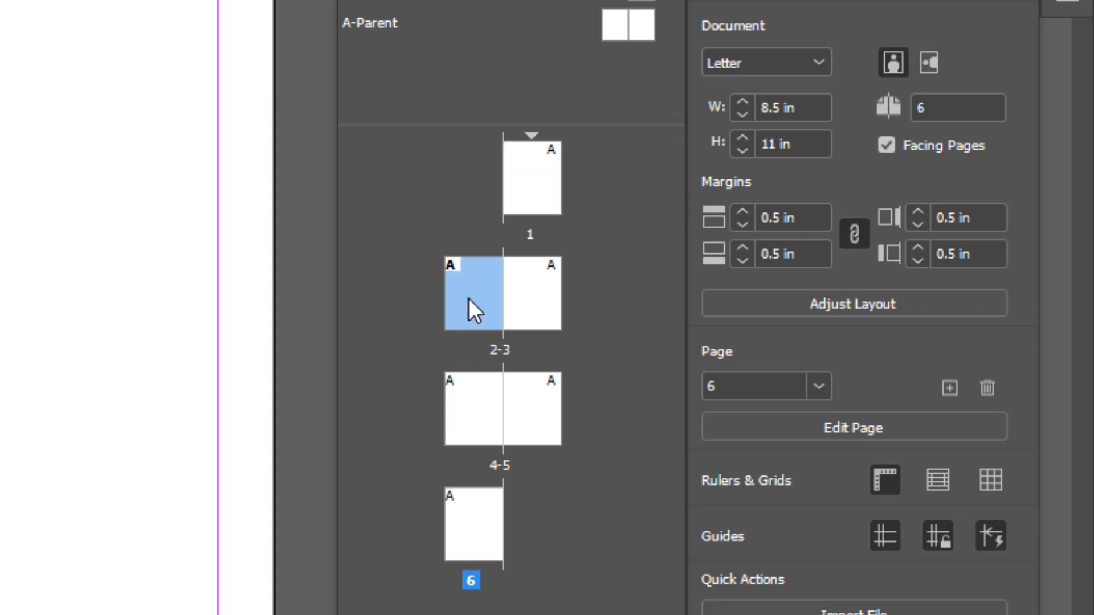
left_click(530, 306)
left_click(482, 401)
left_click(515, 419)
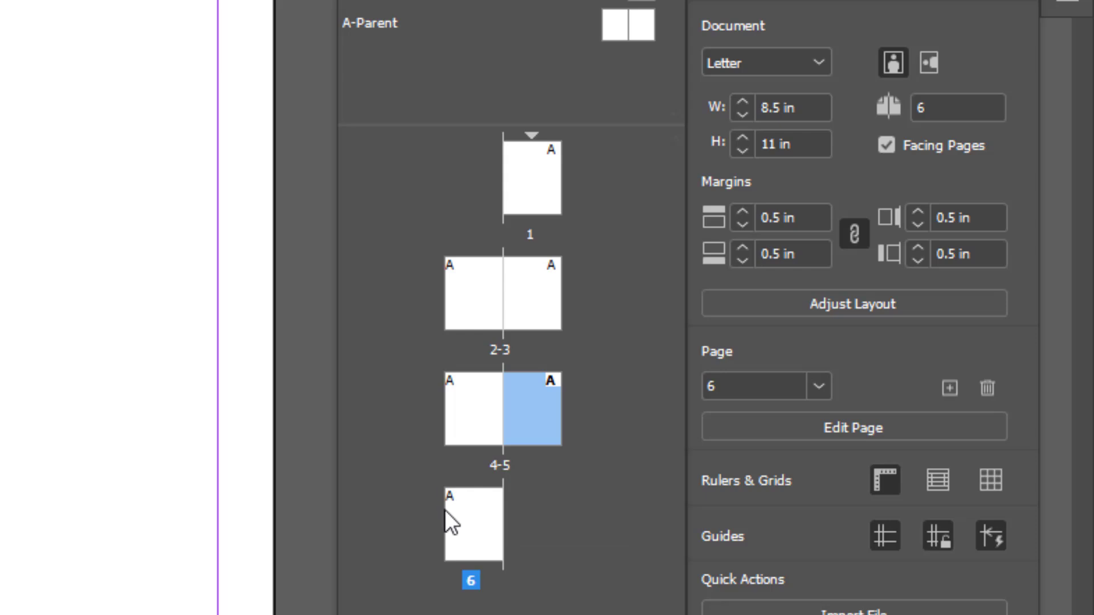
left_click(533, 182)
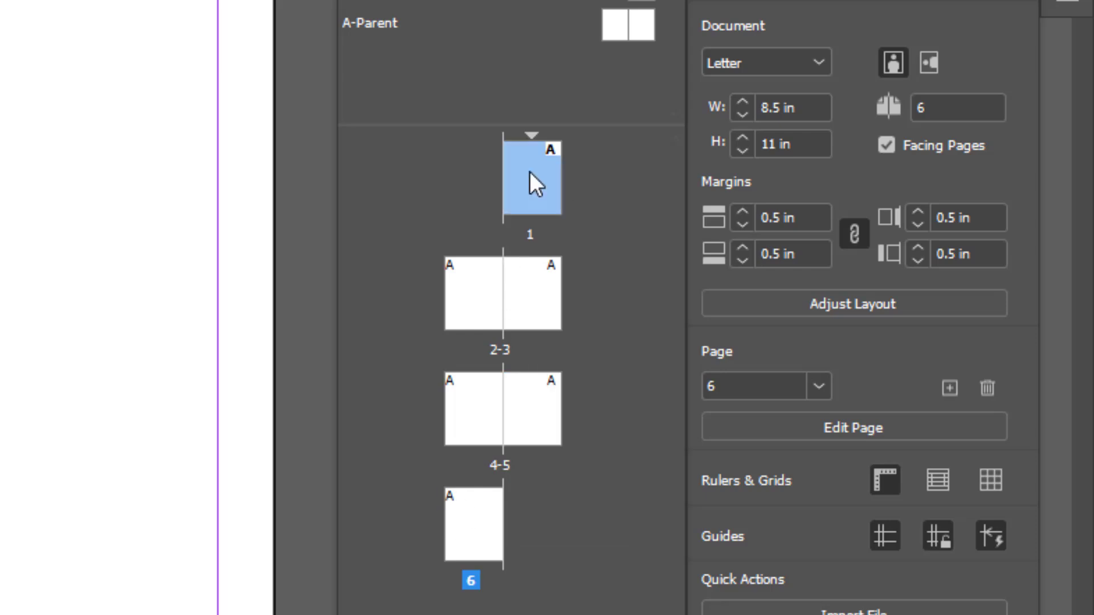
left_click(469, 532)
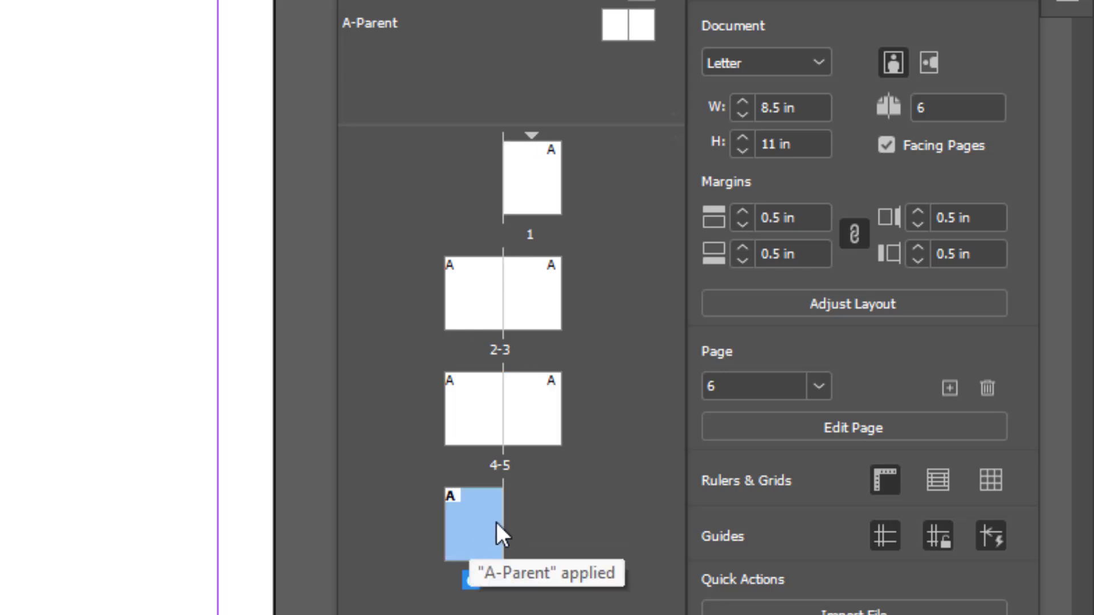
left_click(545, 501)
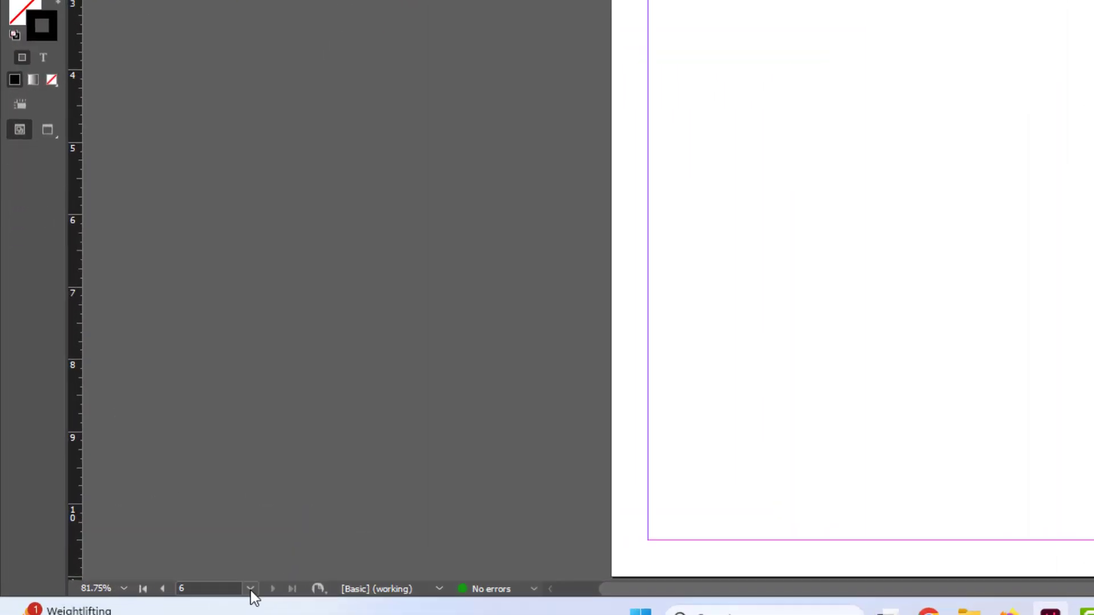
Step: Open the A-Parent spread for editing and move the Pages panel clear of its two pages
left_click(251, 589)
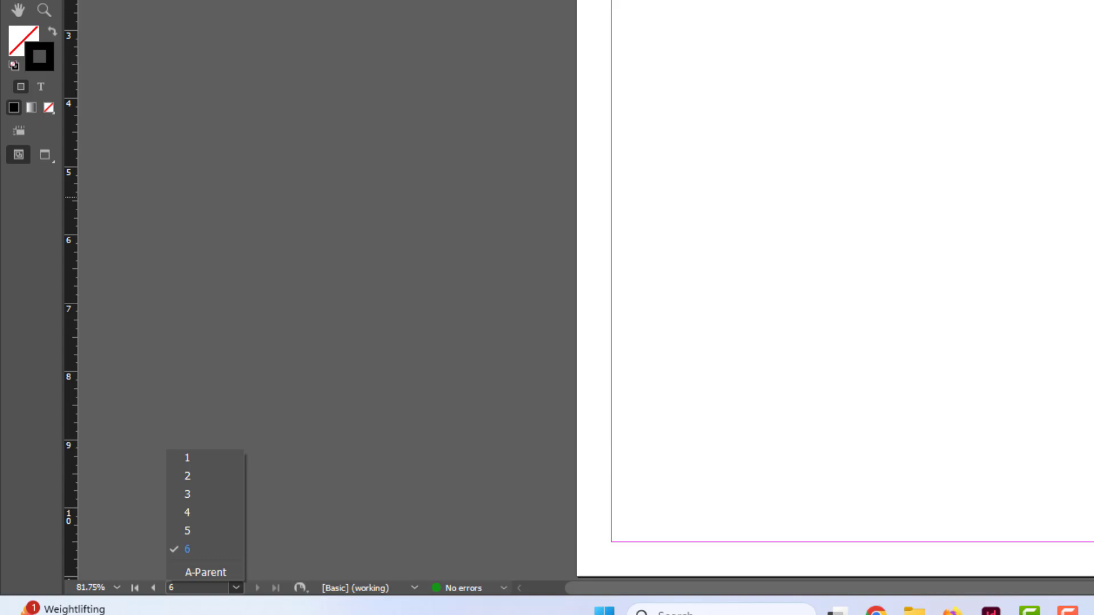
left_click(892, 140)
left_click(896, 135)
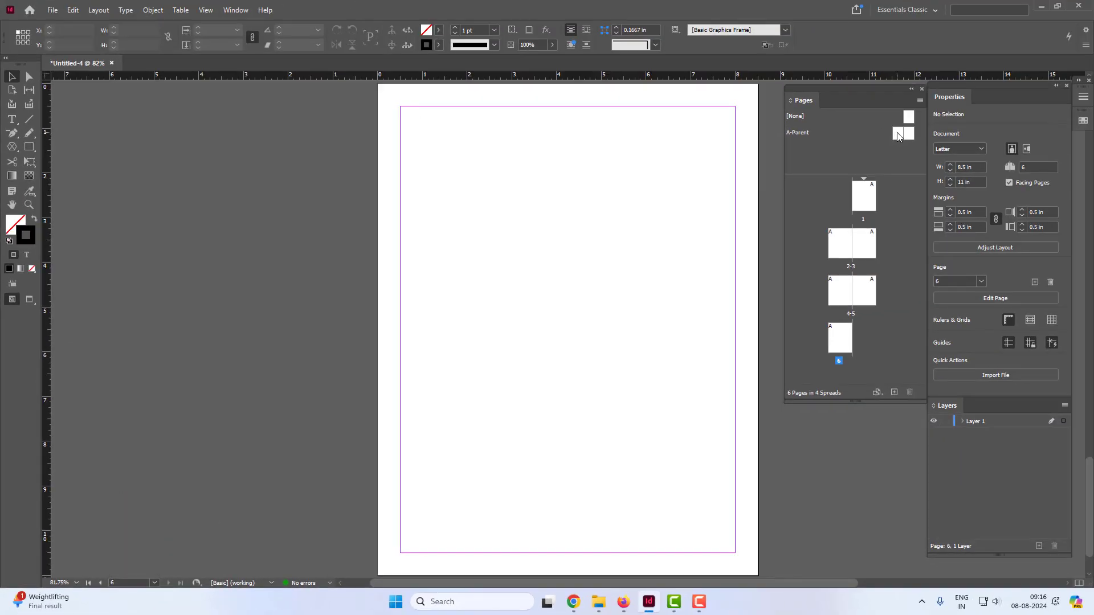
double_click(897, 135)
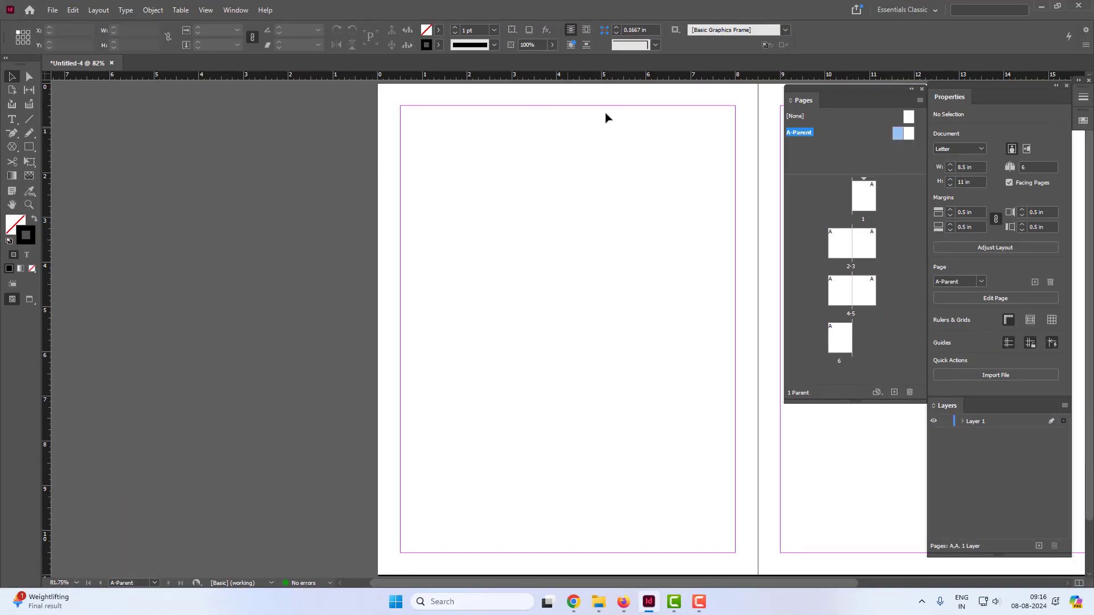
left_click_drag(514, 582, 647, 581)
left_click_drag(800, 91, 903, 204)
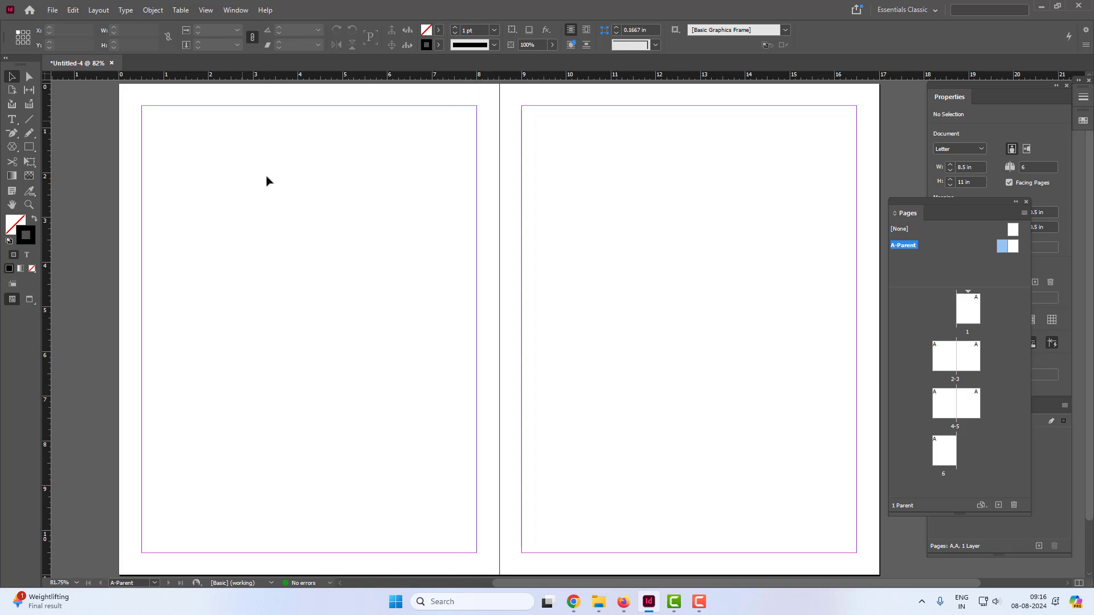
Step: Place the android-chrome-512x512 logo about 1.18 in square in the upper-left margin corner of the left A-Parent page
left_click(52, 10)
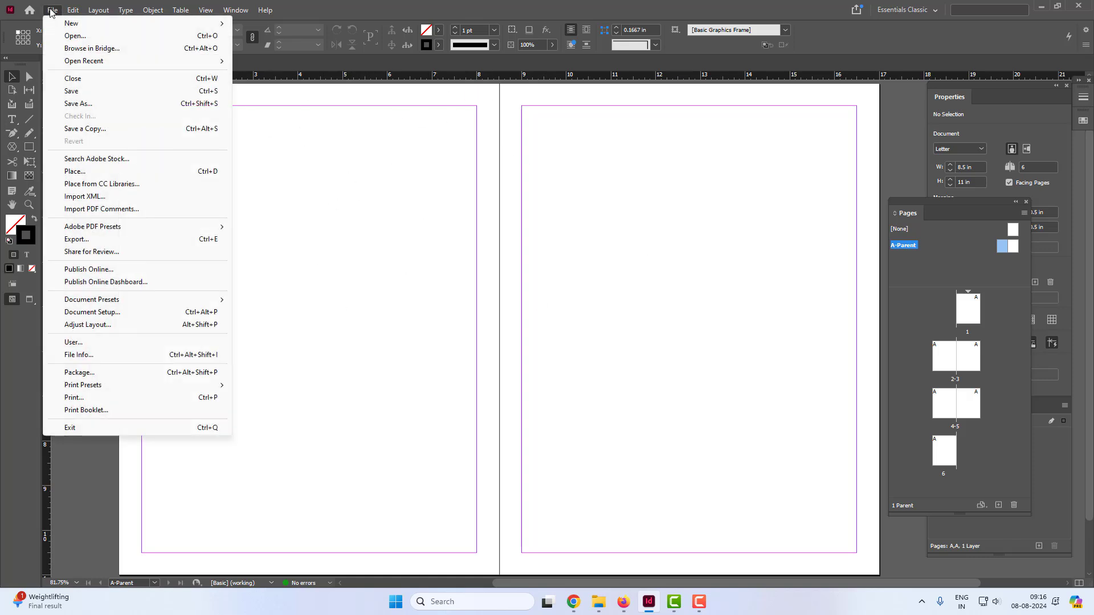
left_click(85, 171)
left_click(512, 268)
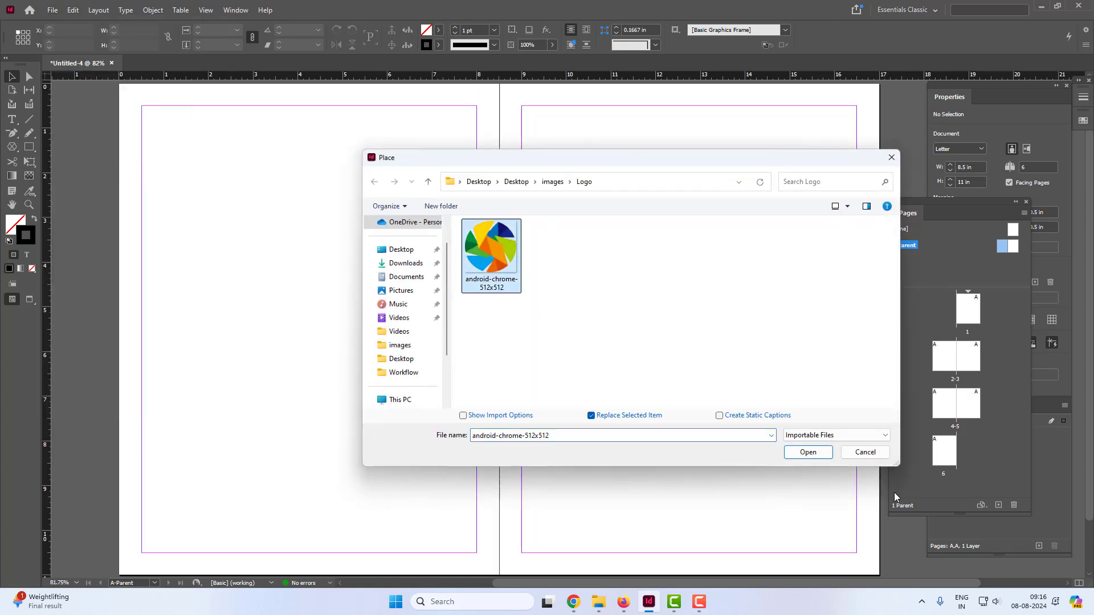
left_click(808, 452)
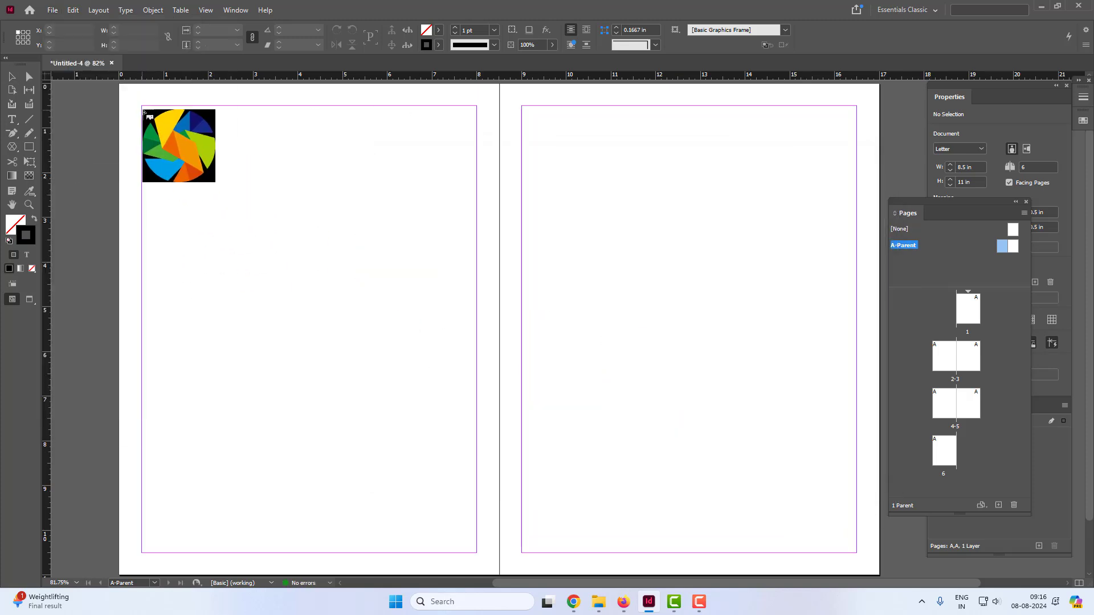
left_click_drag(145, 110, 198, 164)
left_click(350, 255)
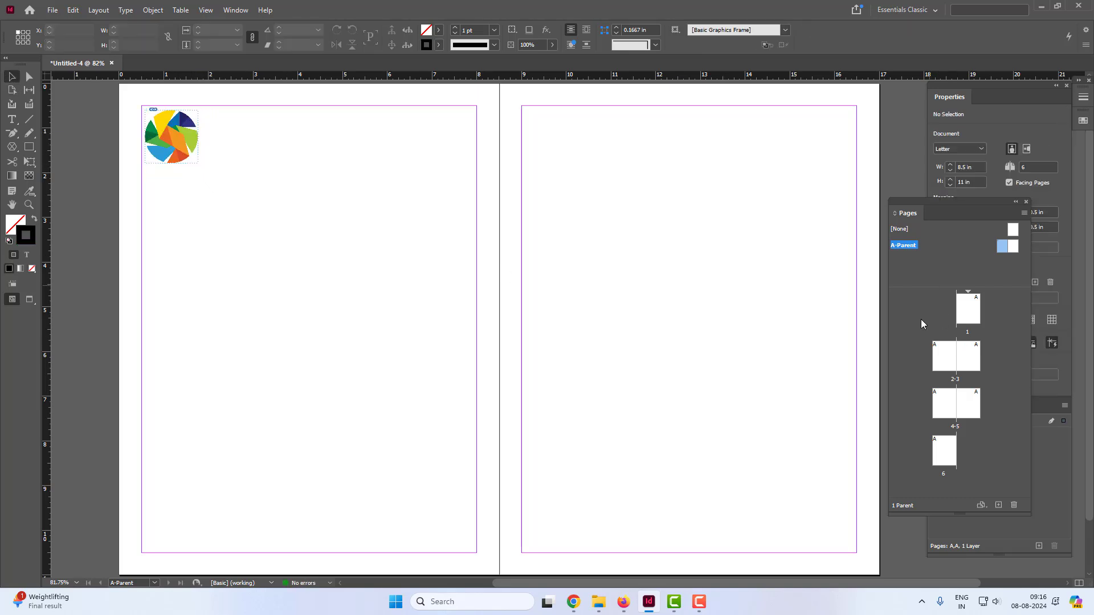
Step: Duplicate the logo into the upper-right margin corner of the right A-Parent page, at about X 15.2 in and Y 0.6 in
left_click(171, 137)
left_click(272, 203)
left_click(182, 149)
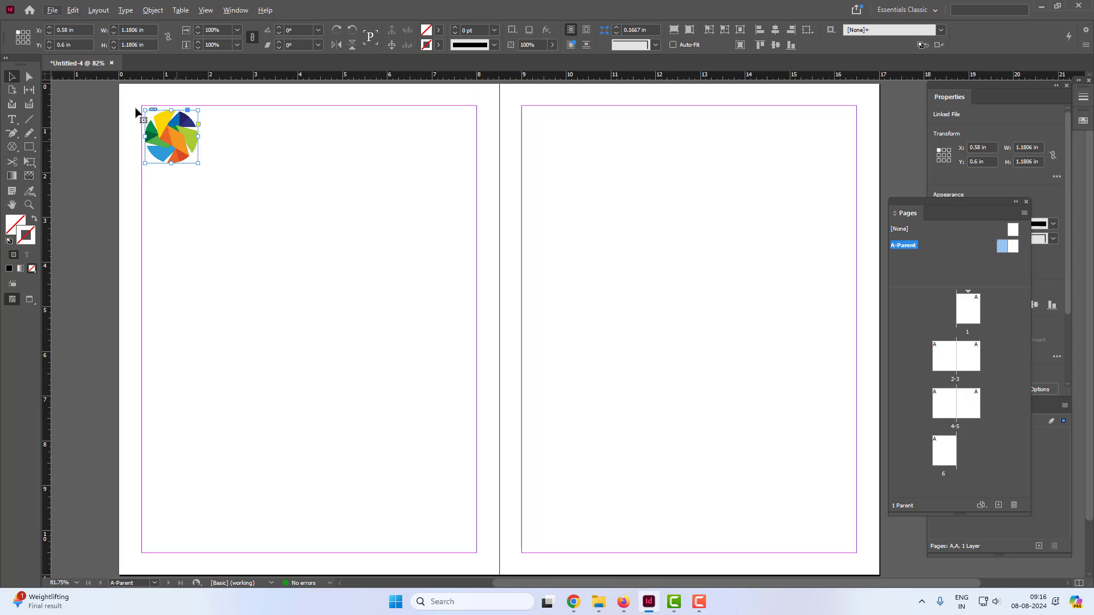
left_click_drag(184, 126, 835, 121)
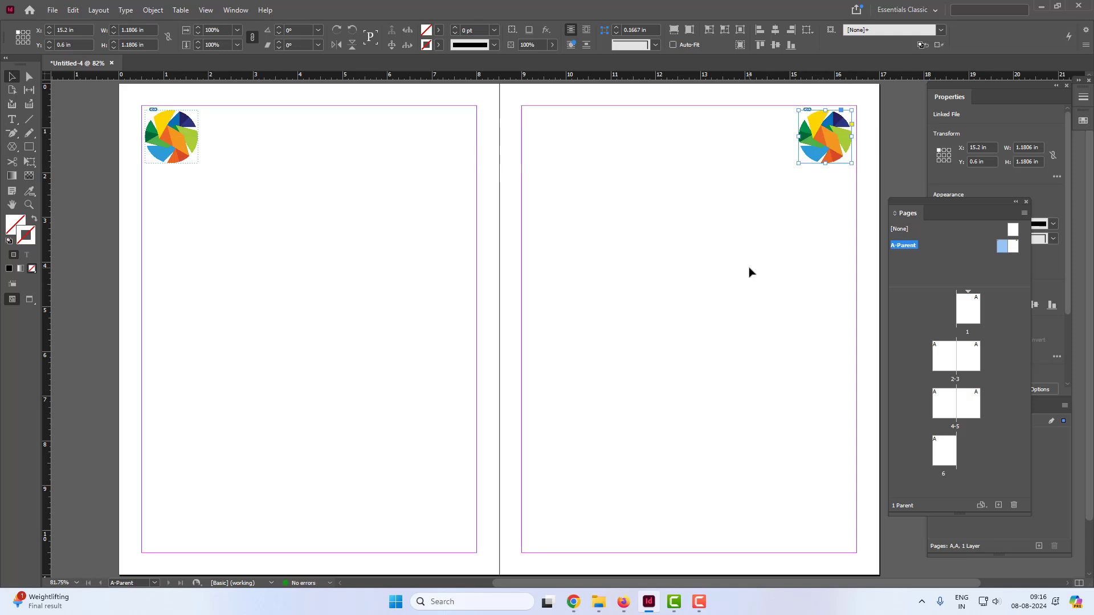
left_click(762, 271)
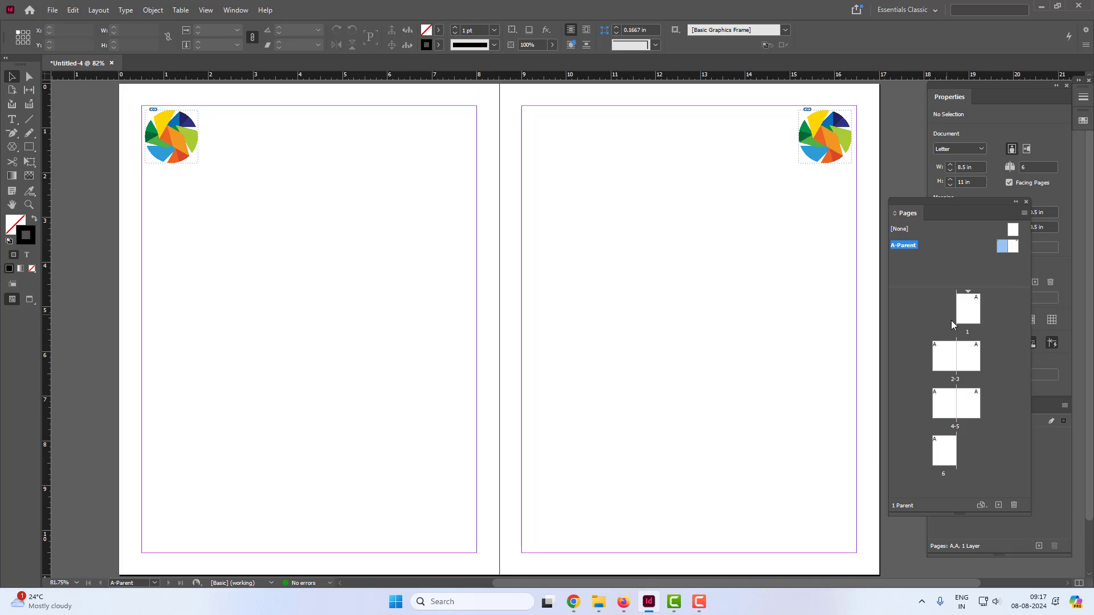
Step: Open page 1 and examine the logo placement across the document's pages
double_click(974, 312)
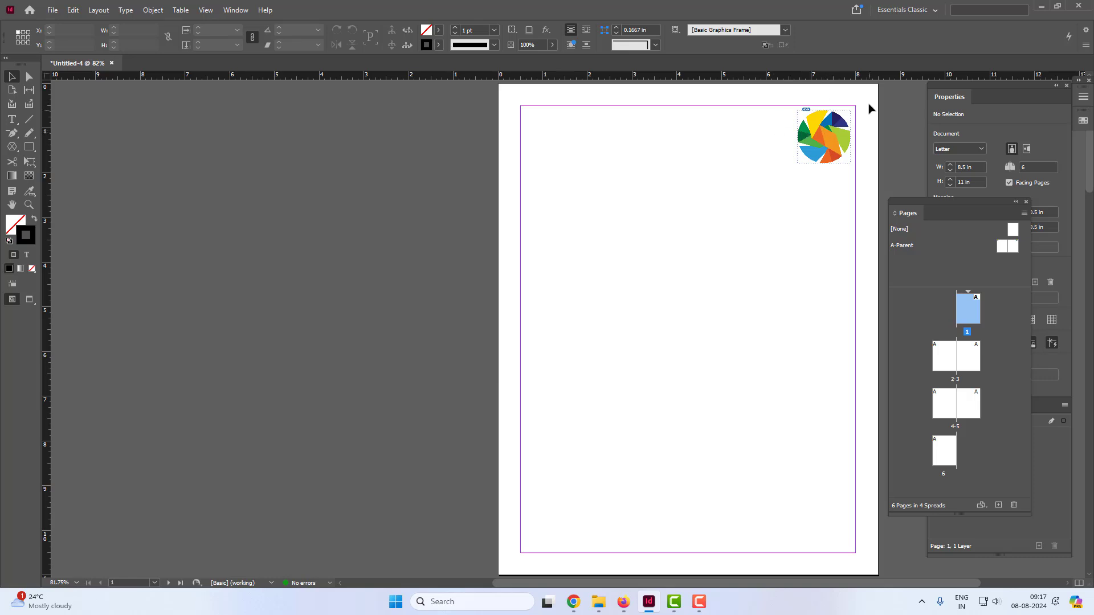
scroll(545, 308, "down", 10)
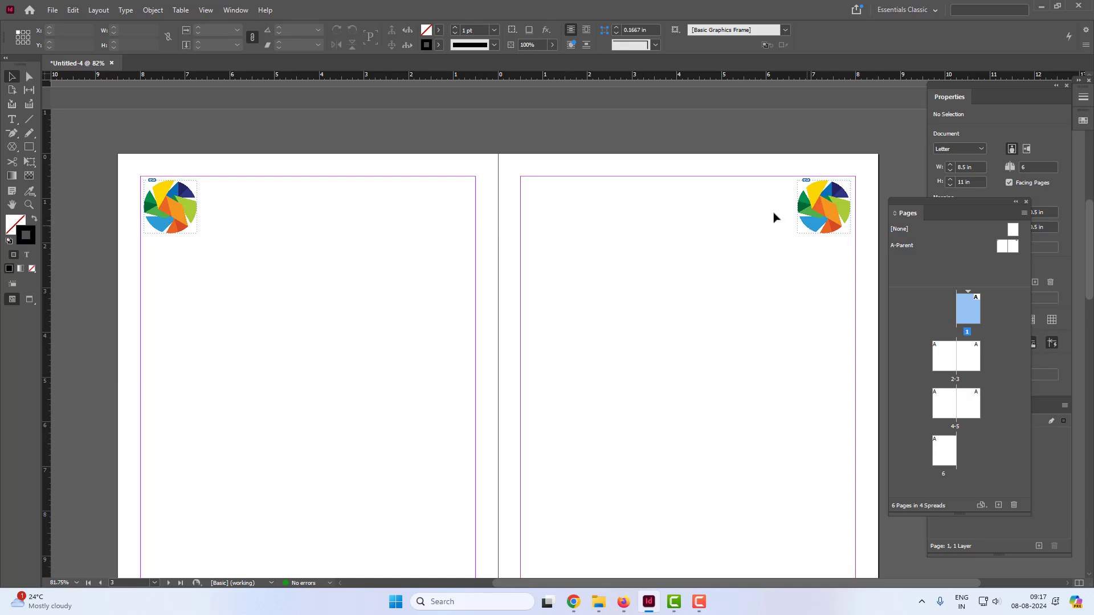
scroll(600, 225, "down", 15)
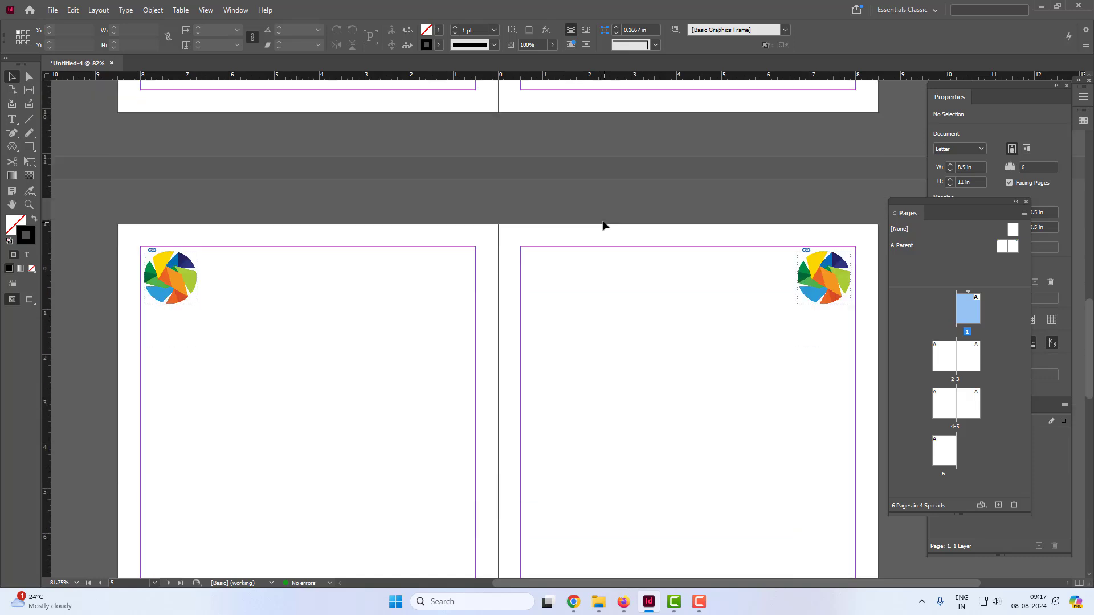
scroll(592, 440, "up", 20)
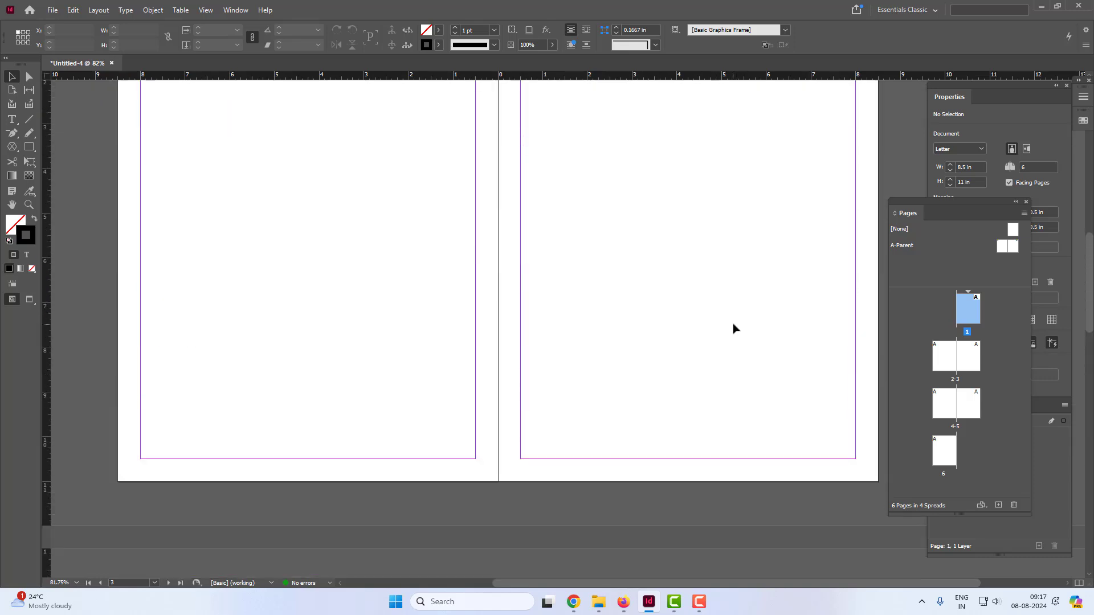
scroll(733, 320, "down", 1)
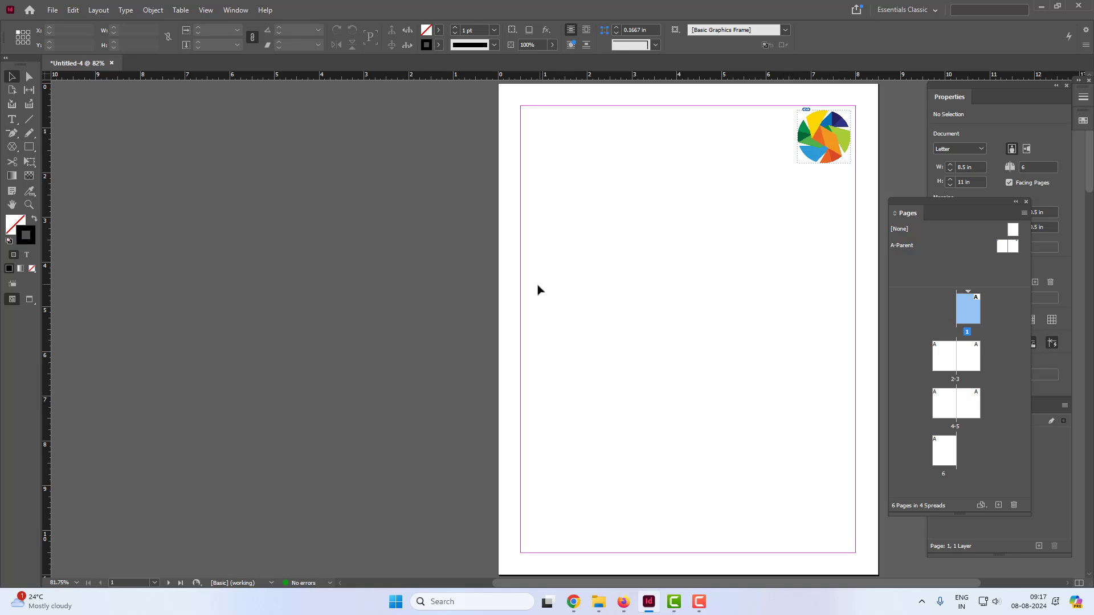
scroll(616, 343, "down", 5)
scroll(623, 349, "up", 4)
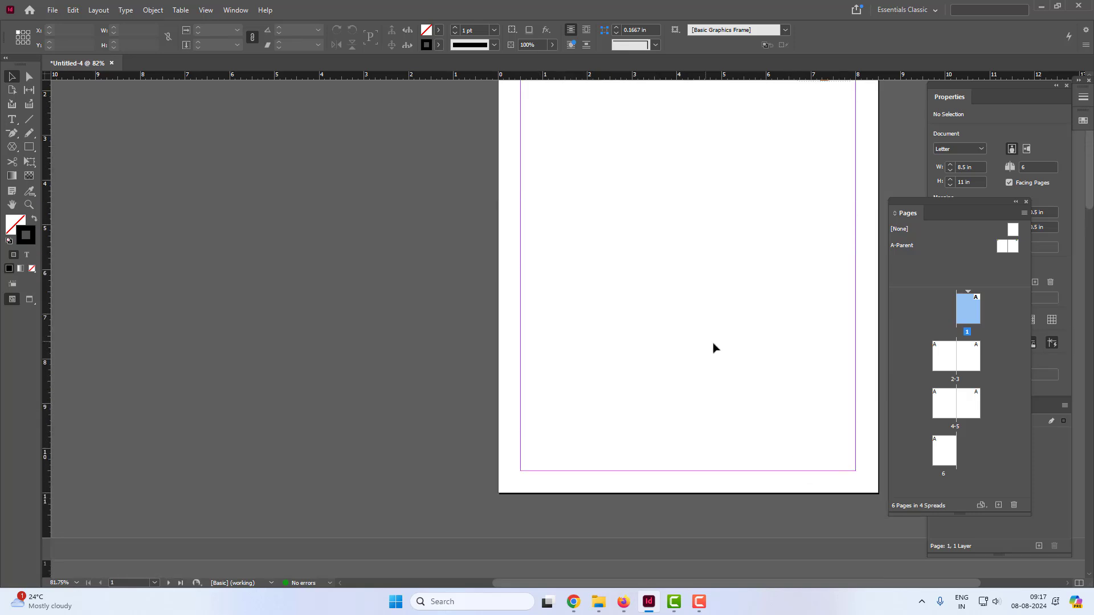
scroll(709, 354, "up", 2)
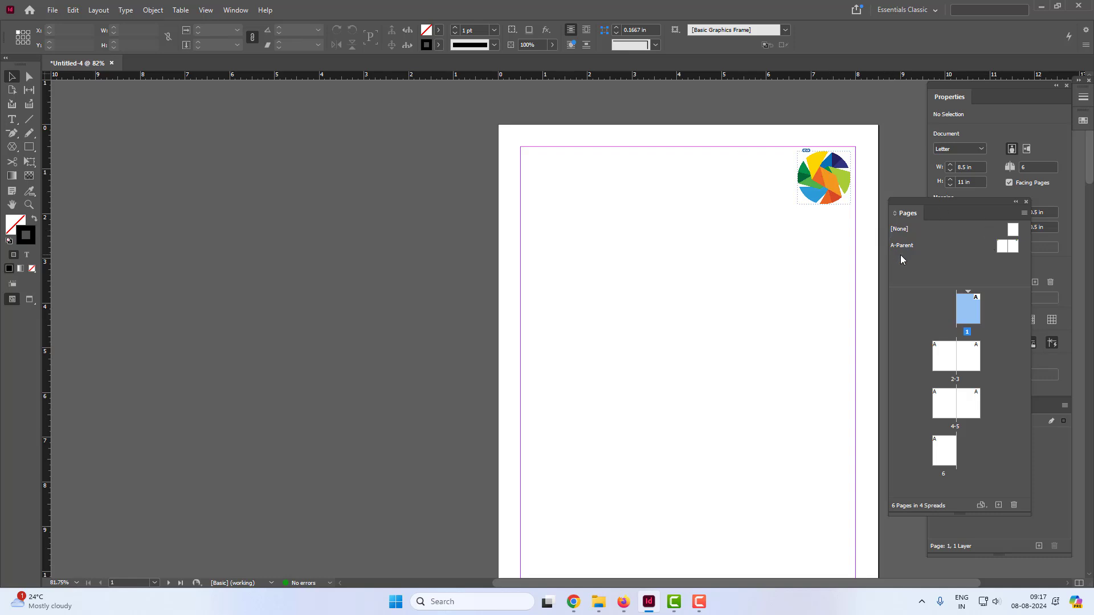
Step: Examine the logos on both A-Parent pages, then return to document page 1
double_click(1002, 249)
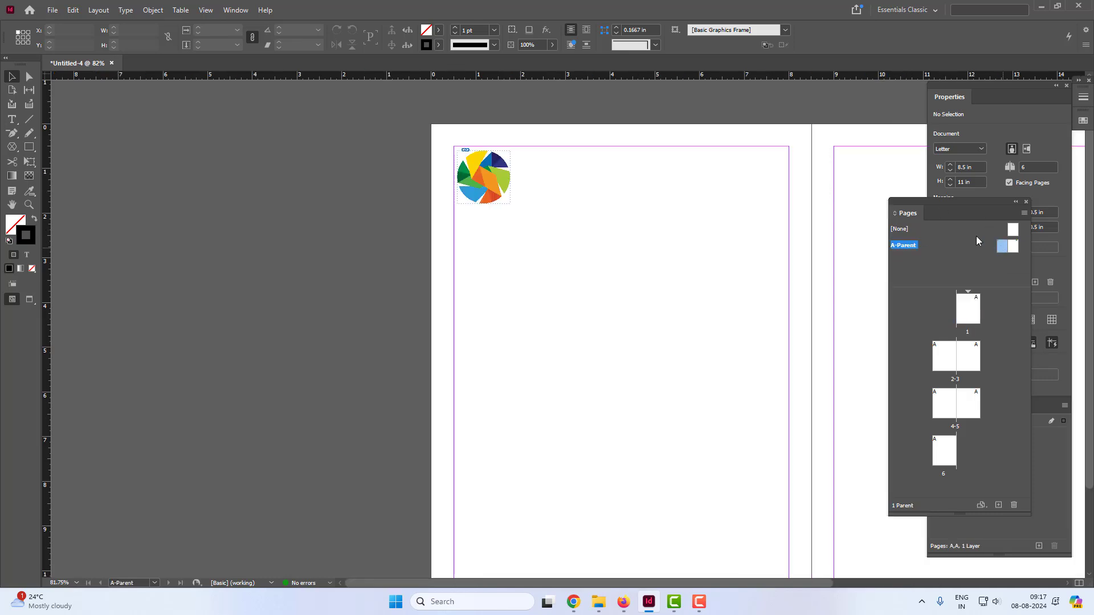
left_click_drag(708, 212, 387, 200)
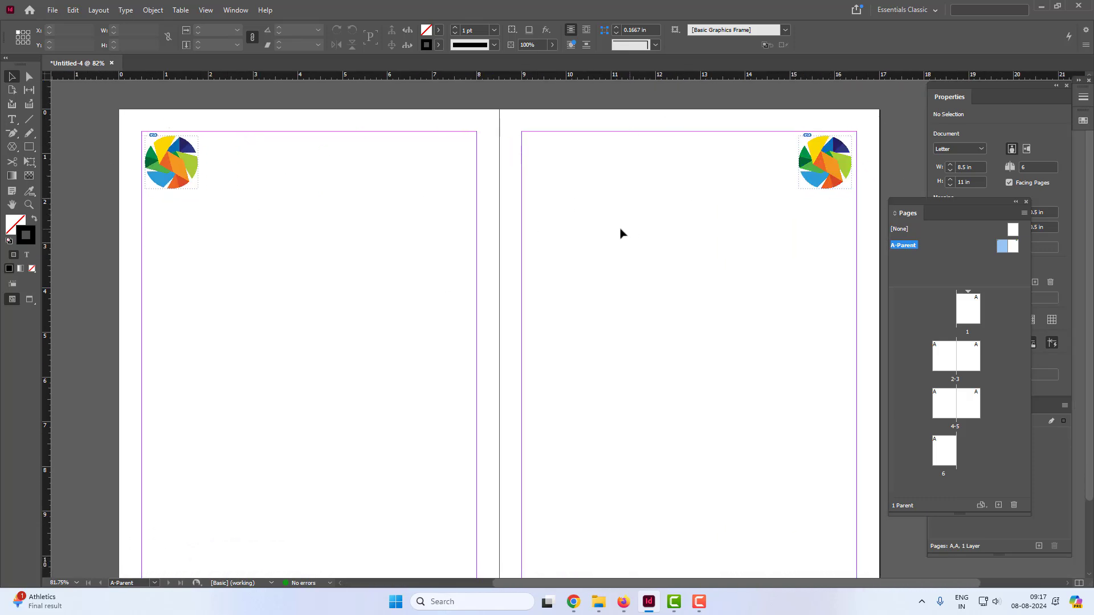
double_click(981, 318)
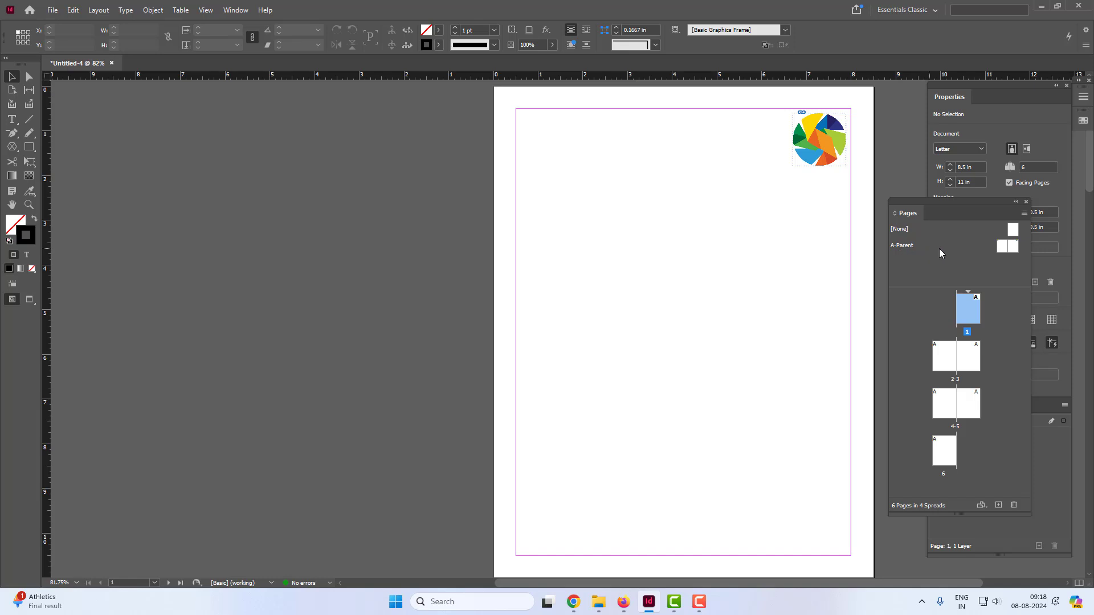
Step: Open the A-Parent spread and draw a text frame about 1.48 by 1.64 in near the lower-left margin of its left page
double_click(1002, 250)
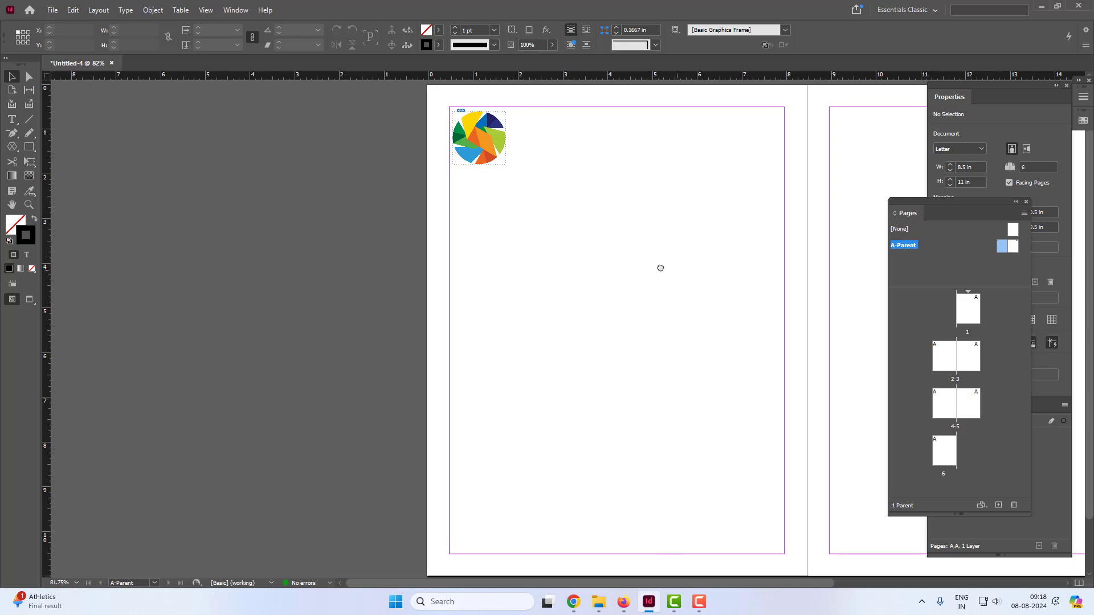
left_click_drag(660, 267, 450, 268)
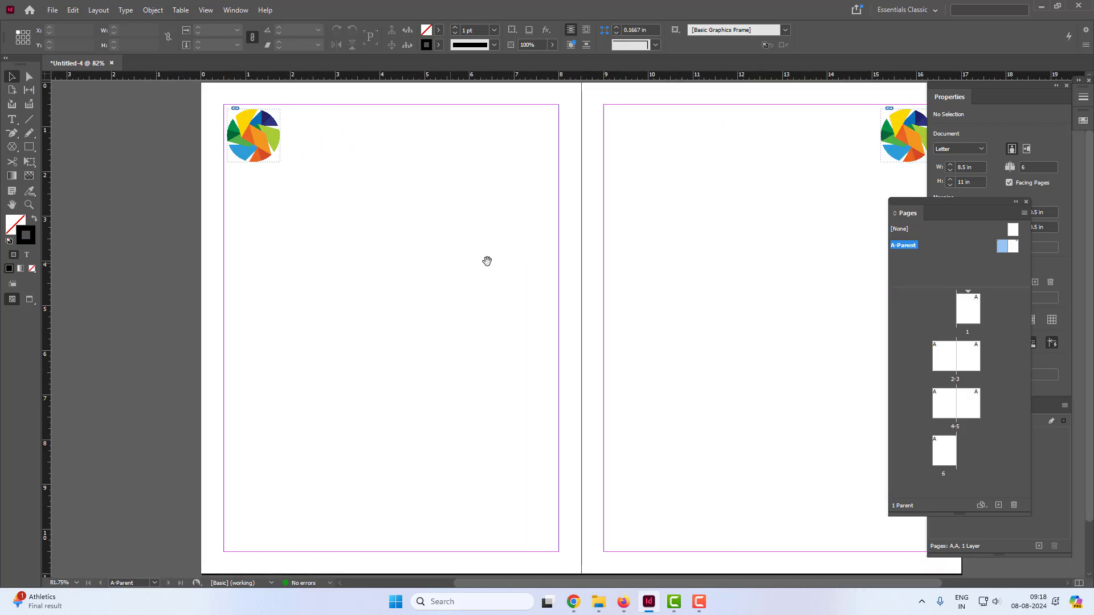
left_click_drag(707, 262, 642, 261)
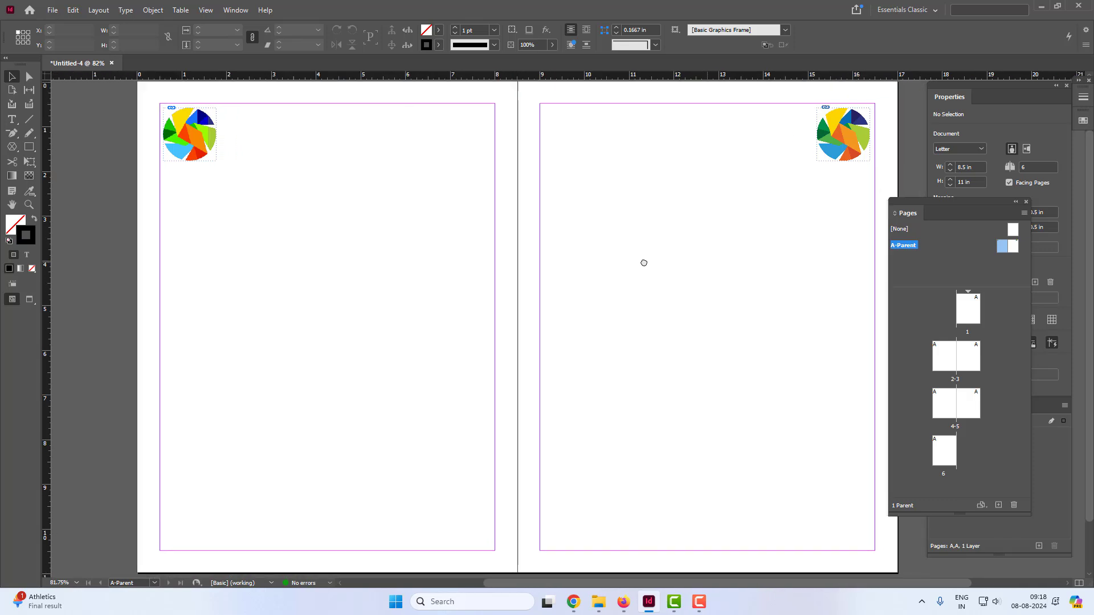
left_click(12, 120)
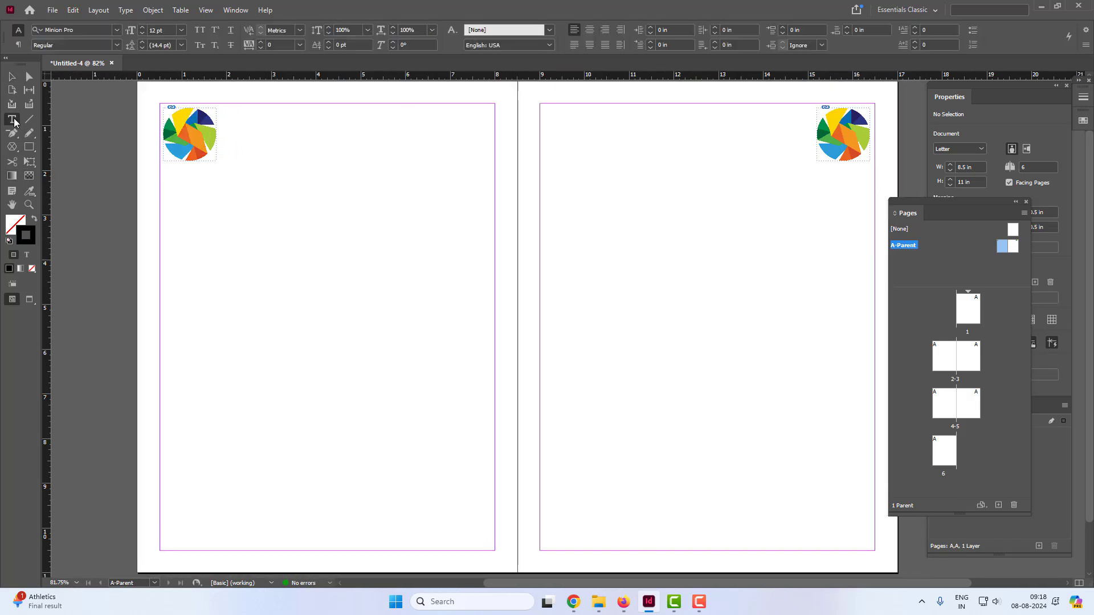
left_click_drag(171, 424, 238, 497)
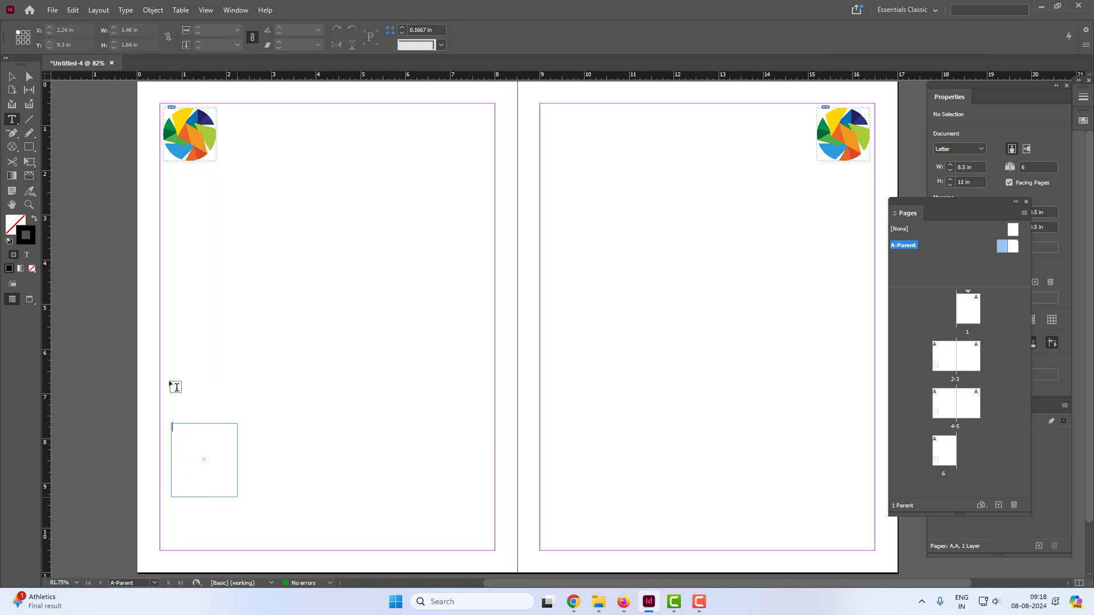
Step: Insert a Current Page Number marker in the new text frame and deselect the frame
left_click(126, 16)
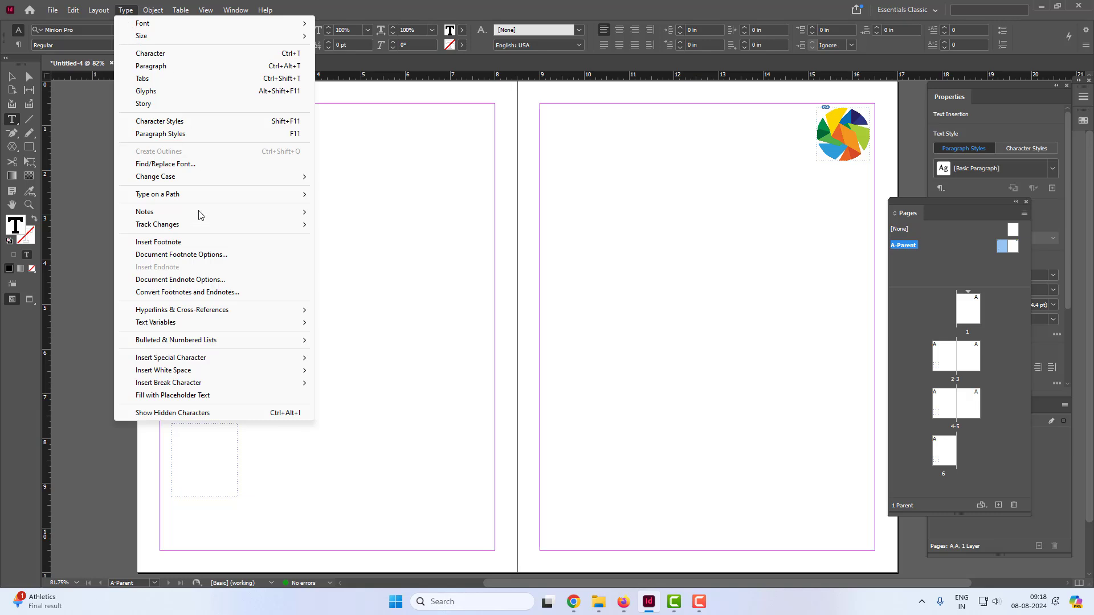
mouse_move(160, 361)
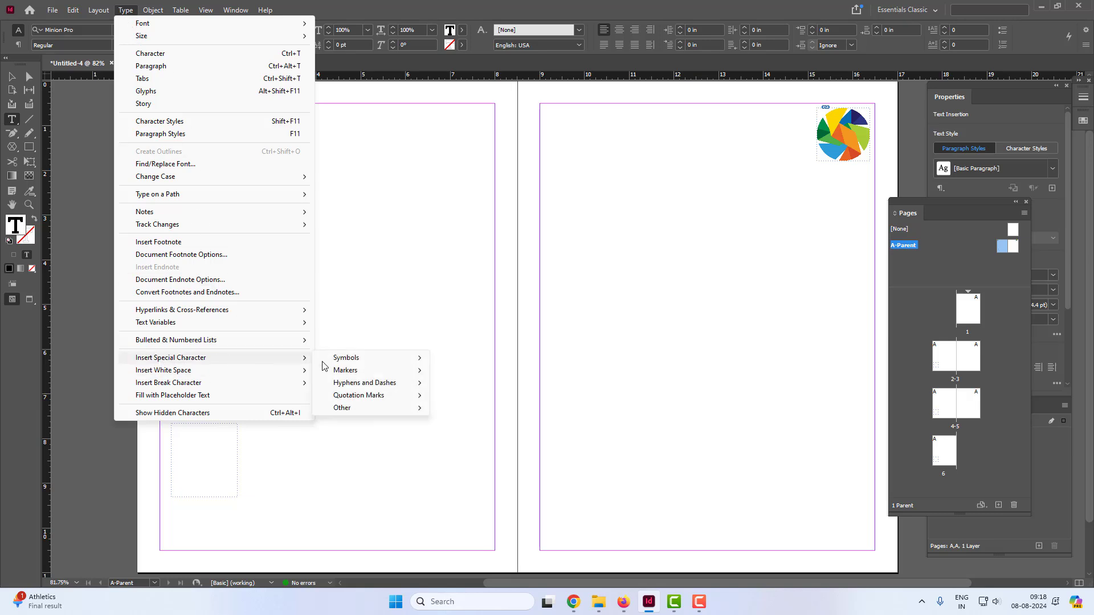
mouse_move(373, 372)
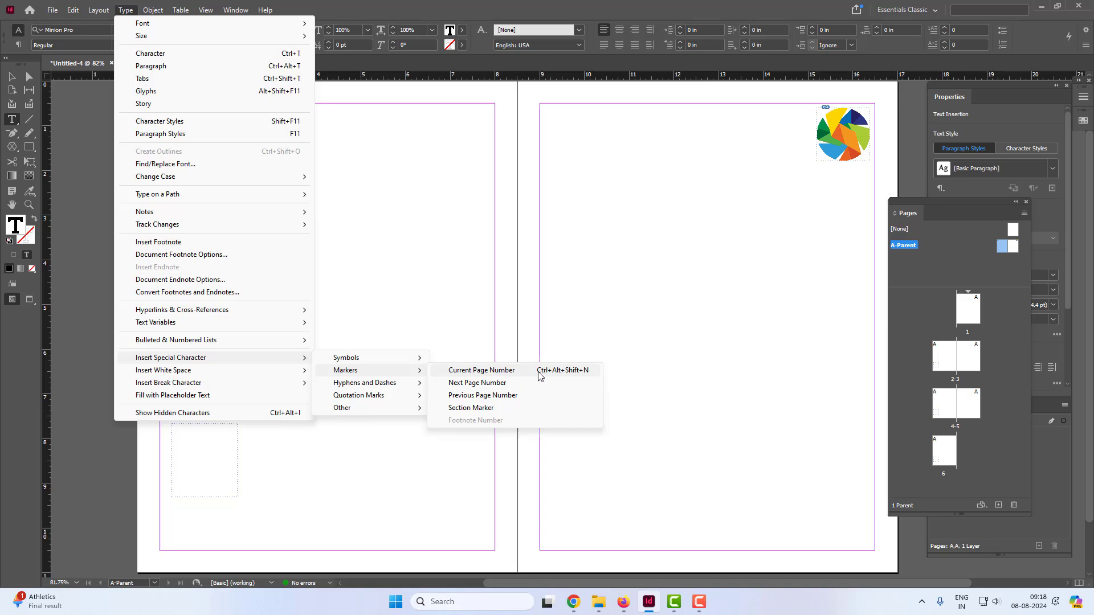
left_click(576, 373)
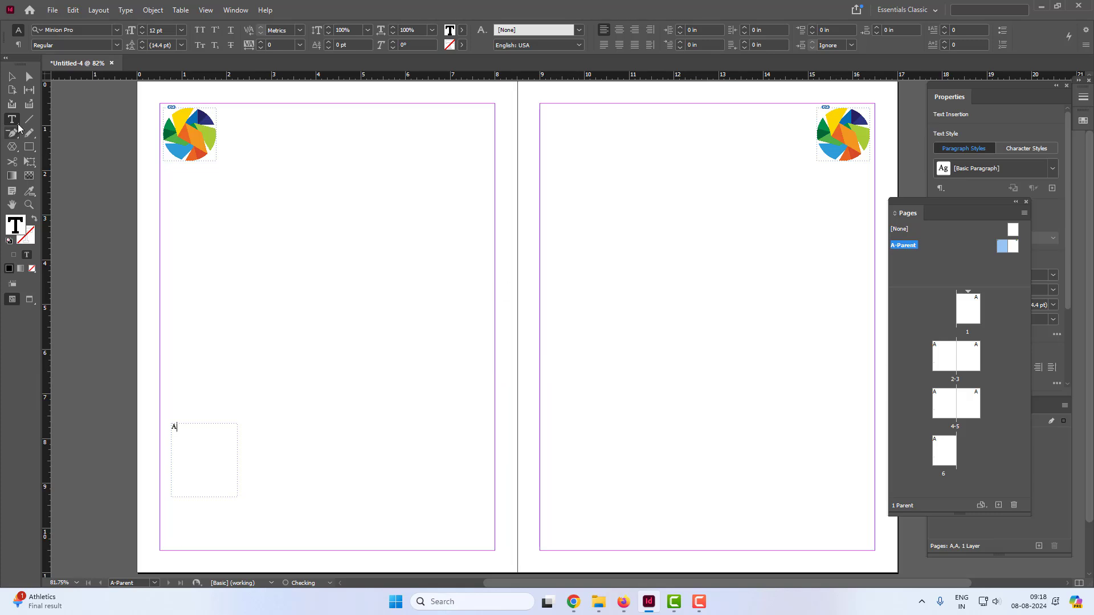
left_click(8, 80)
left_click(337, 400)
Step: Fit the text frame to the page number marker and scale both together to about 2.92 by 1.06 in
key("z")
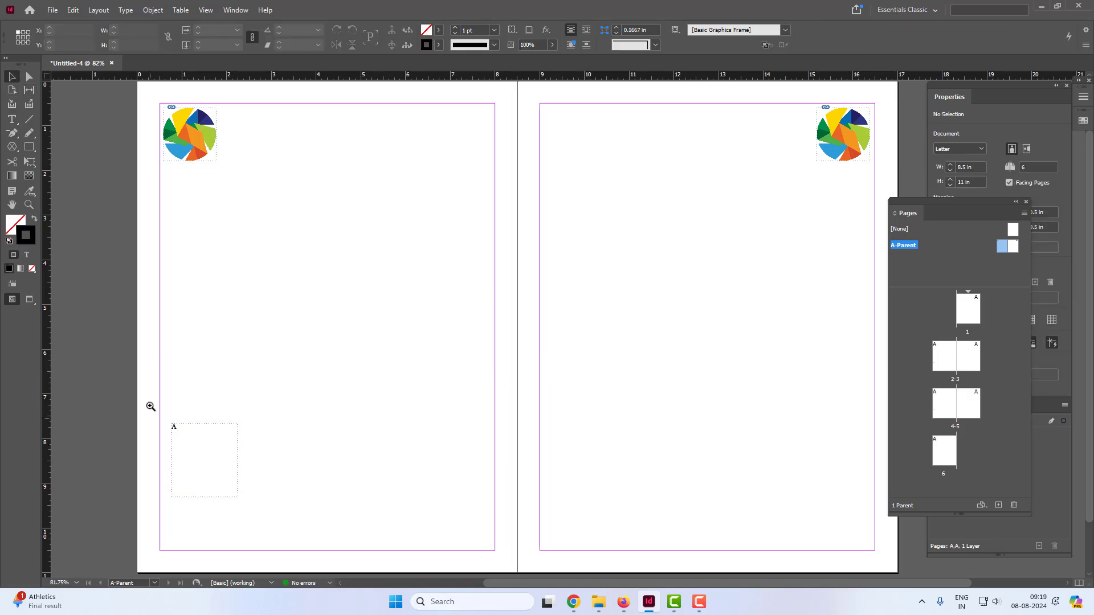
left_click_drag(147, 397, 379, 518)
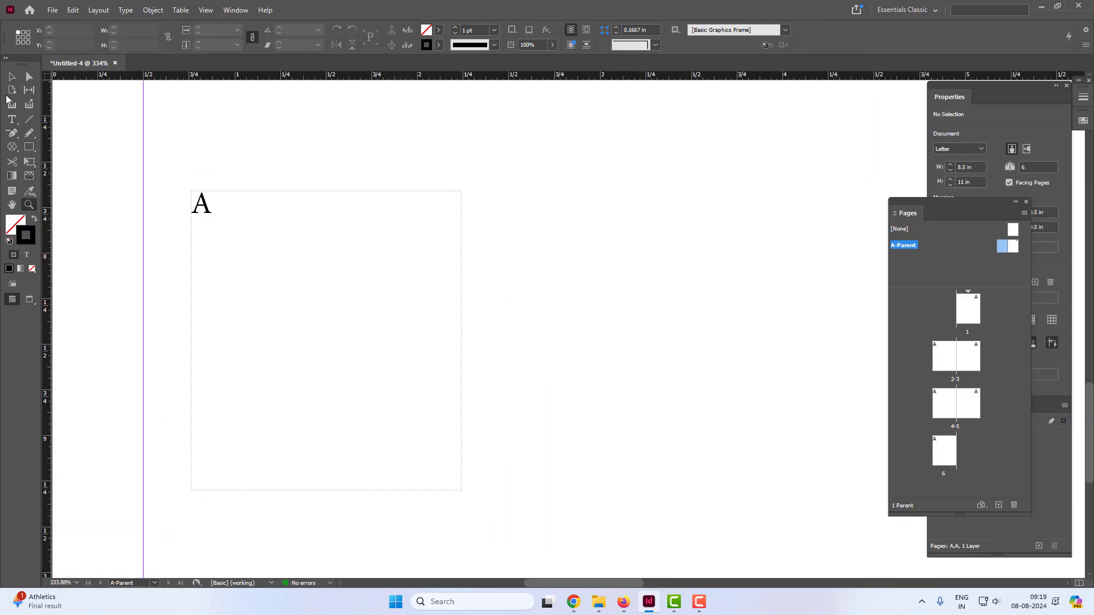
left_click(14, 77)
left_click(206, 201)
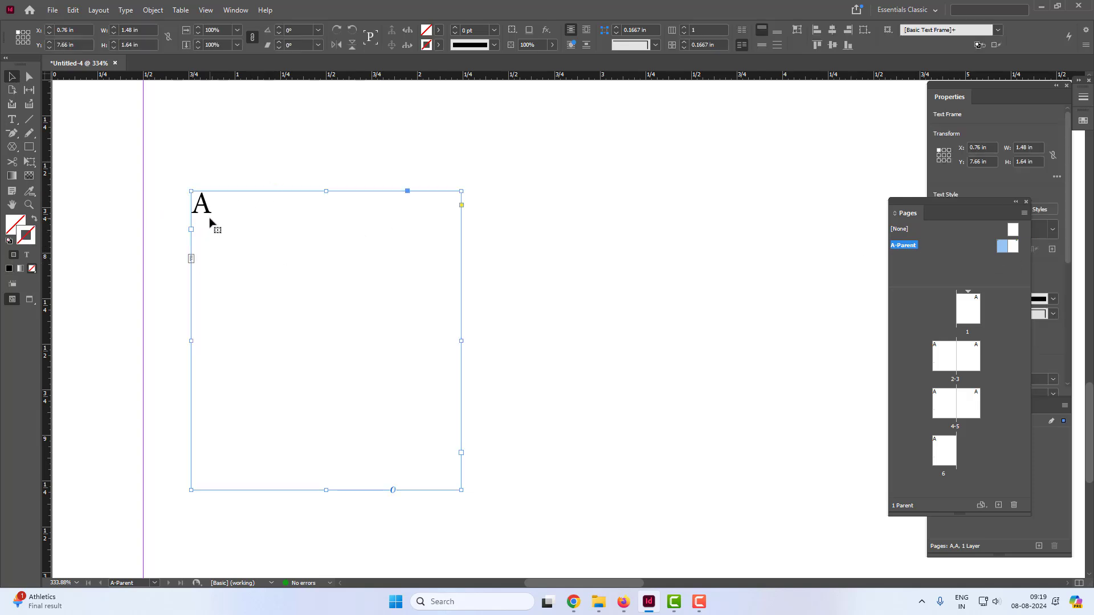
left_click(215, 169)
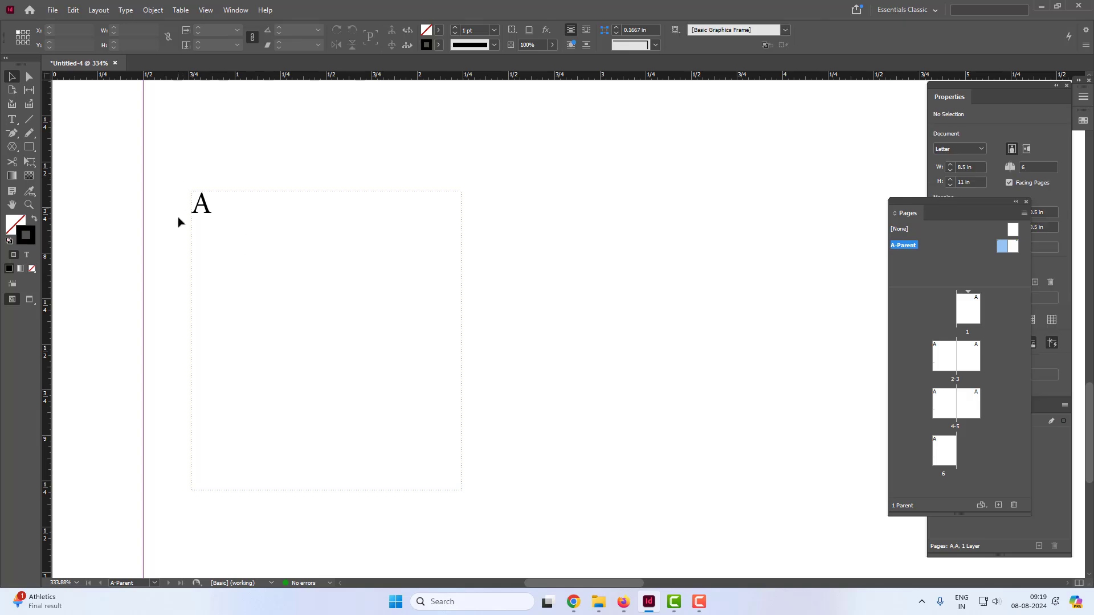
left_click(203, 211)
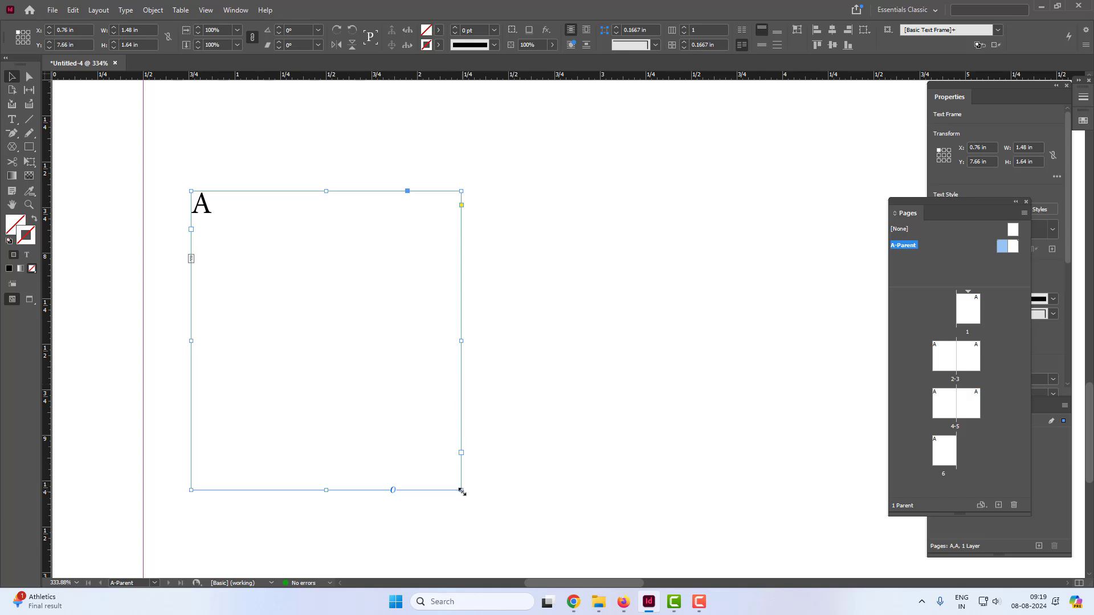
double_click(462, 491)
left_click_drag(251, 212, 583, 386)
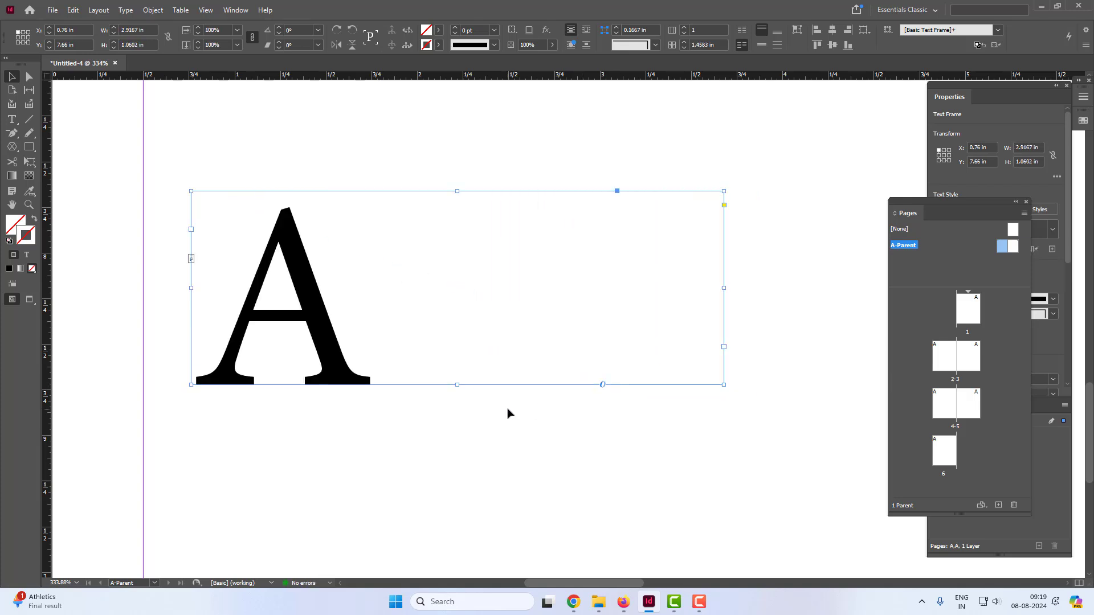
Step: Move the page number frame into the lower-left margin corner of the left A-Parent page, at X 0.5 in and Y 9.44 in
scroll(507, 413, "down", 5)
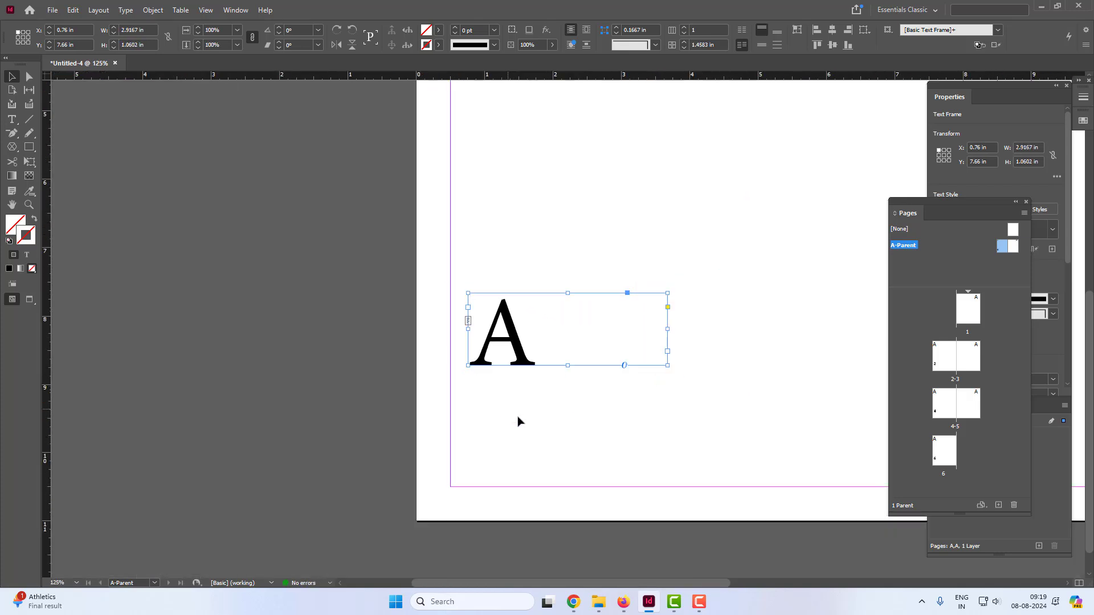
left_click_drag(487, 393, 301, 361)
left_click_drag(340, 325, 323, 450)
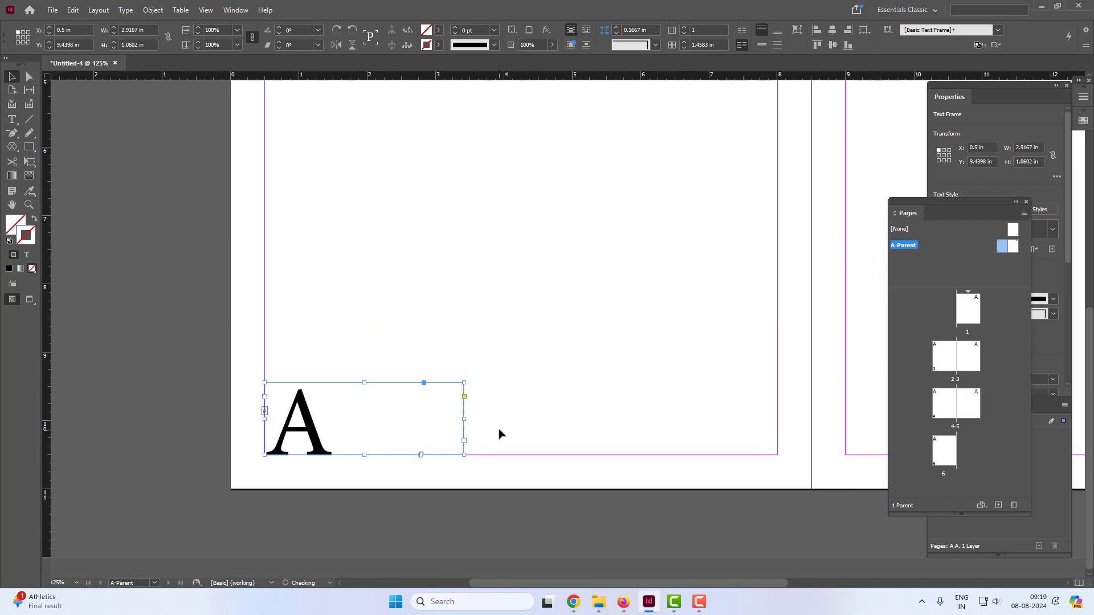
Step: Duplicate the page number frame into the lower-right margin corner of the right A-Parent page, at about X 13.58 in and Y 9.44 in
scroll(498, 433, "down", 4)
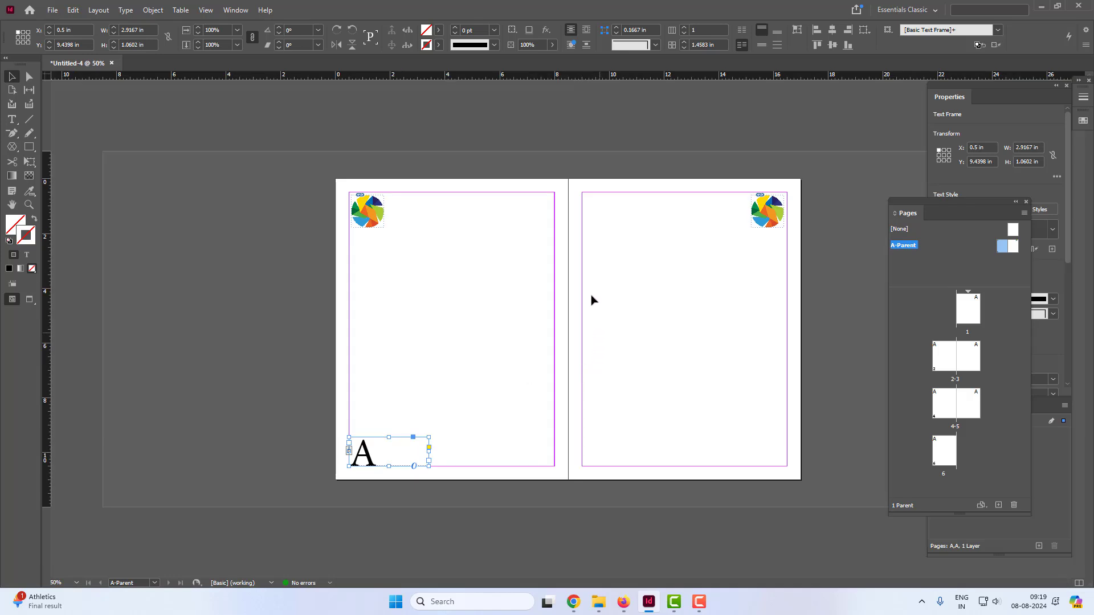
scroll(446, 279, "up", 1)
left_click_drag(337, 308, 192, 255)
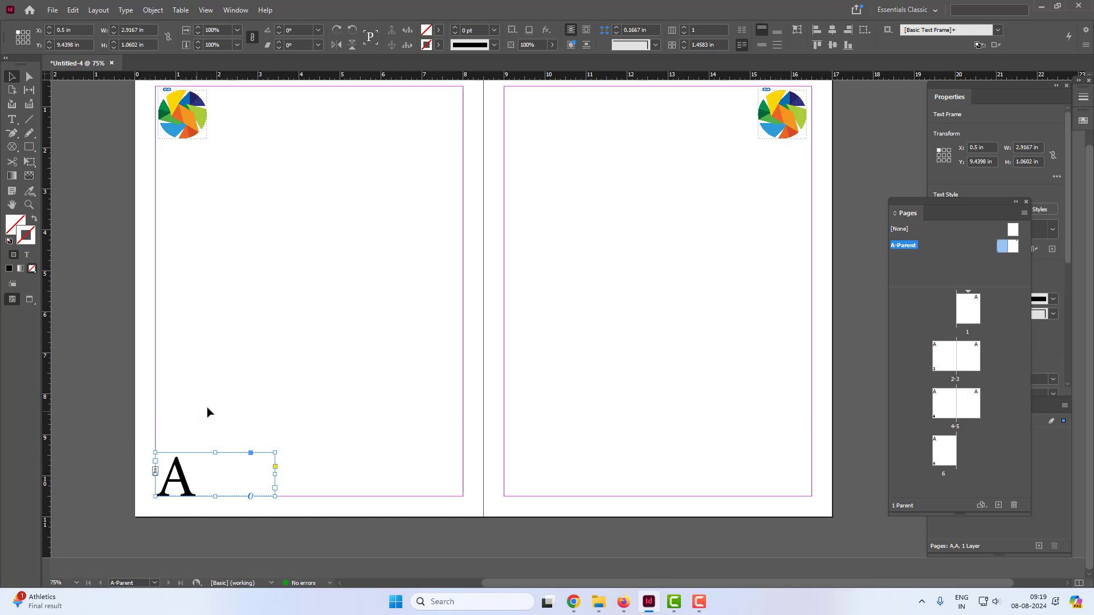
left_click_drag(182, 482, 721, 484)
Step: Right-align the page number marker in the right A-Parent page's frame, moving the Pages panel aside to reach the alignment options
double_click(723, 480)
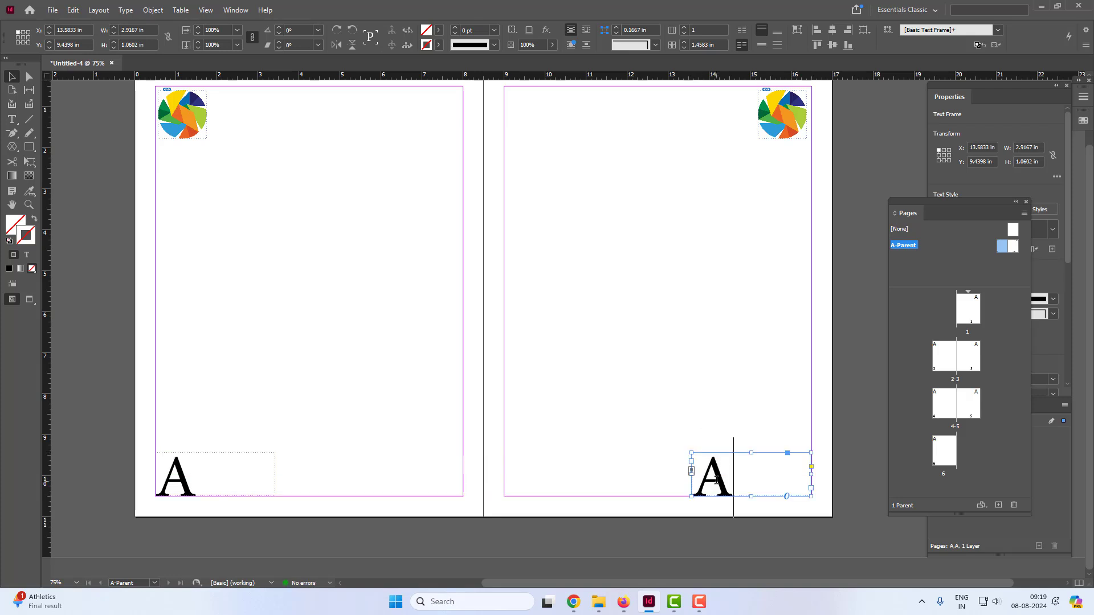
double_click(724, 479)
left_click_drag(986, 200, 882, 173)
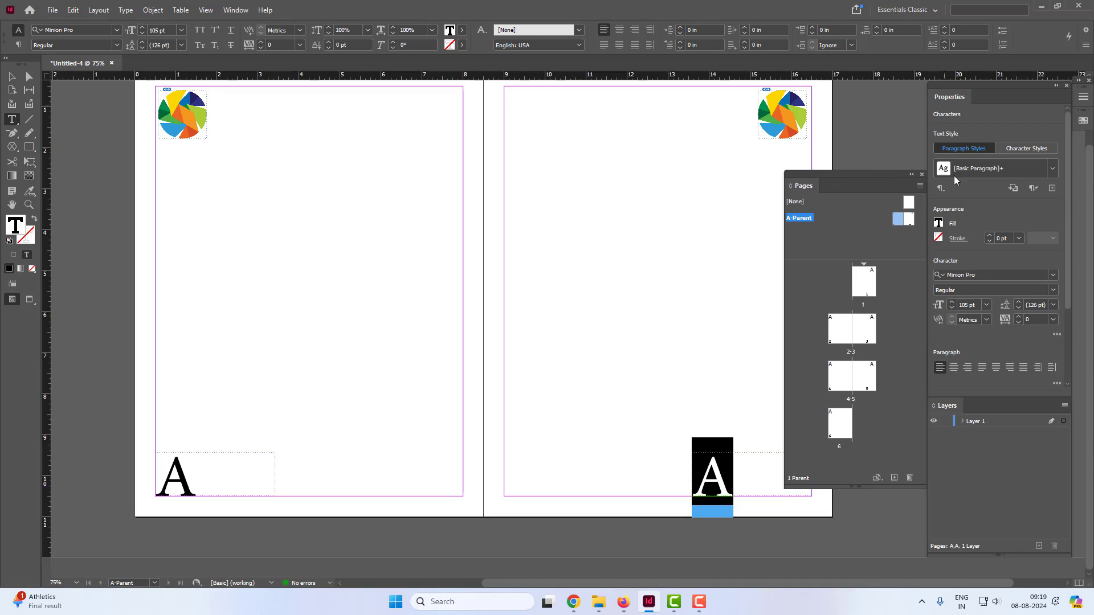
left_click(967, 368)
left_click_drag(847, 177, 915, 242)
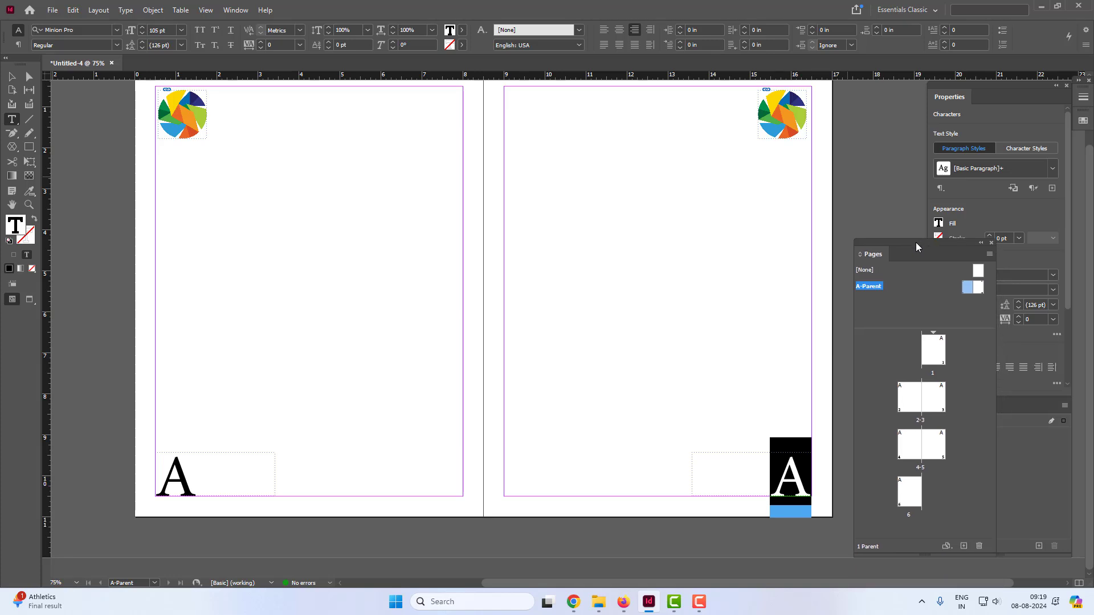
key("Escape")
scroll(454, 318, "right", 2)
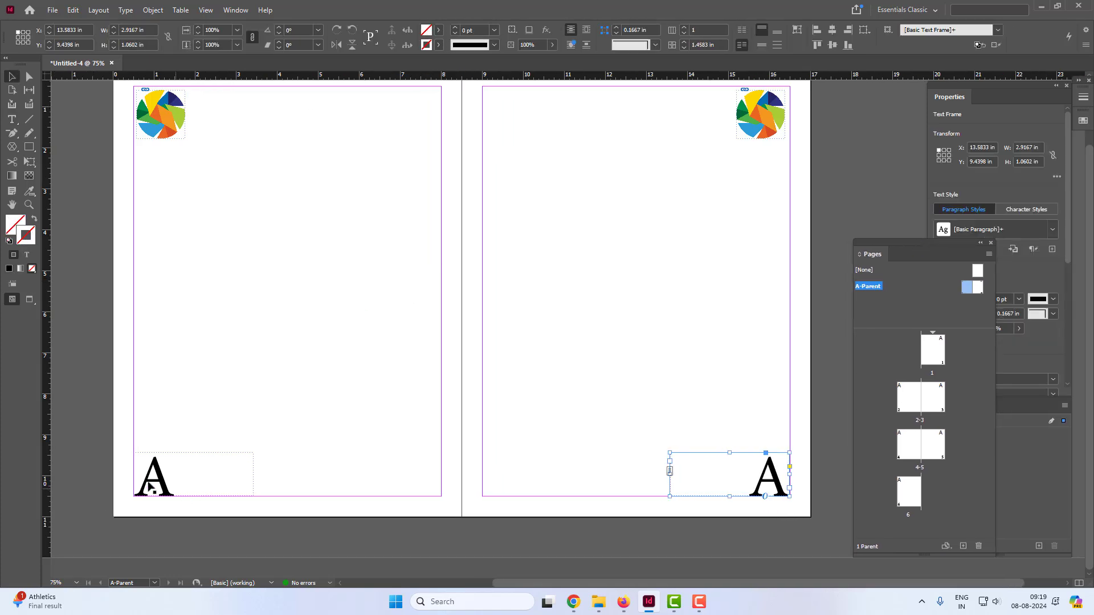
Step: Open page 1 and examine the page numbers and logos across all the document's pages
double_click(939, 355)
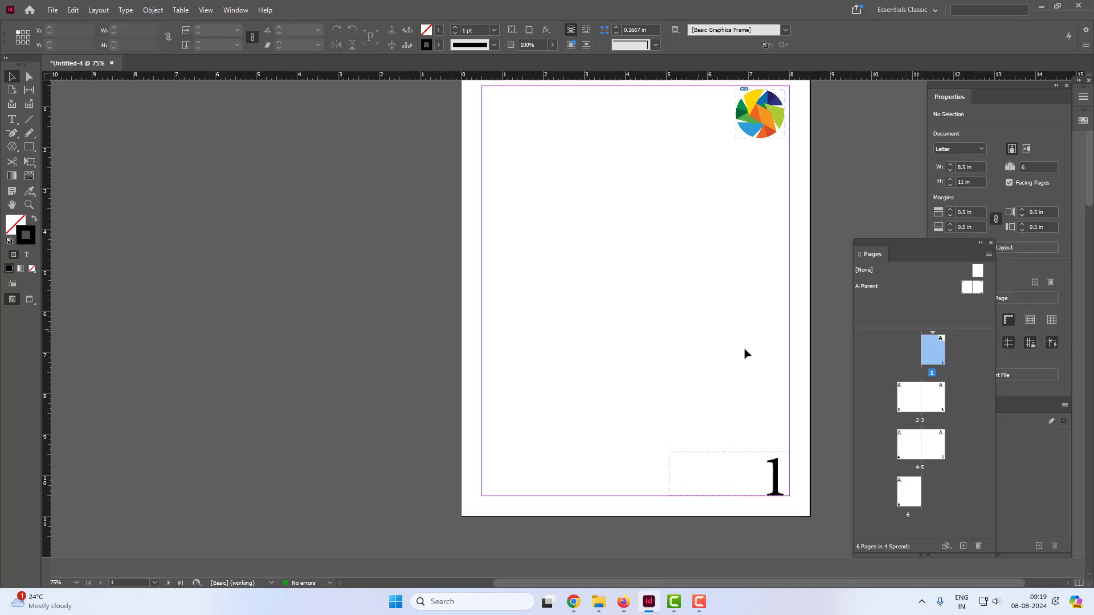
scroll(445, 431, "down", 15)
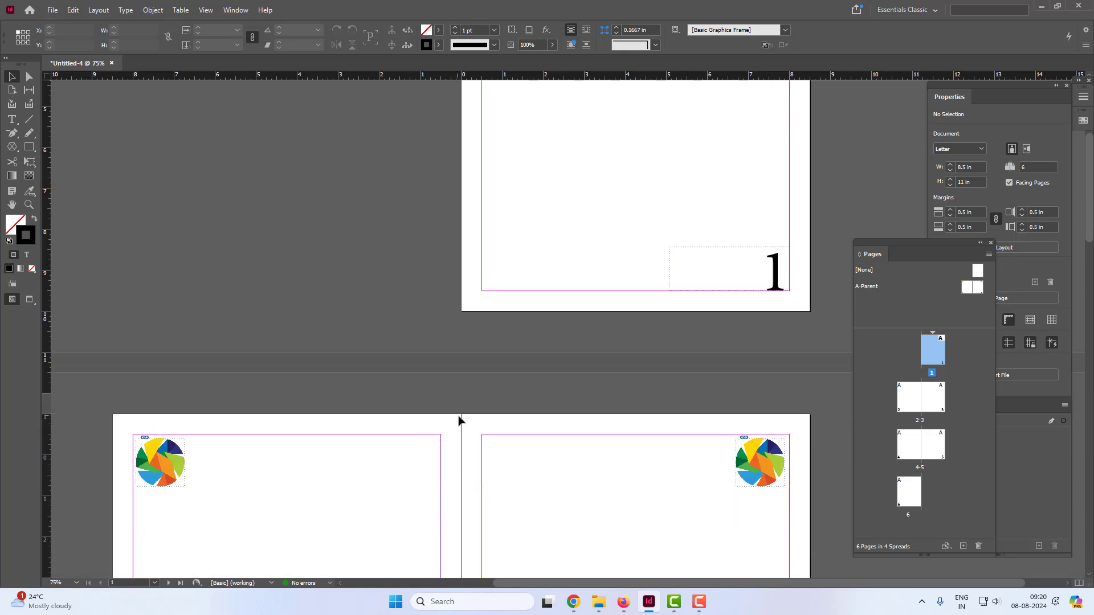
scroll(471, 393, "down", 12)
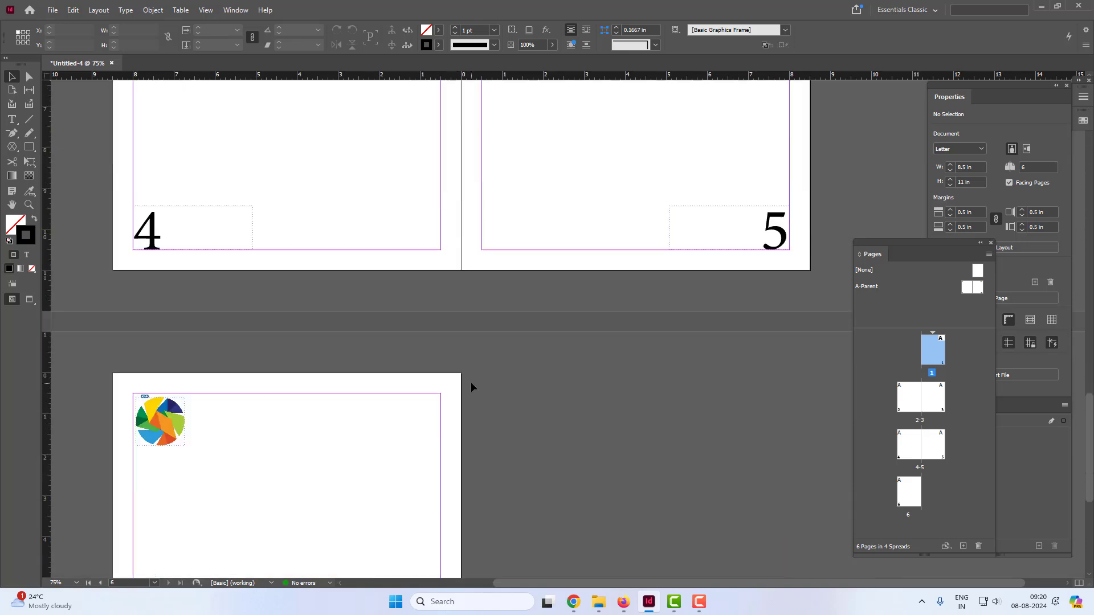
scroll(483, 378, "up", 12)
scroll(491, 374, "up", 15)
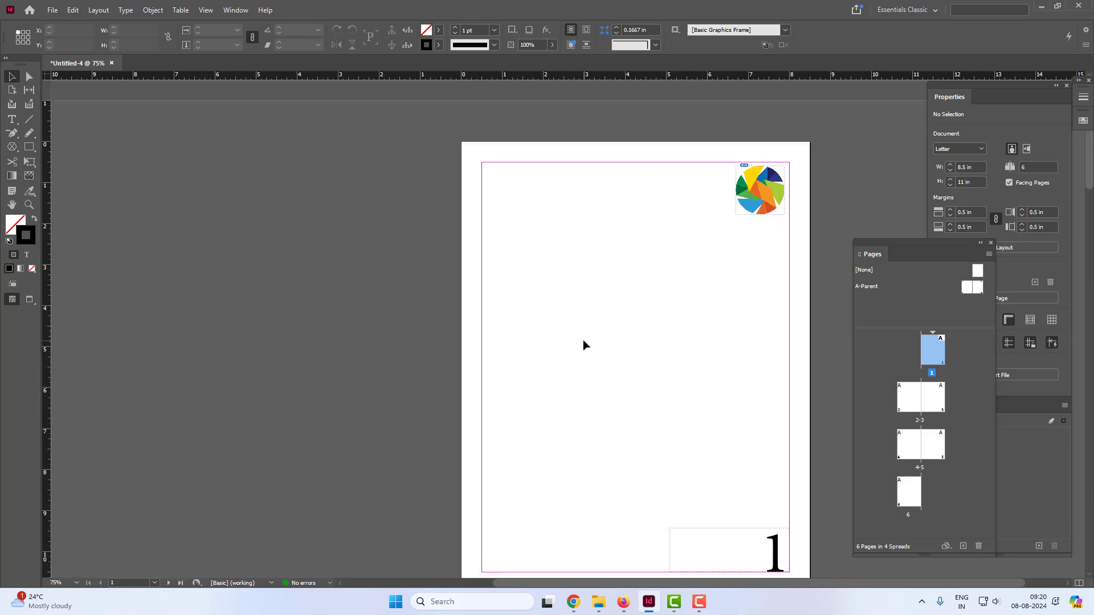
scroll(582, 345, "down", 8)
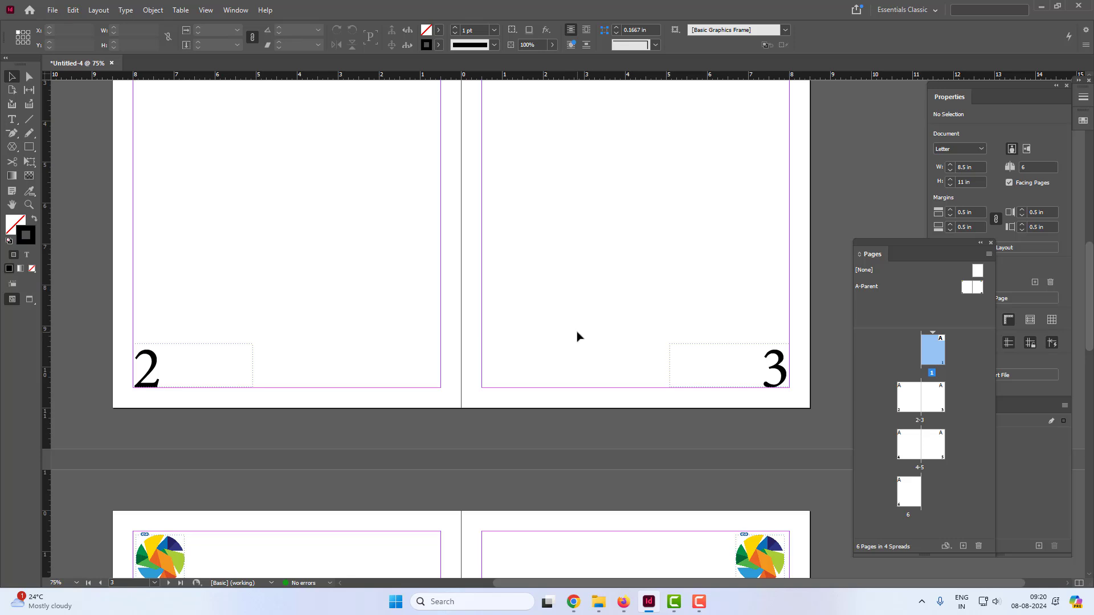
scroll(577, 336, "down", 5)
scroll(578, 337, "up", 15)
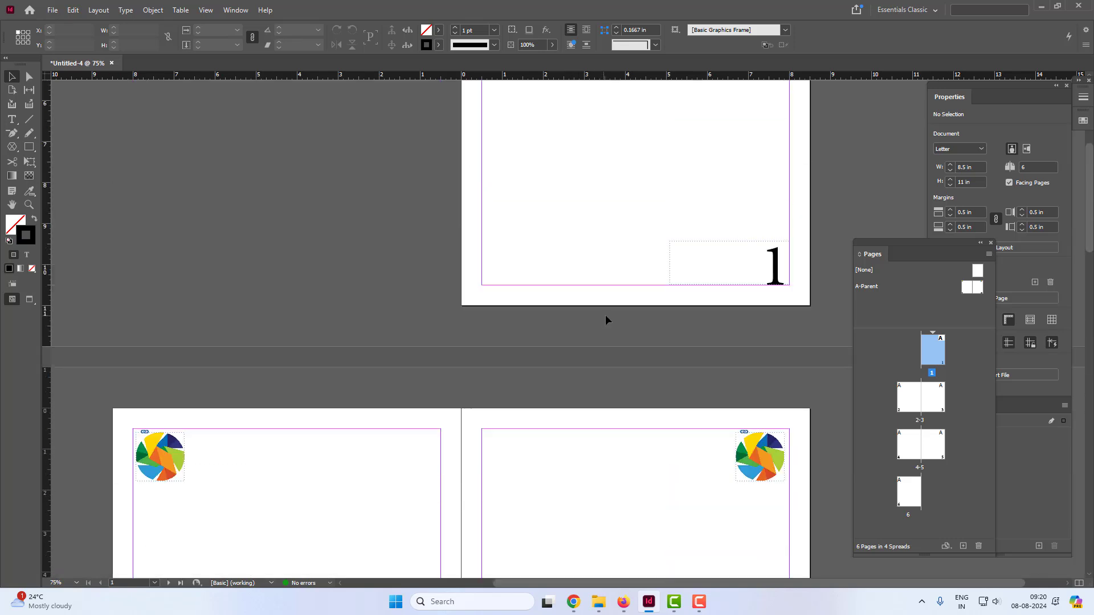
scroll(606, 318, "up", 1)
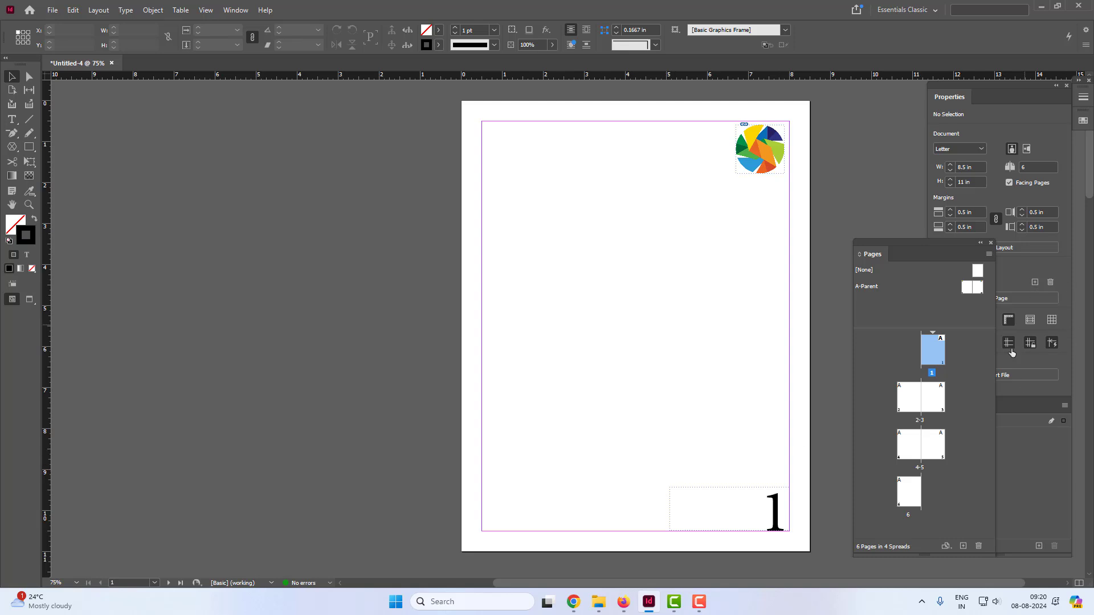
Step: Set the page numbering style to I, II, III, IV... in page 1's Numbering & Section Options and check the numbers across the document
left_click(958, 355)
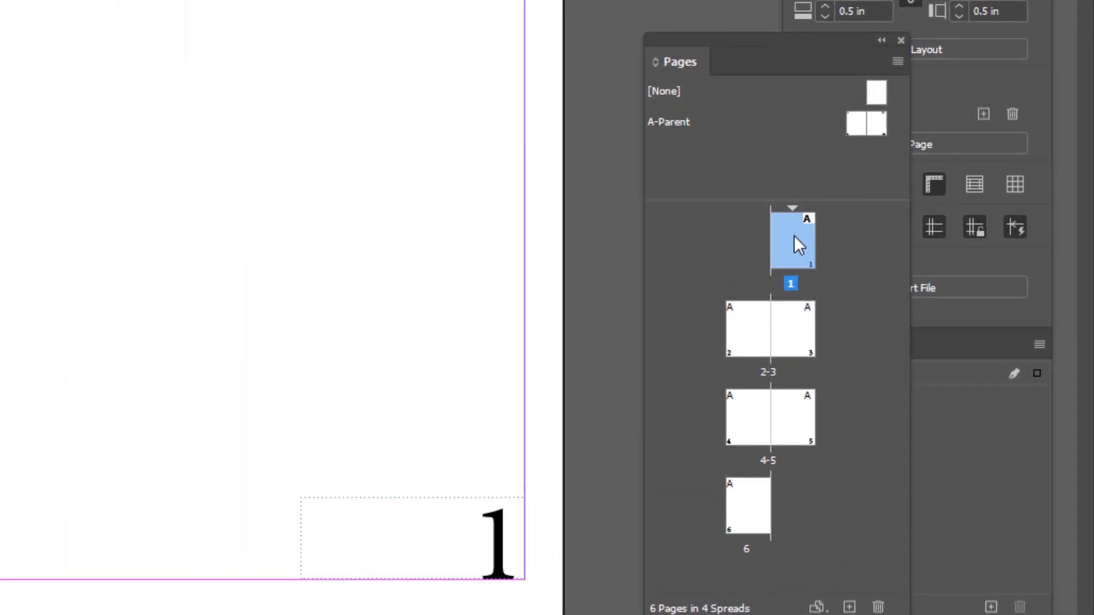
right_click(792, 234)
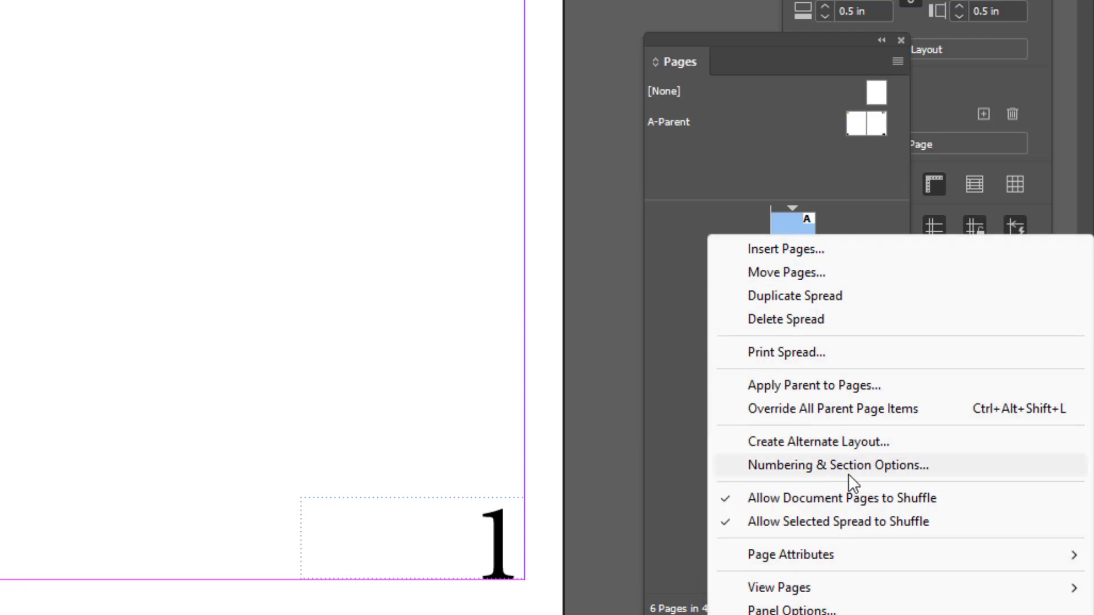
left_click(880, 468)
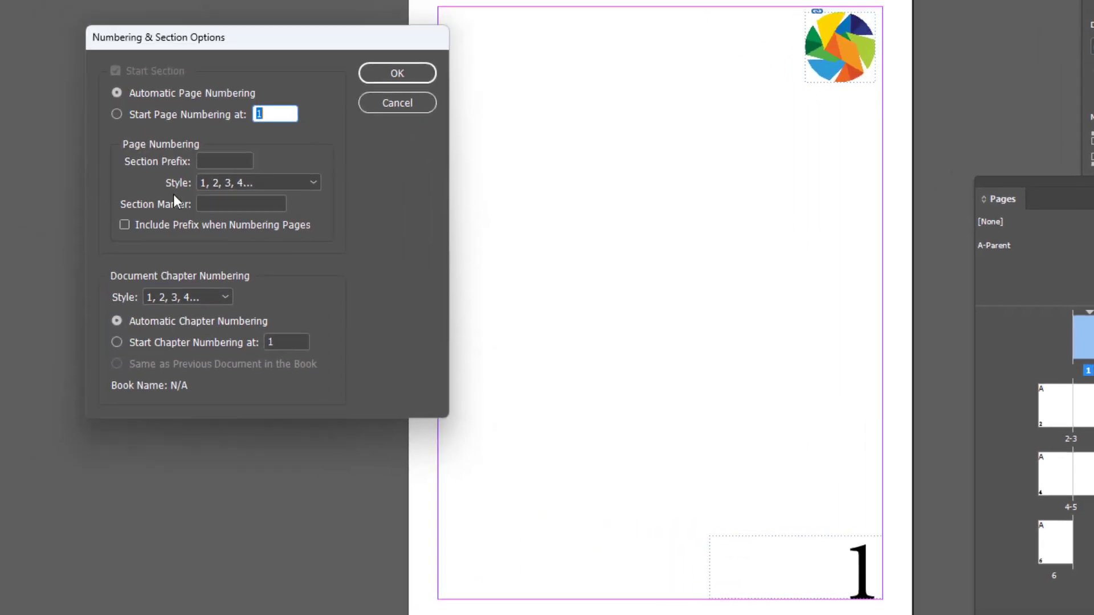
left_click(312, 182)
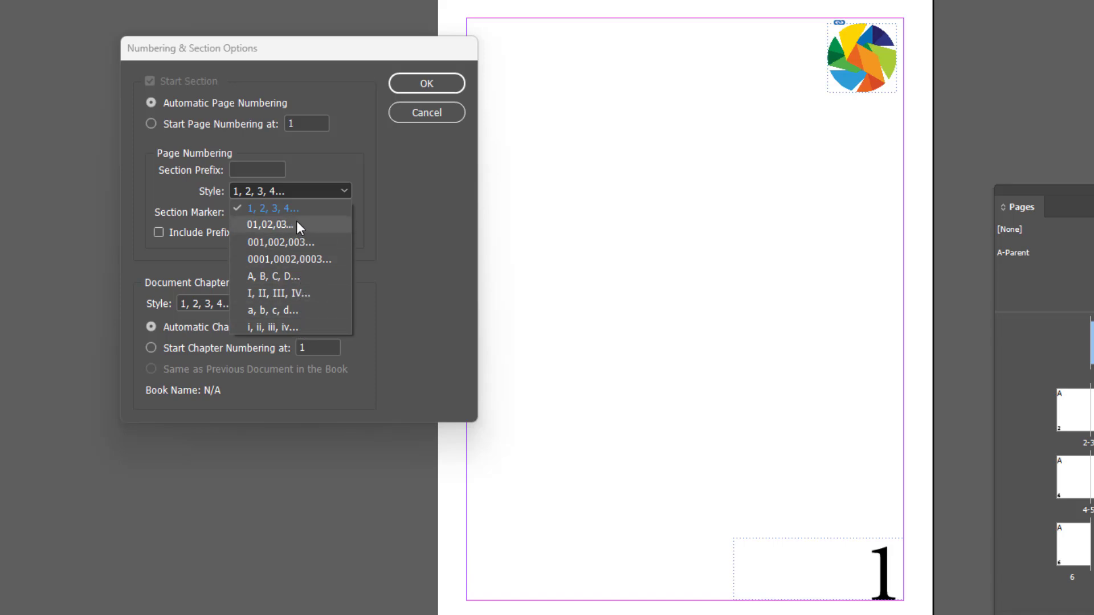
left_click(306, 292)
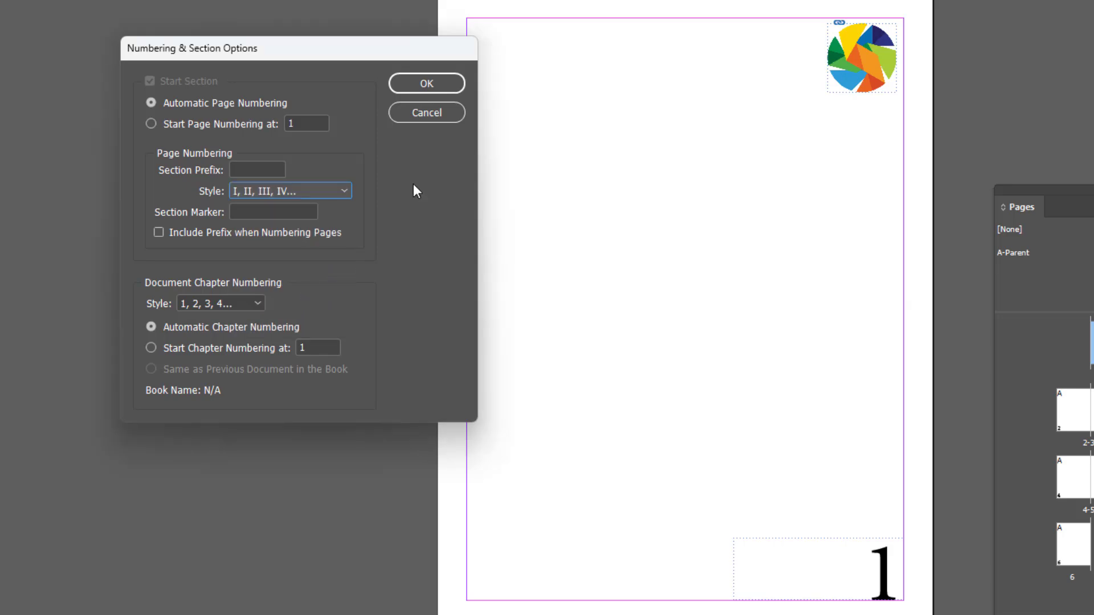
left_click(429, 82)
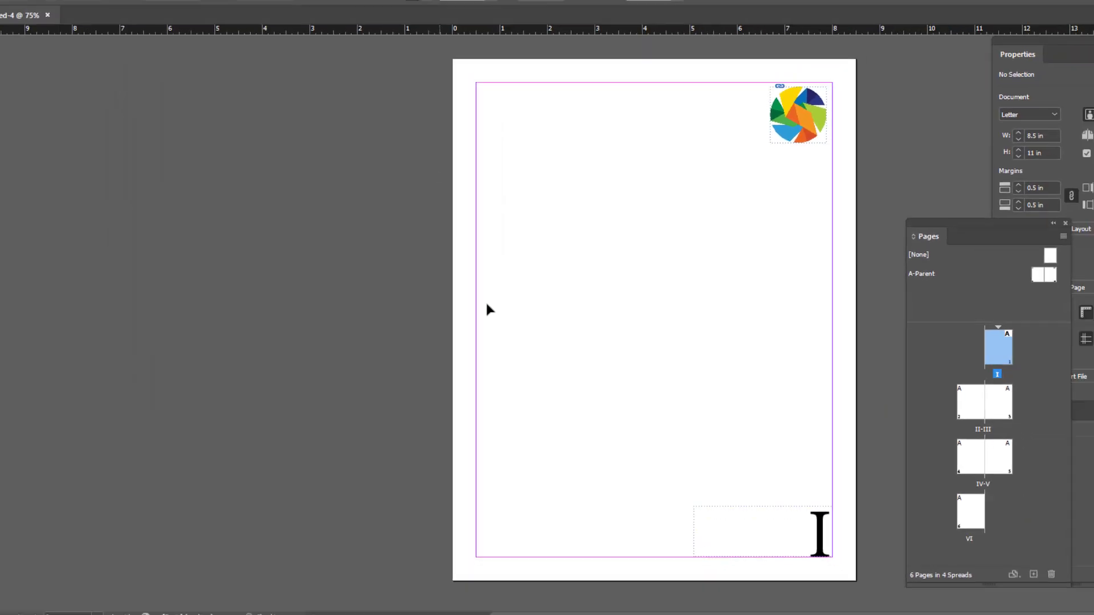
scroll(487, 308, "down", 15)
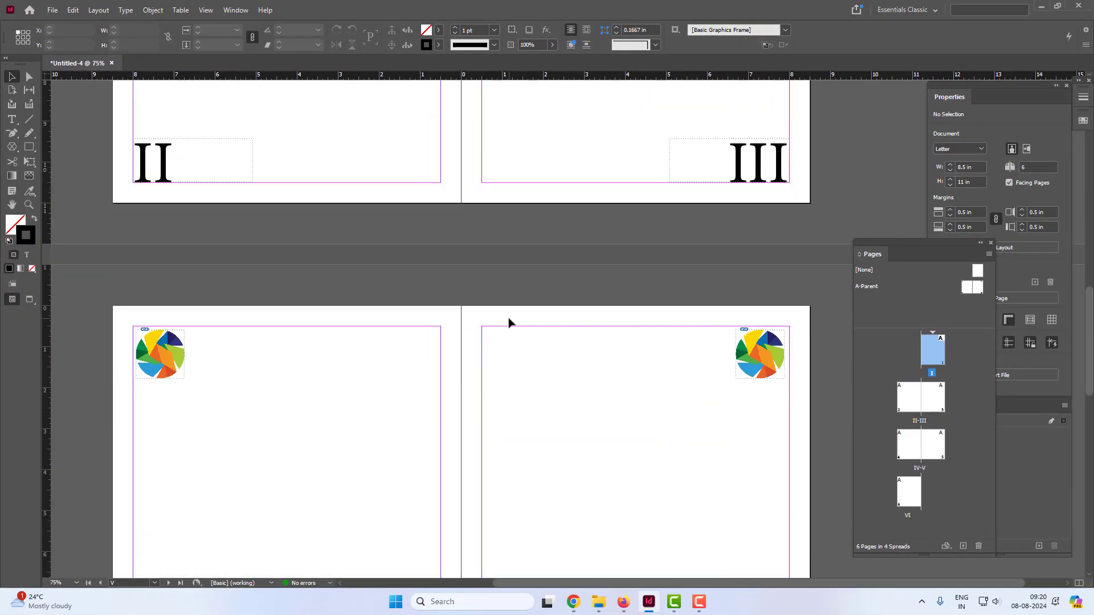
scroll(509, 323, "down", 10)
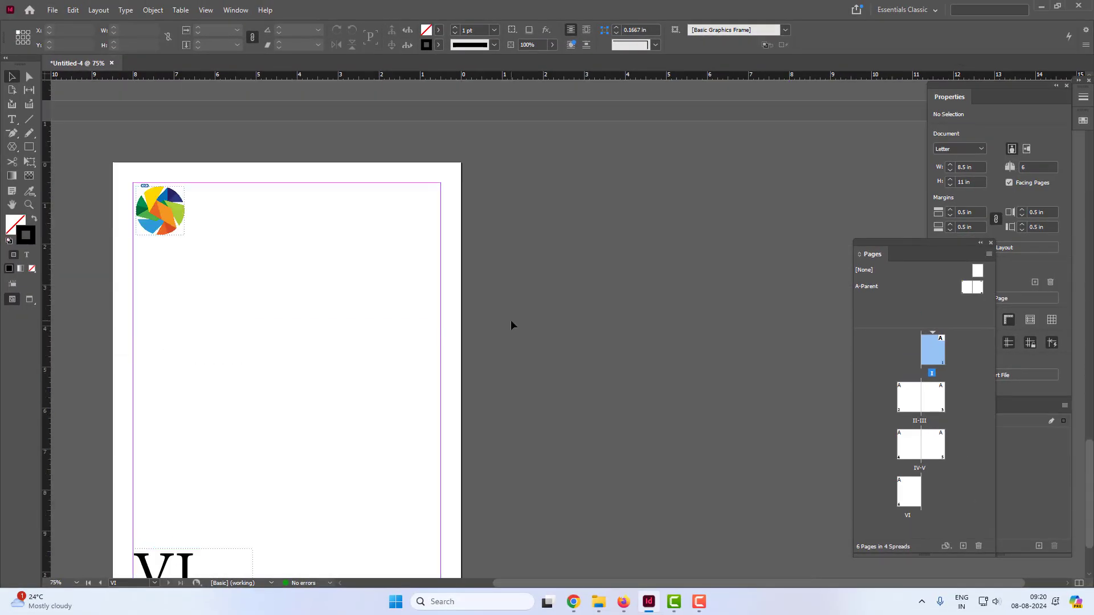
scroll(509, 317, "up", 12)
scroll(547, 333, "up", 12)
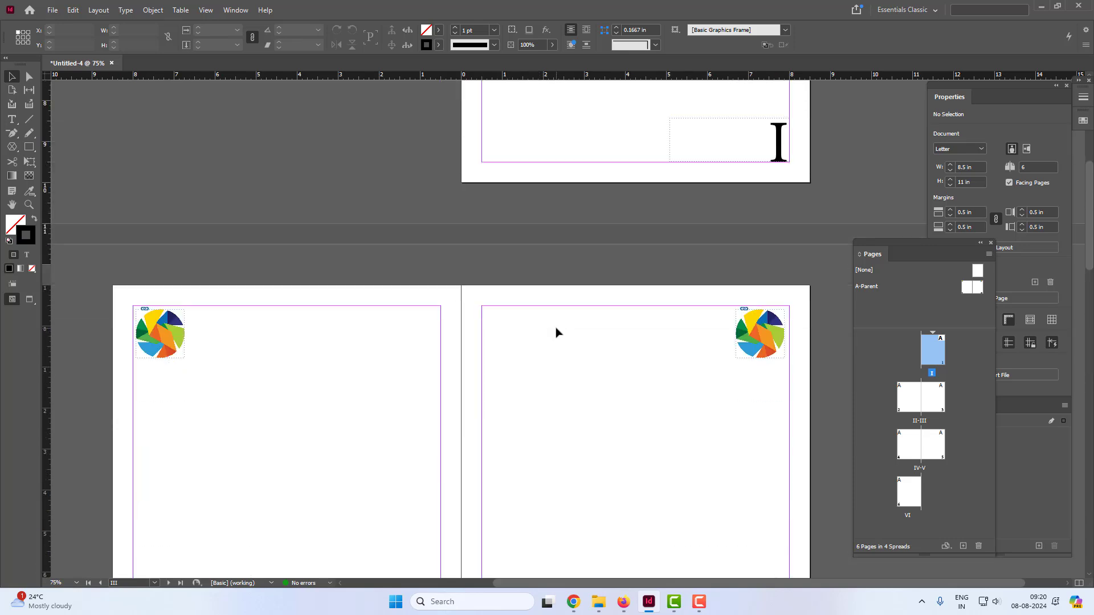
Step: Set the page numbering style back to 1, 2, 3, 4... in page 1's Numbering & Section Options
right_click(926, 348)
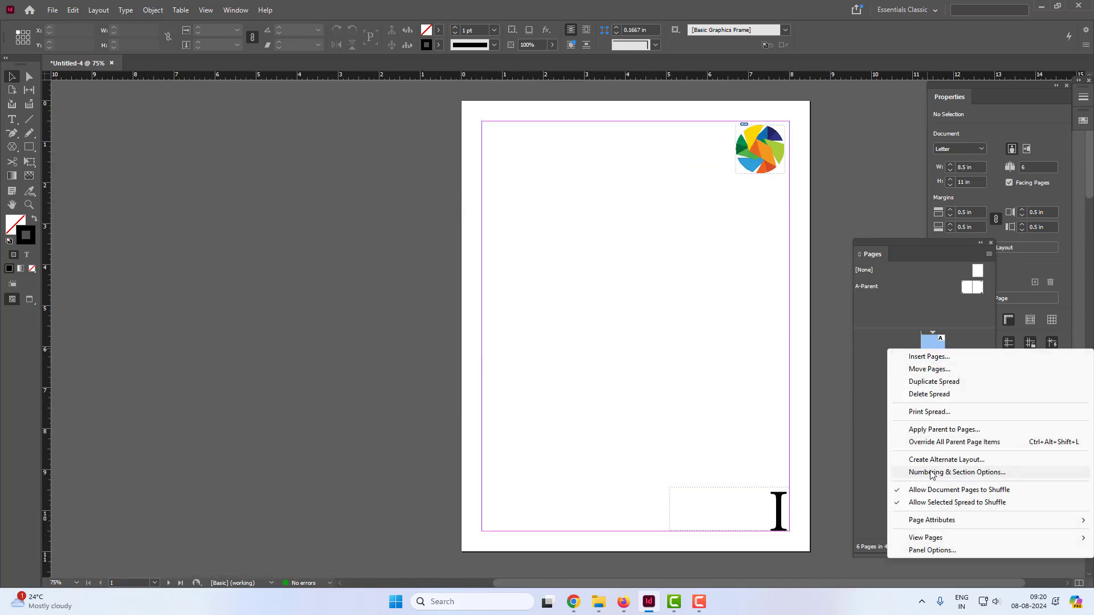
left_click(956, 472)
left_click(397, 242)
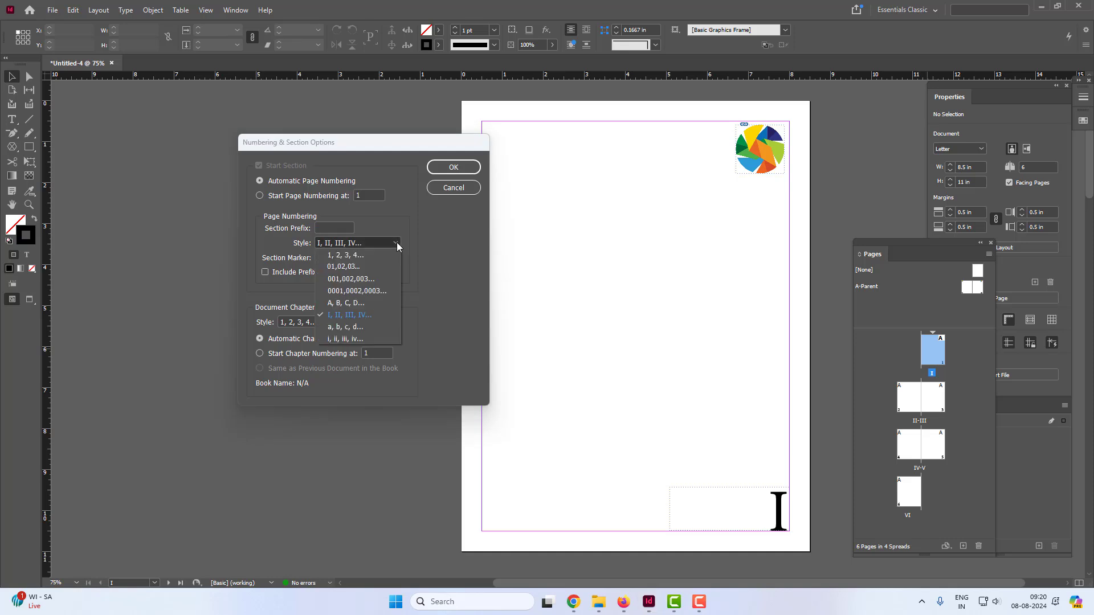
left_click(338, 254)
left_click(460, 170)
Step: Move the Pages panel up for a clearer view and place the [None] parent directly onto the page 1 thumbnail
key("ctrl+minus")
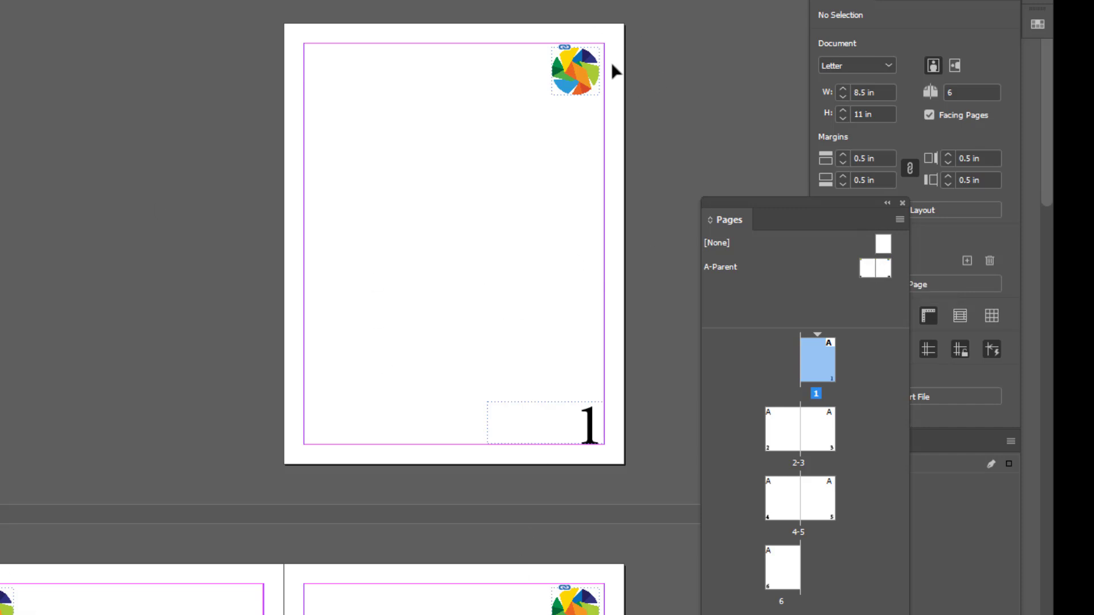
left_click_drag(803, 200, 740, 18)
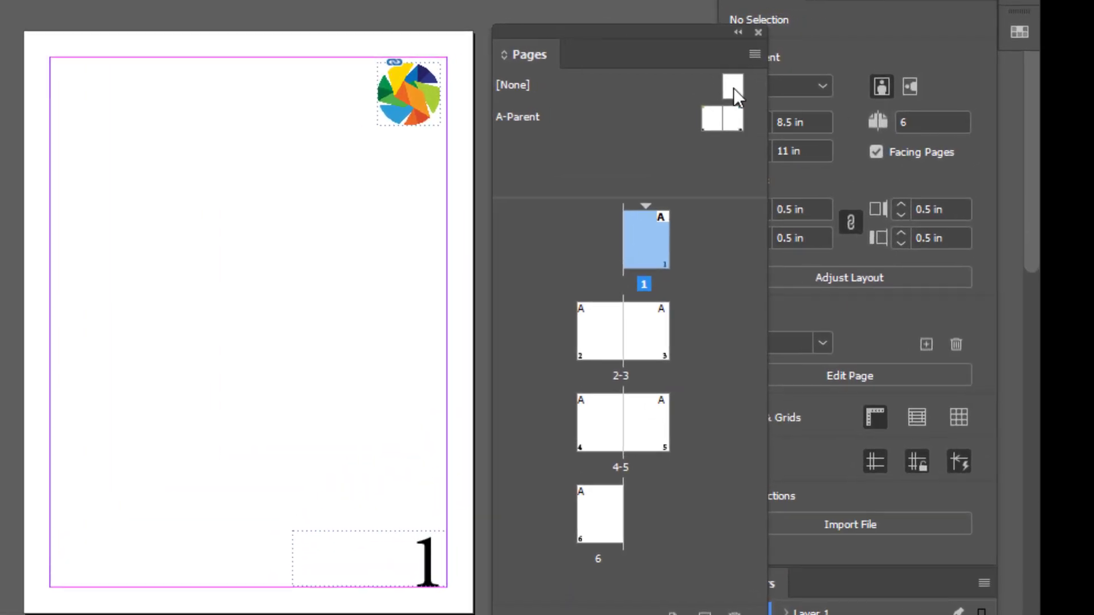
left_click_drag(818, 66, 813, 65)
mouse_move(720, 86)
left_mouse_down()
mouse_move(606, 98)
mouse_move(588, 127)
mouse_move(576, 215)
mouse_move(643, 244)
left_mouse_up()
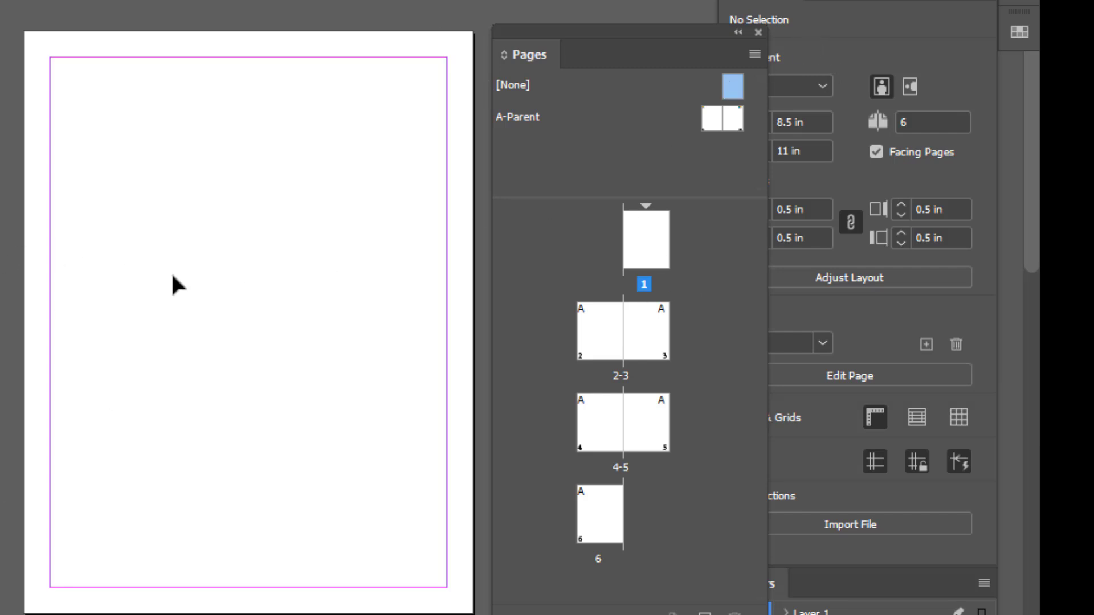
Step: Place the [None] parent directly onto the page 6 thumbnail and review the document back to page 1
scroll(102, 304, "down", 5)
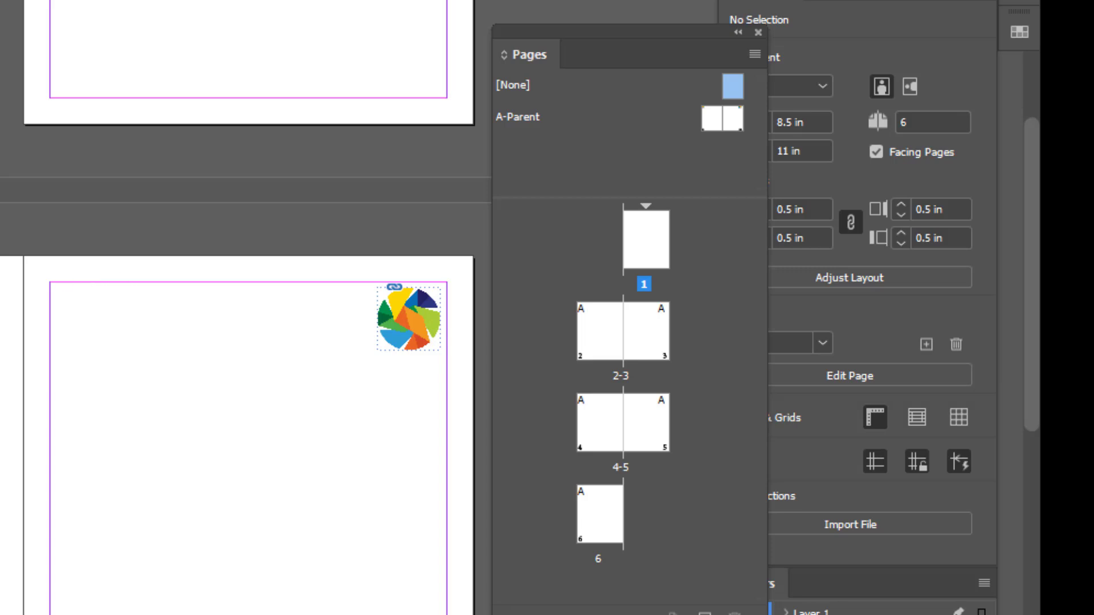
scroll(166, 508, "down", 12)
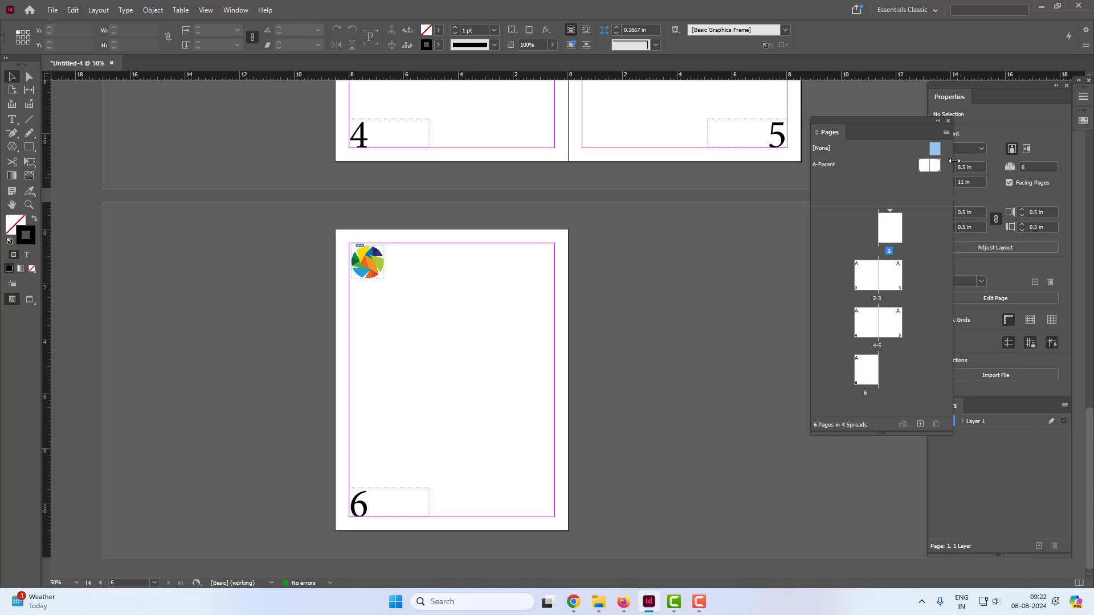
mouse_move(936, 152)
left_mouse_down()
mouse_move(912, 148)
mouse_move(827, 220)
mouse_move(825, 314)
mouse_move(840, 369)
mouse_move(866, 371)
left_mouse_up()
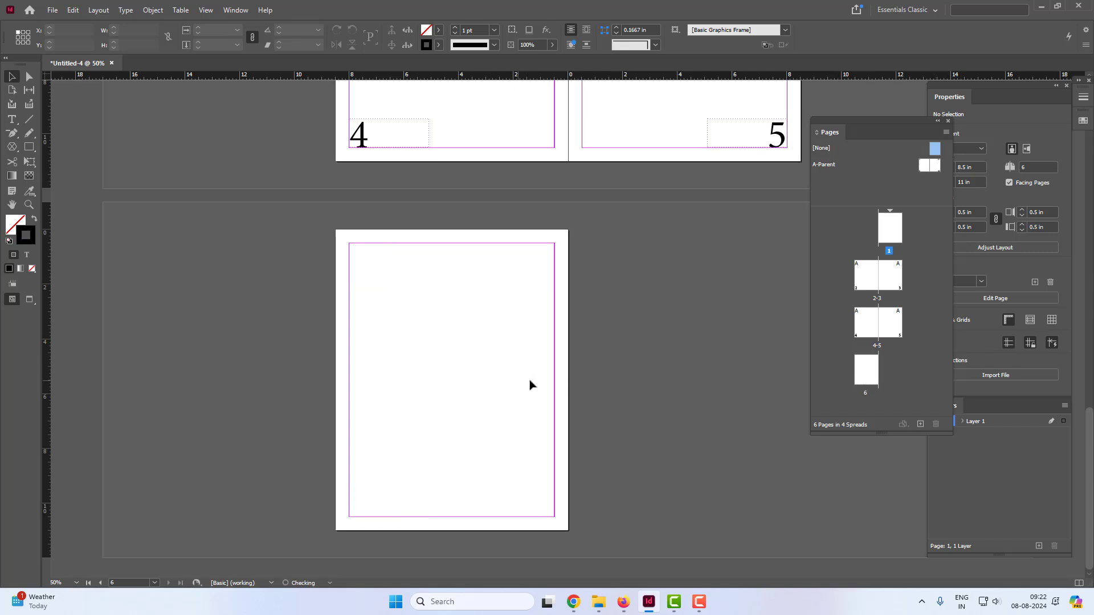
scroll(703, 410, "up", 1)
scroll(702, 405, "up", 10)
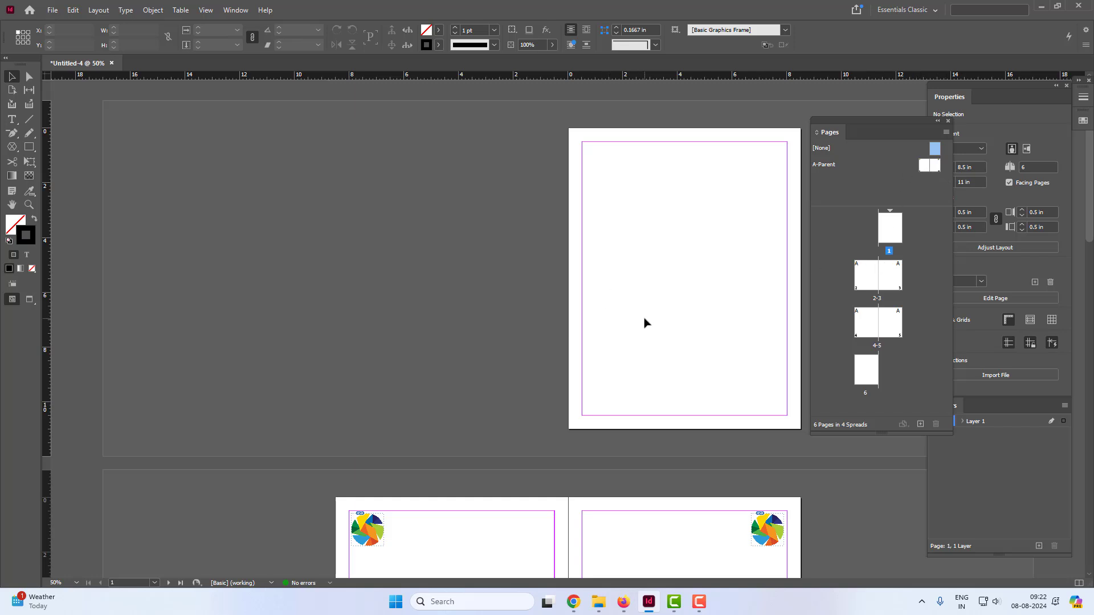
Step: Undo applying the [None] parent to pages 1 and 6
key("ctrl+z")
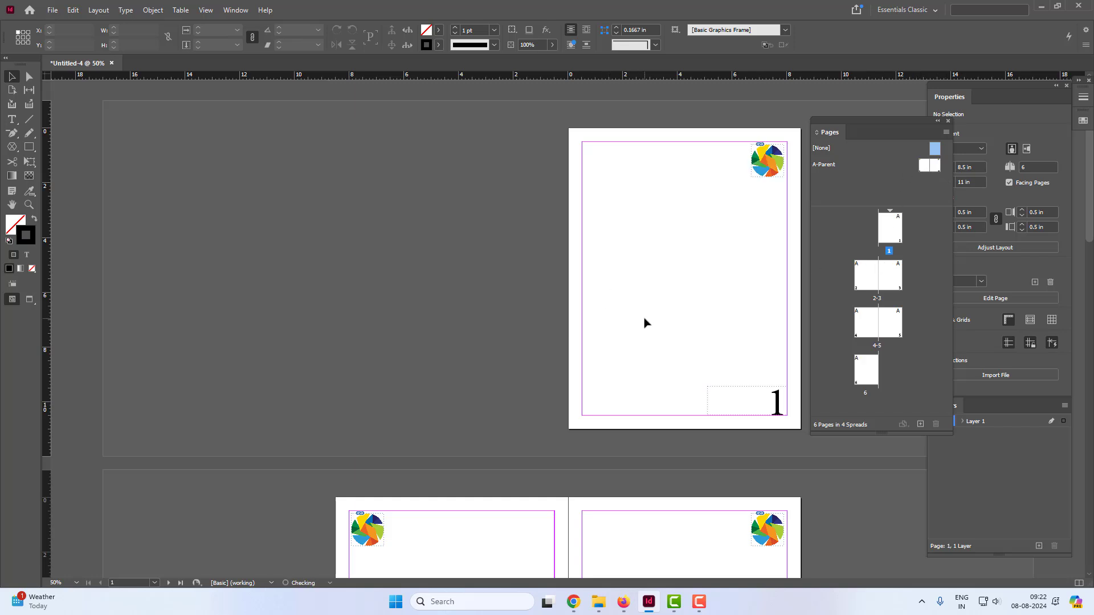
left_click_drag(651, 305, 585, 293)
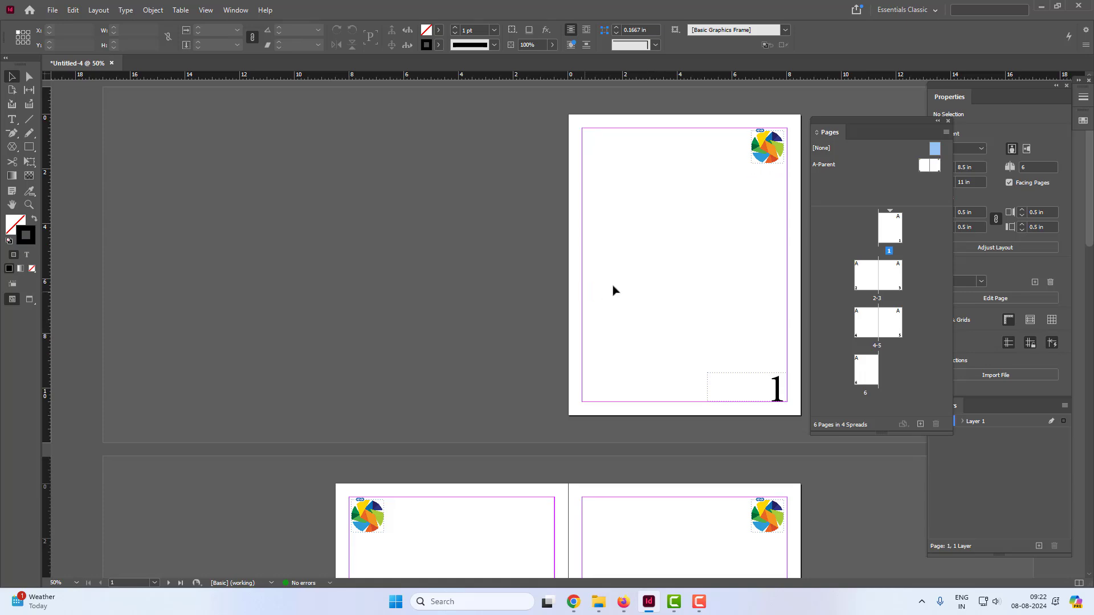
left_click_drag(860, 118, 868, 118)
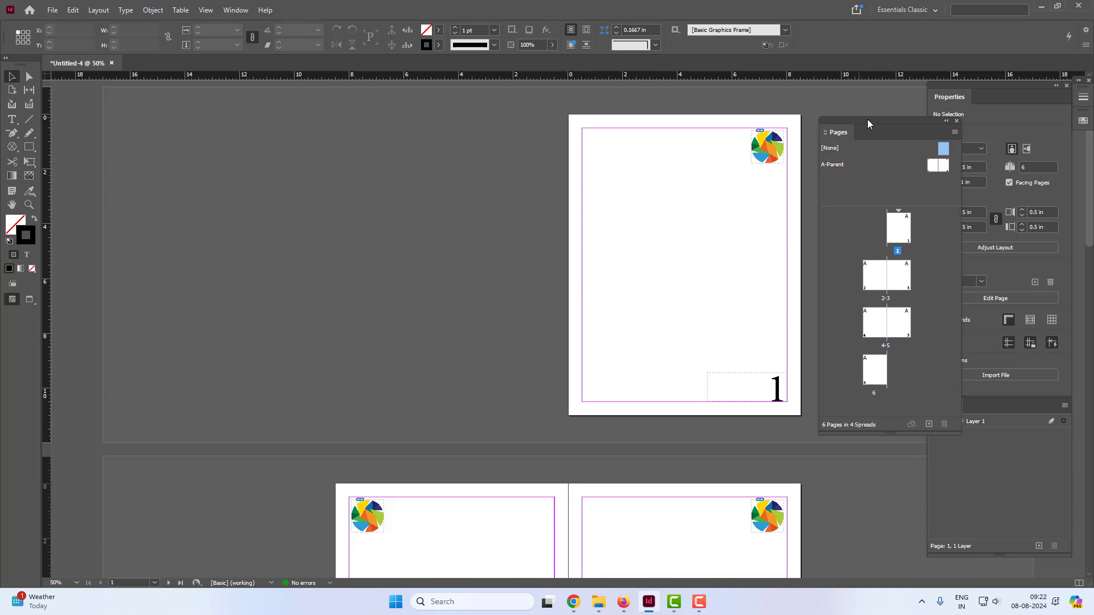
Step: Apply the [None] parent to page 1 using the Apply Parent to Pages command
left_click(899, 231)
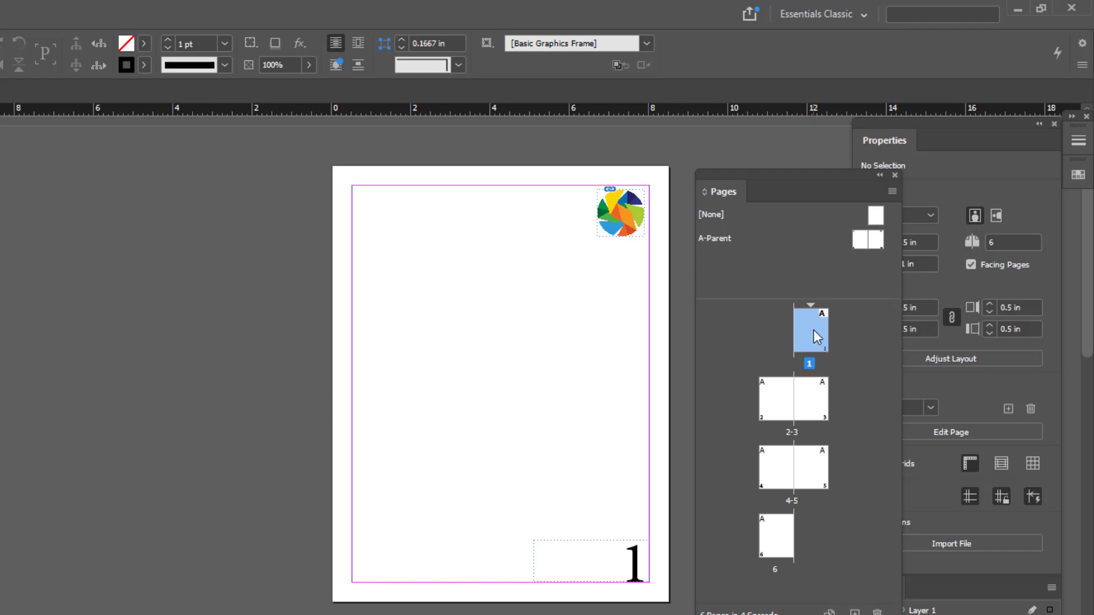
right_click(810, 329)
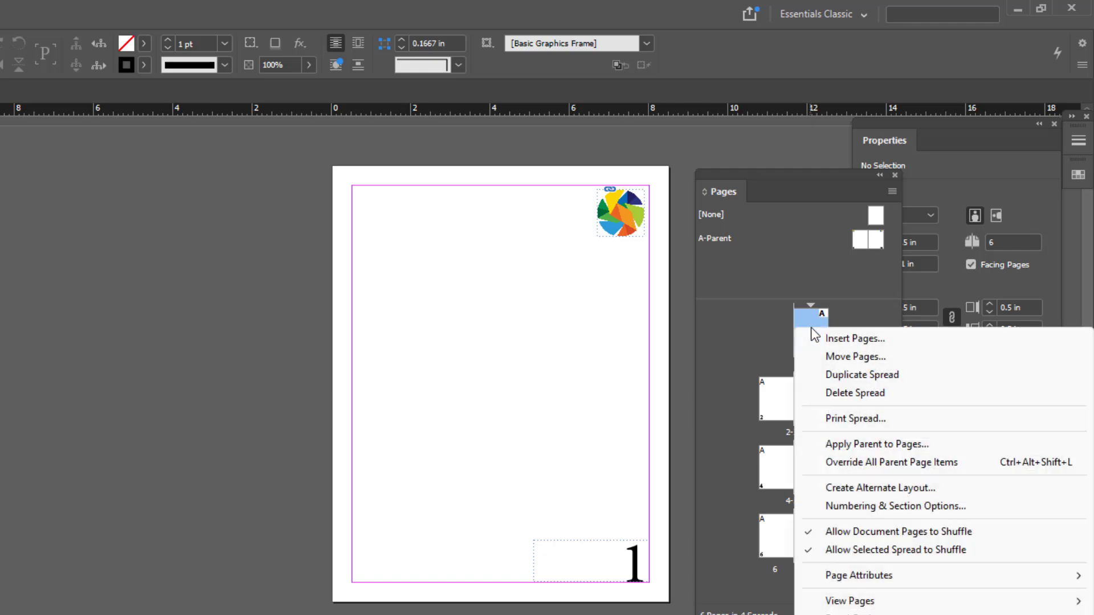
left_click(923, 447)
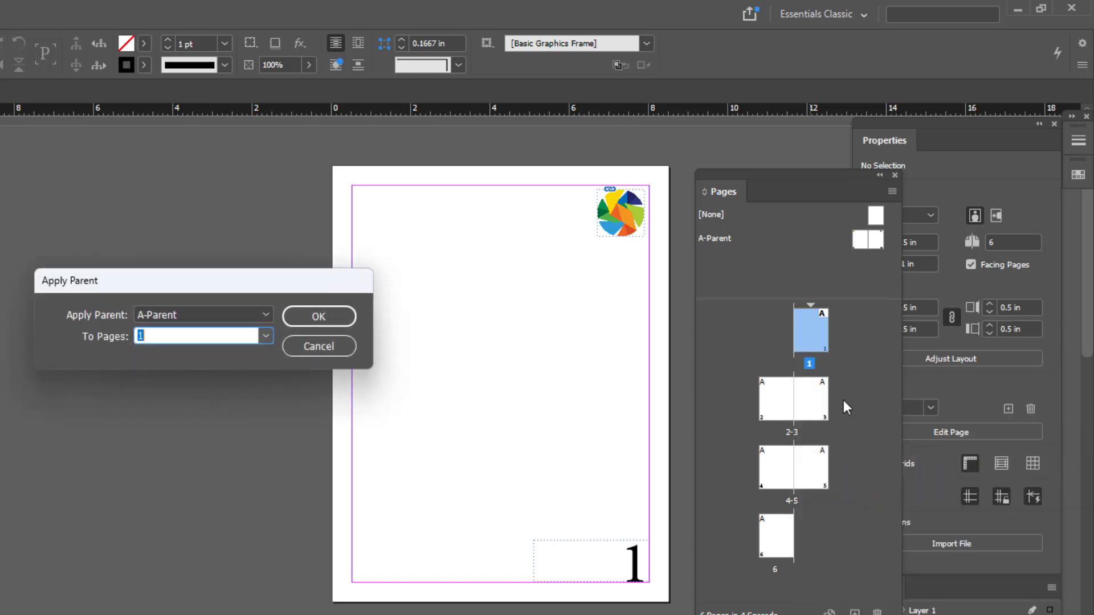
left_click_drag(94, 282, 226, 277)
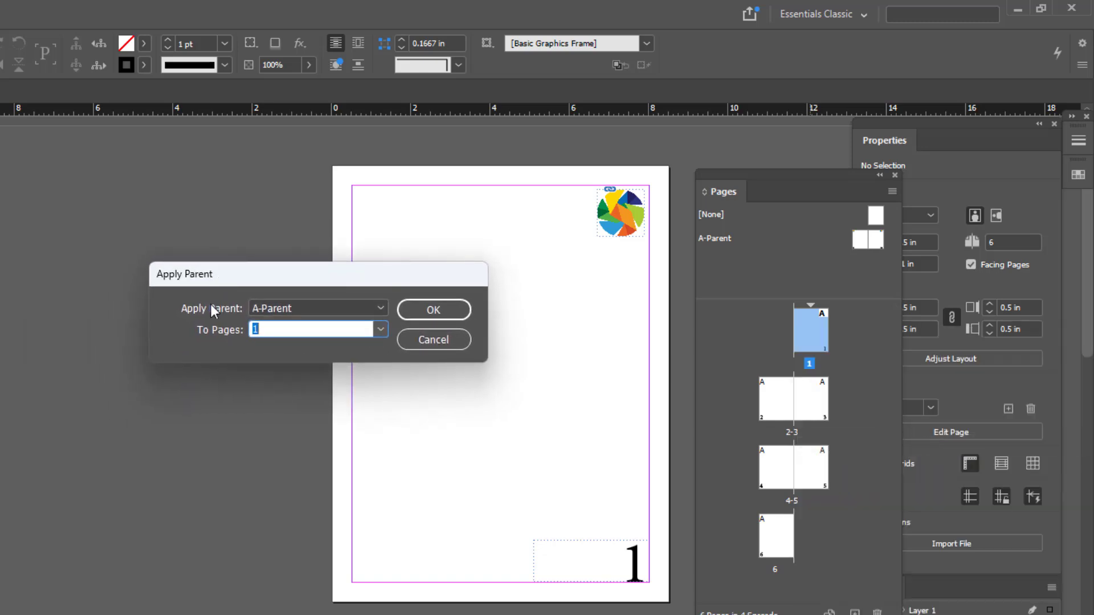
left_click(379, 309)
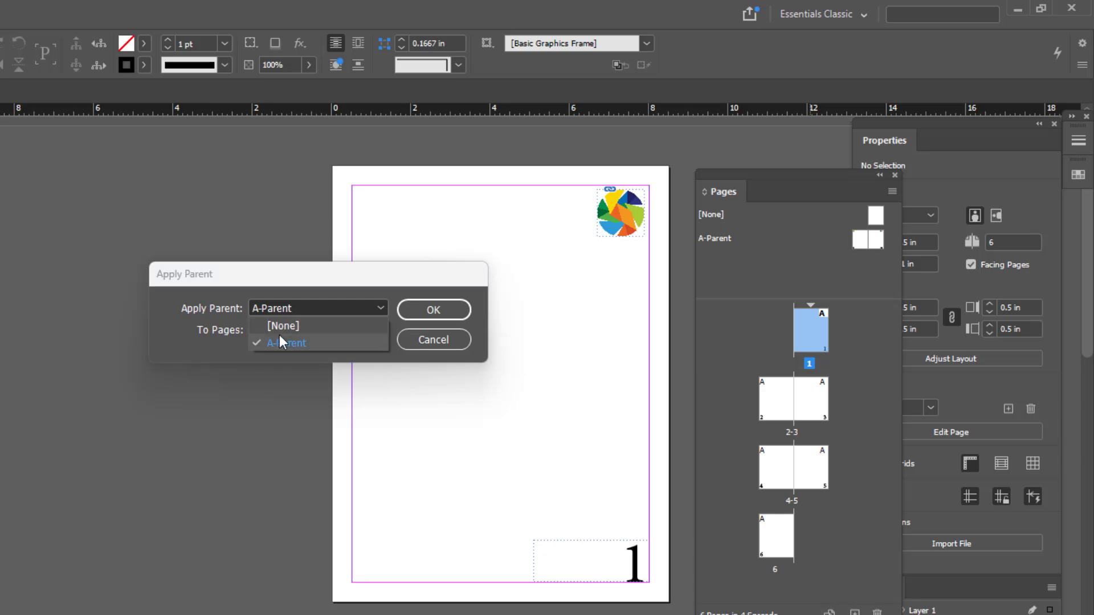
left_click(299, 328)
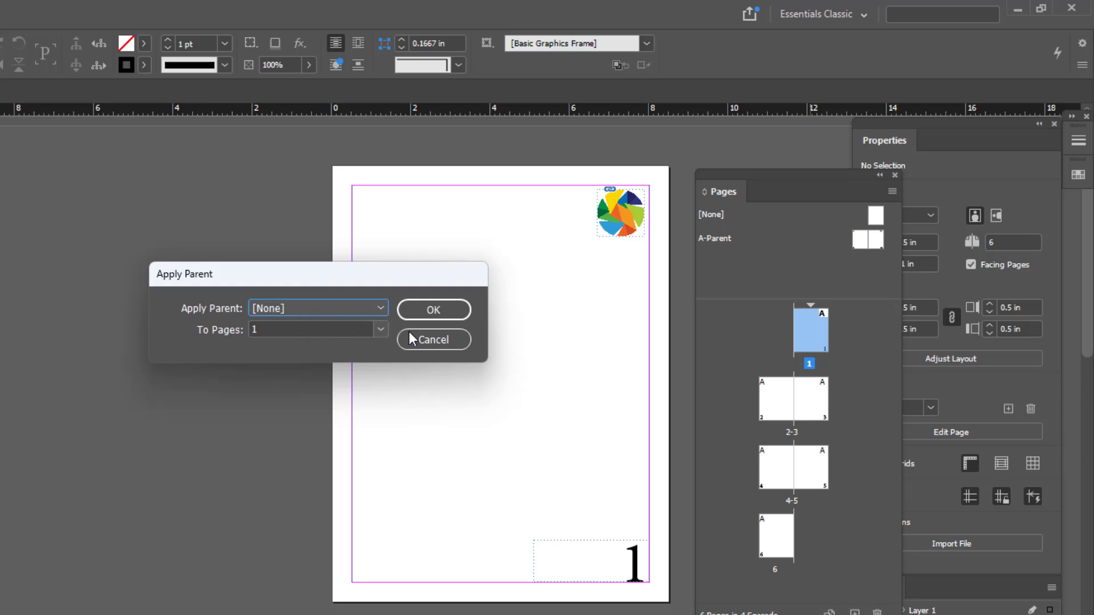
left_click(446, 313)
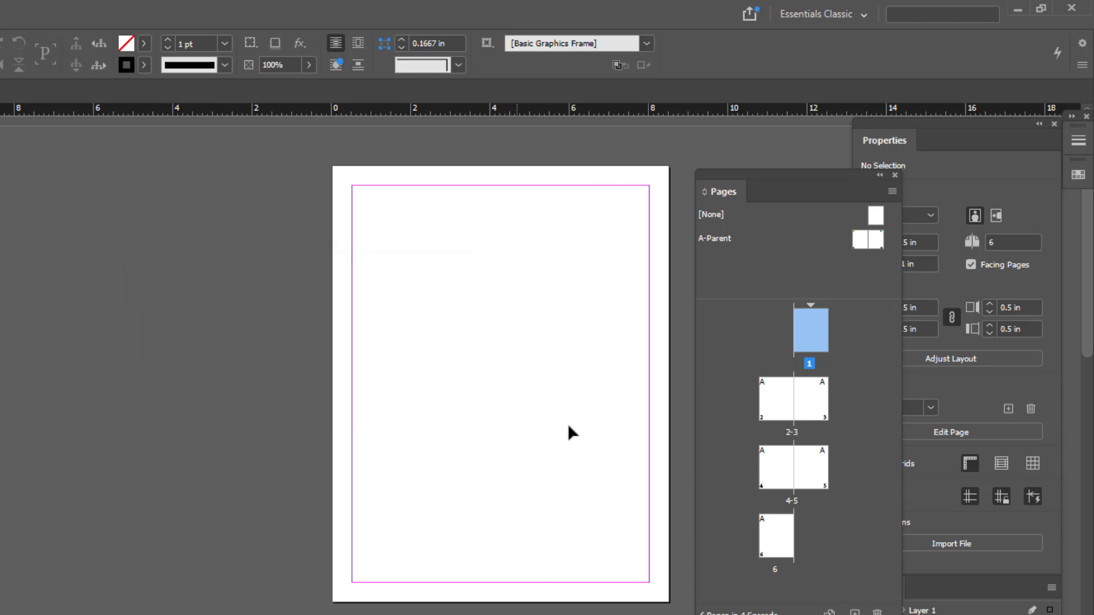
Step: Apply the [None] parent to page 6 using the Apply Parent to Pages command, and check the document's pages
left_click(775, 531)
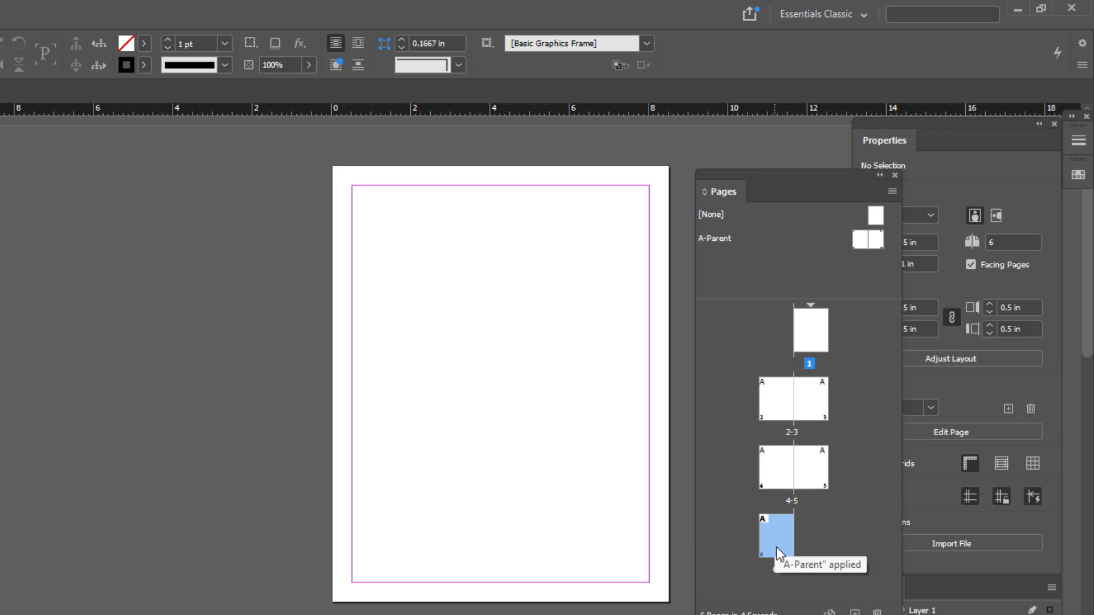
right_click(781, 538)
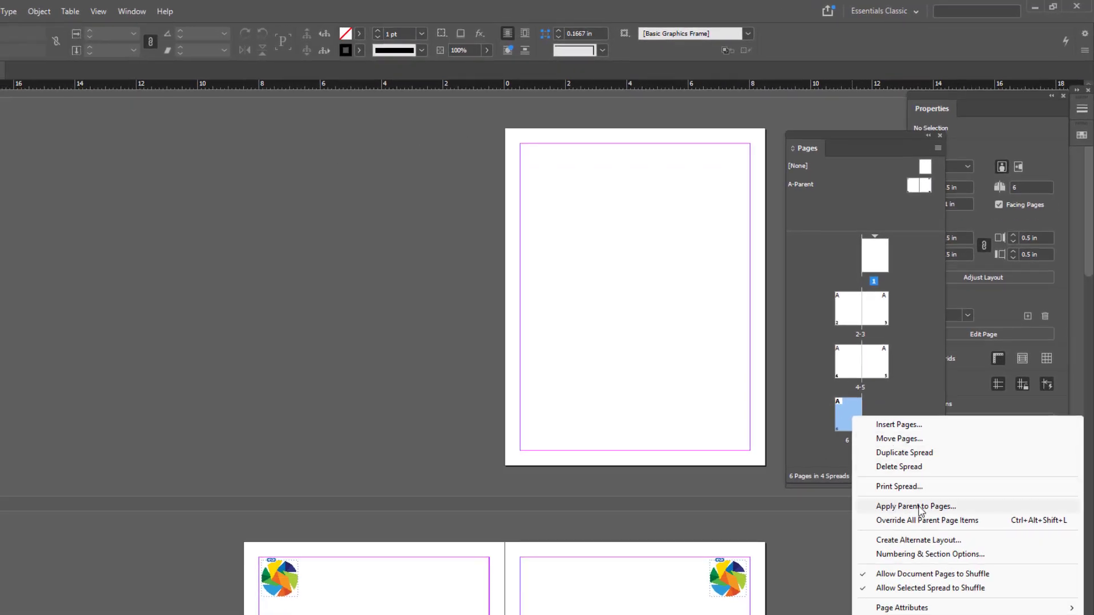
left_click(918, 508)
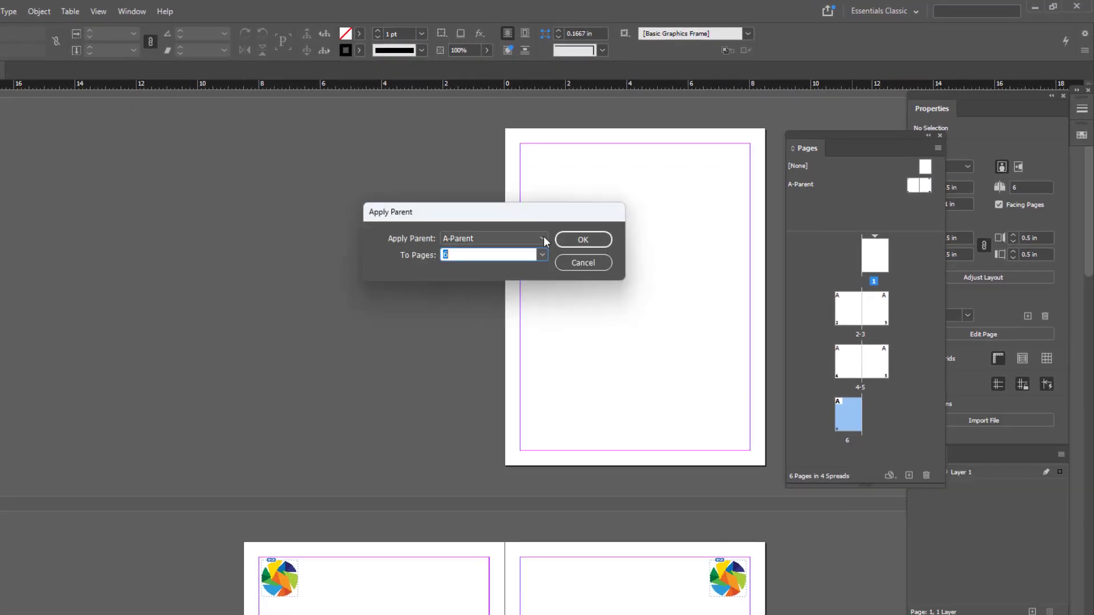
left_click(542, 238)
left_click(467, 252)
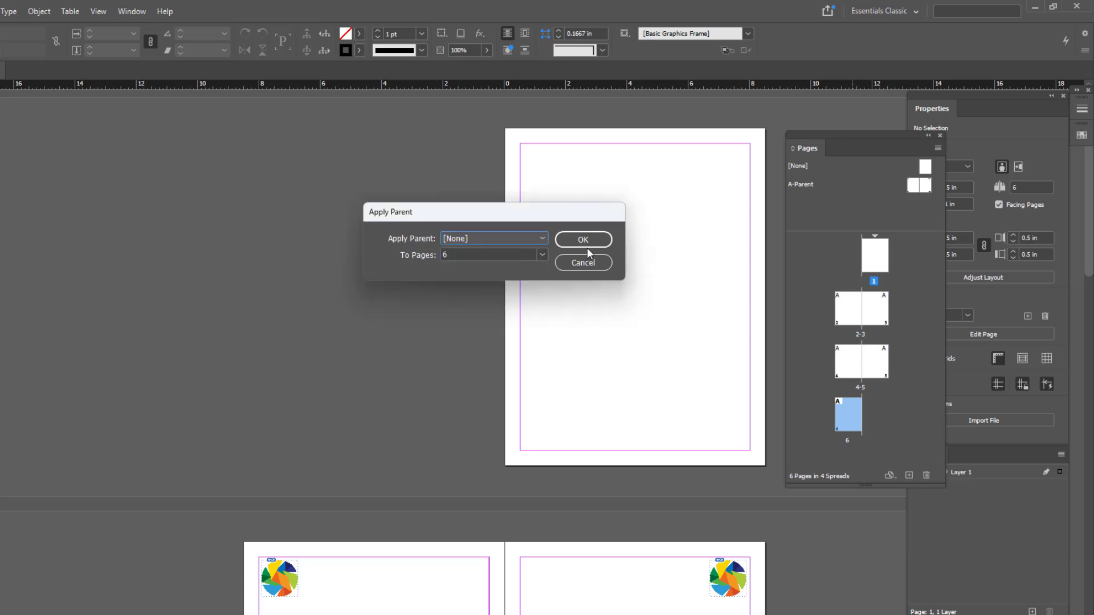
left_click(583, 239)
scroll(669, 313, "down", 5)
scroll(661, 310, "down", 8)
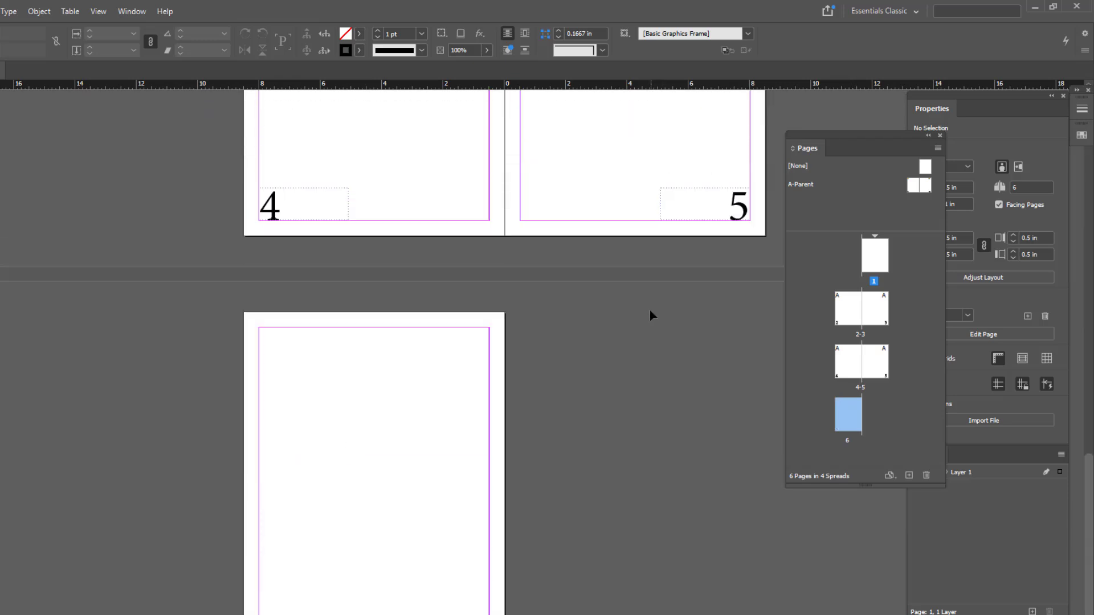
scroll(650, 296, "up", 11)
scroll(654, 290, "up", 2)
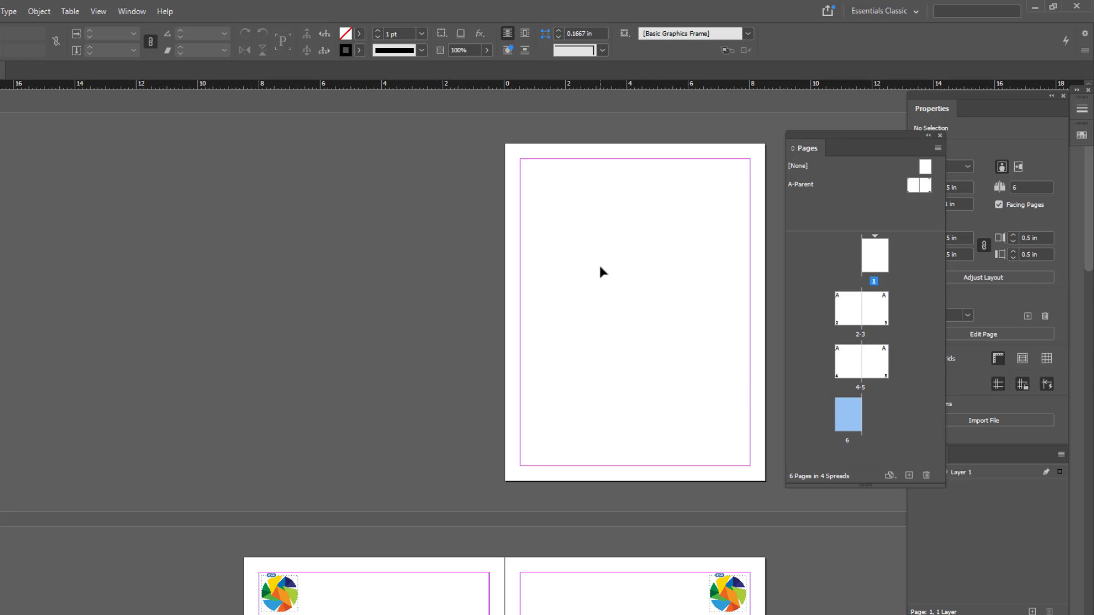
left_click(853, 219)
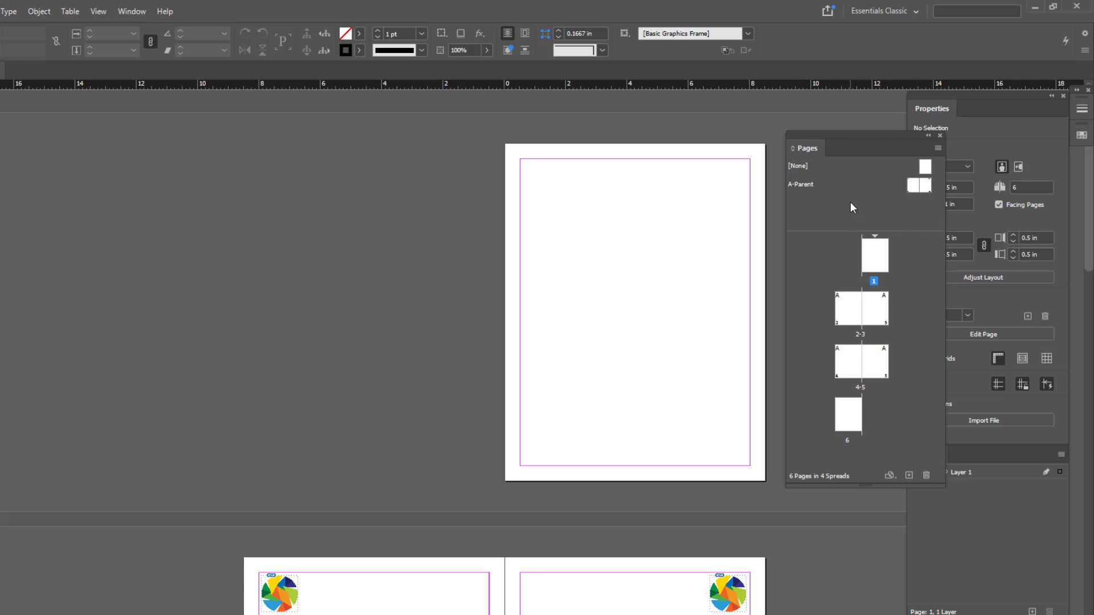
Step: Undo the [None] parent assignments on pages 1 and 6
key("ctrl+z")
key("ctrl+z")
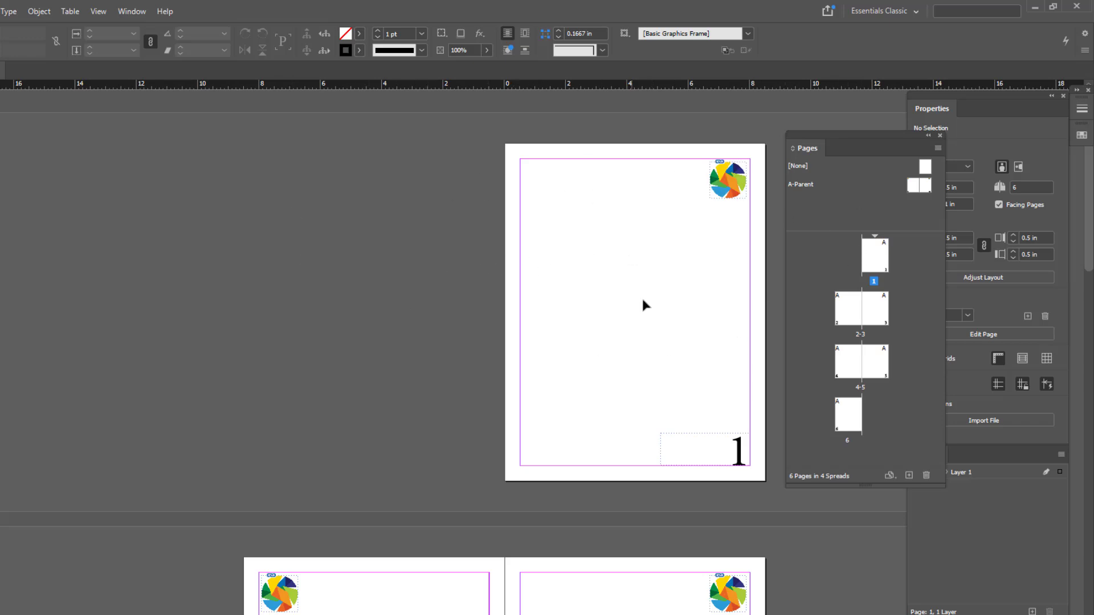
Step: Draw a 17 × 11 in rectangle covering the whole page 4-5 spread and fill it with [Black]
scroll(546, 291, "down", 10)
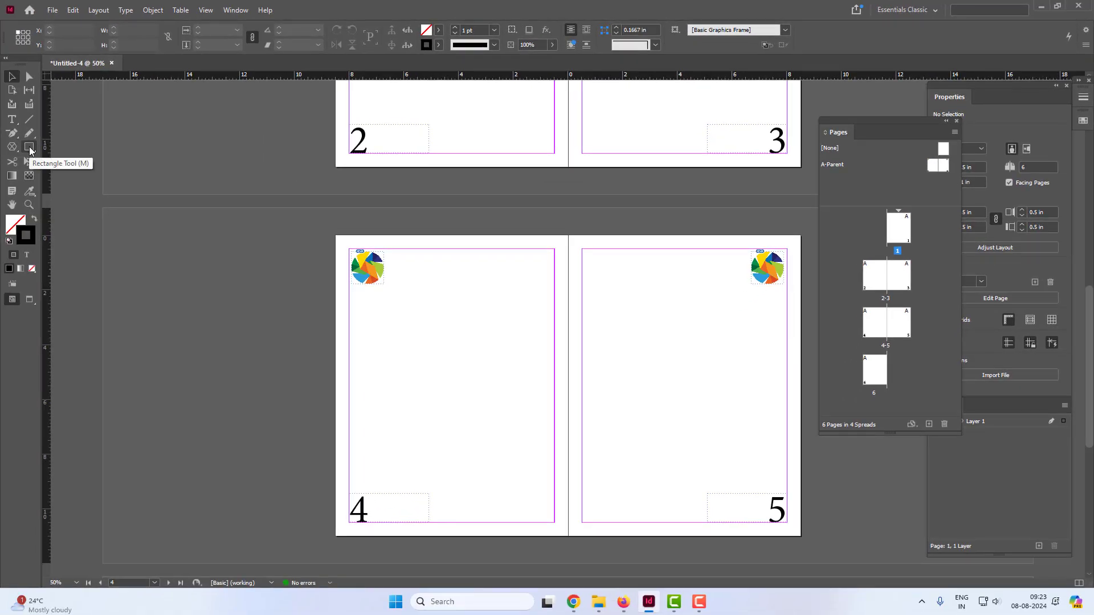
left_click(29, 148)
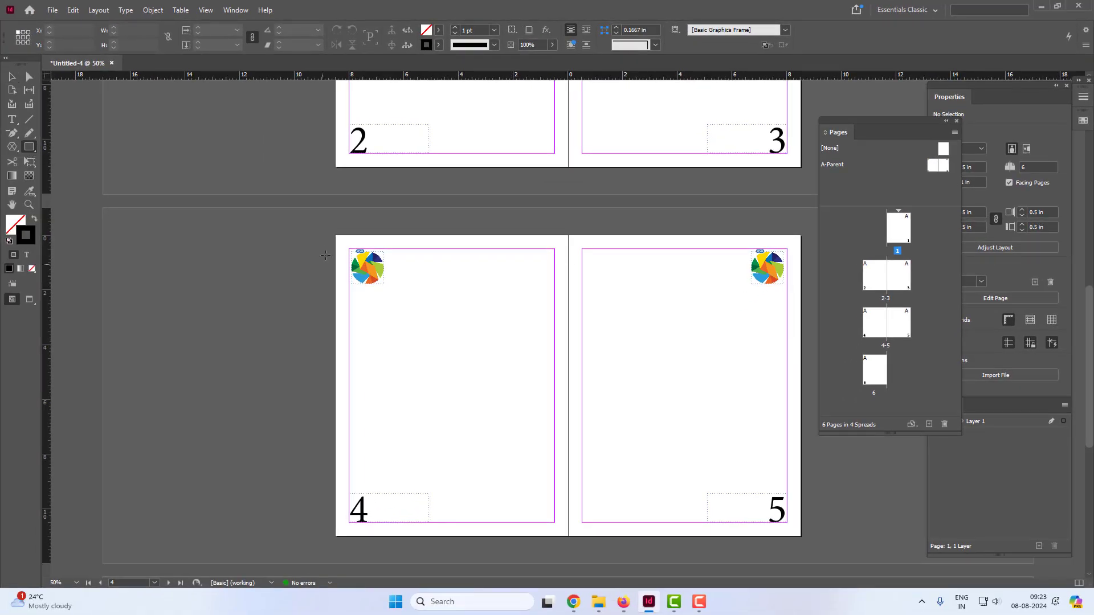
left_click_drag(335, 236, 802, 538)
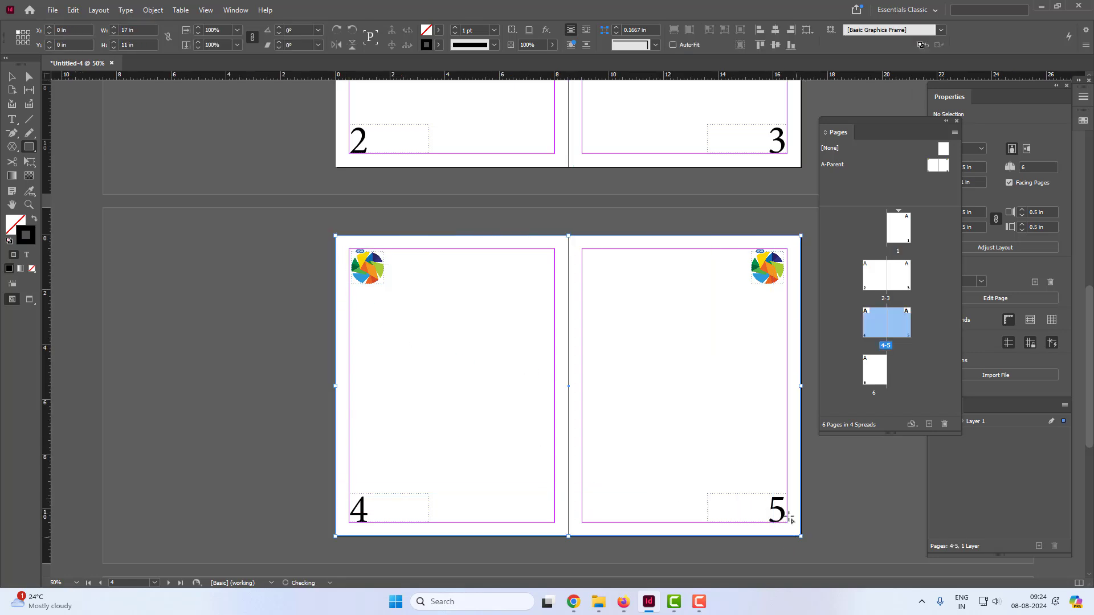
left_click(439, 30)
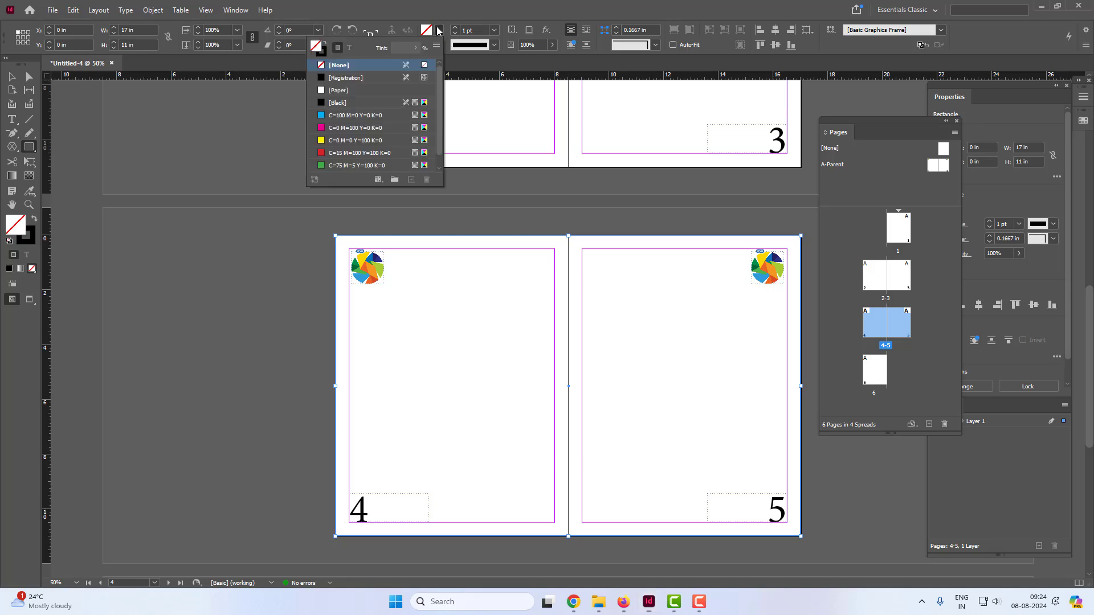
left_click(321, 103)
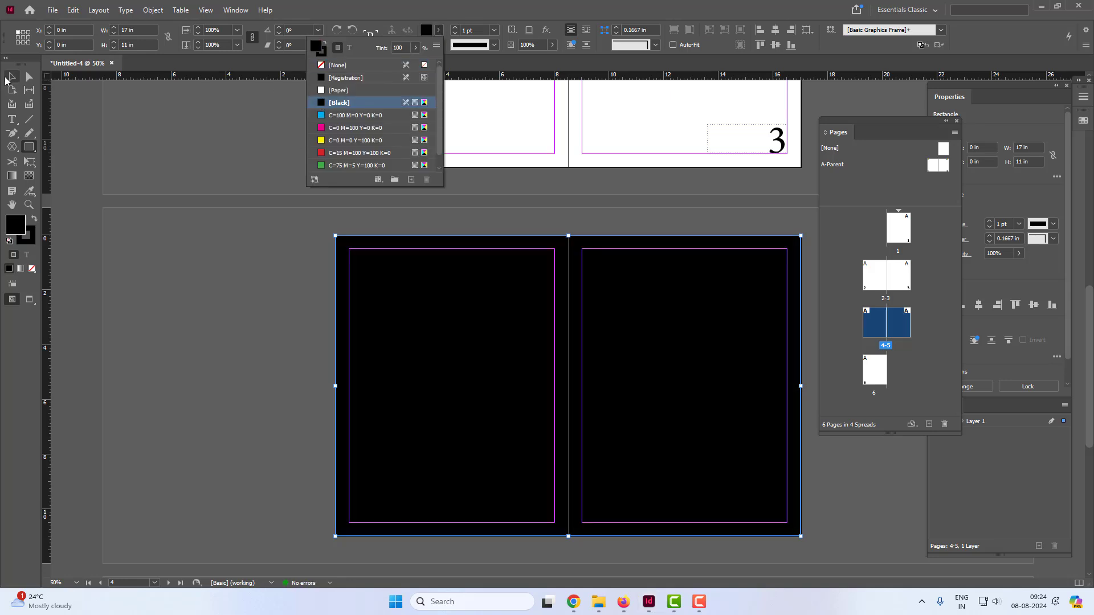
left_click(179, 359)
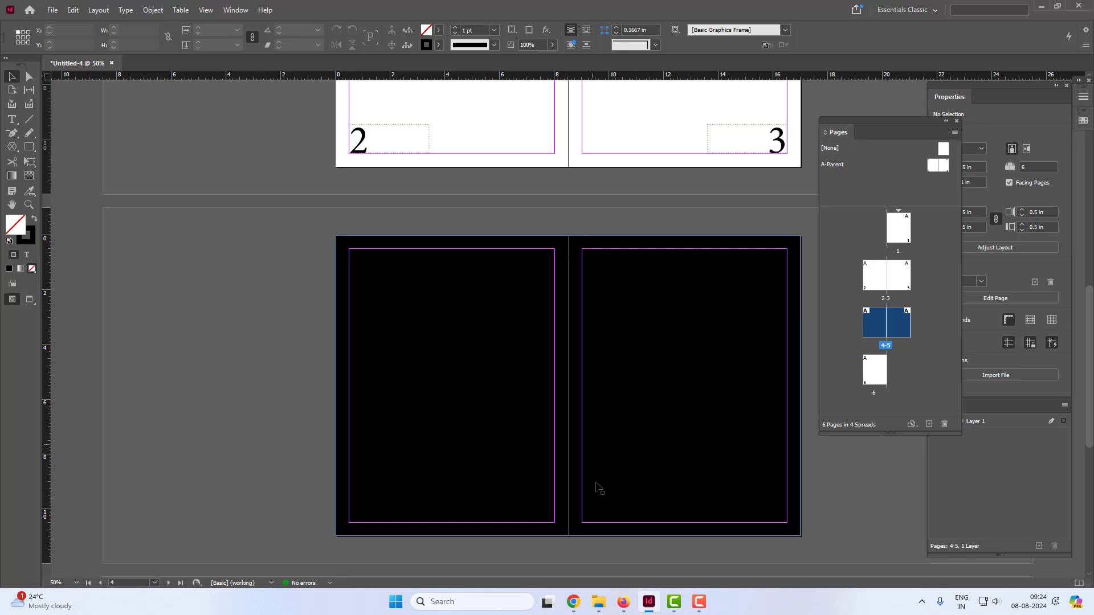
Step: Try shifting the black rectangle up to uncover the page numbers on spread 4-5, and undo the move
left_click_drag(609, 494, 605, 462)
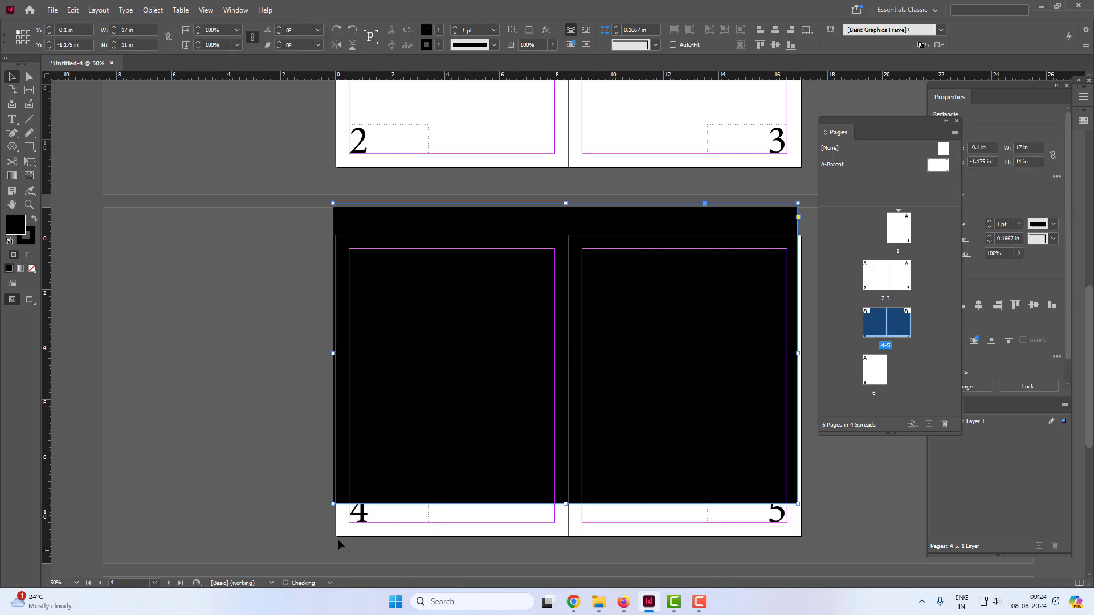
key("ctrl+z")
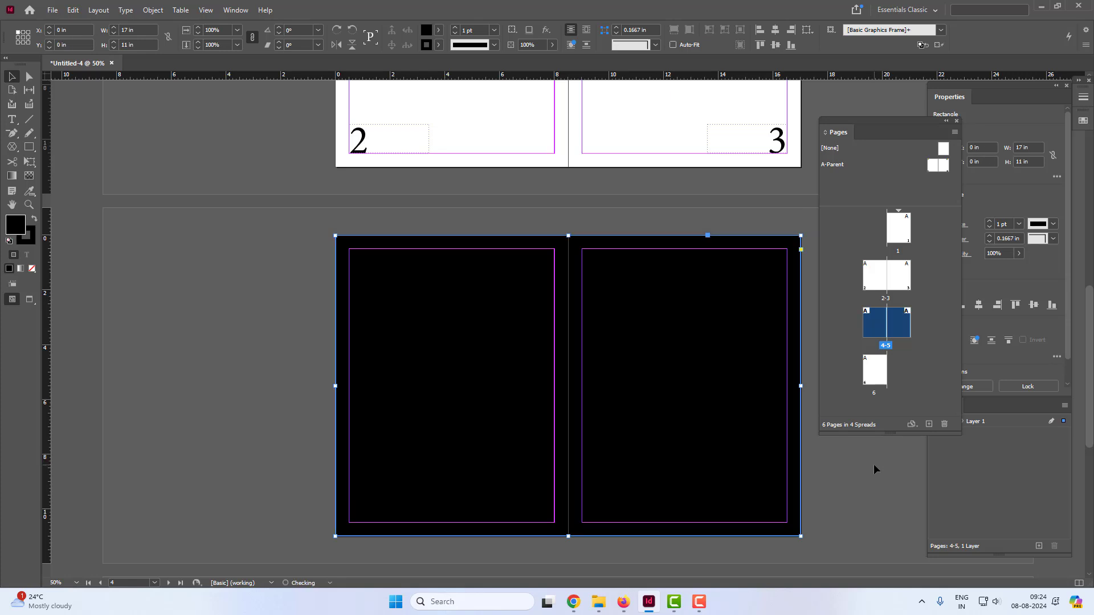
left_click(874, 464)
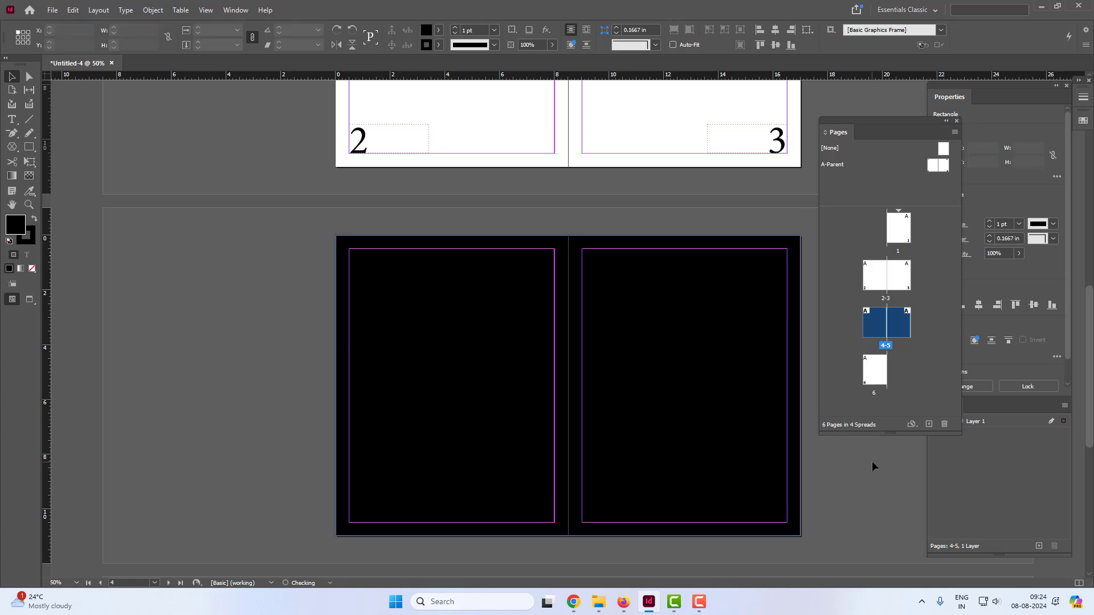
left_click(1006, 467)
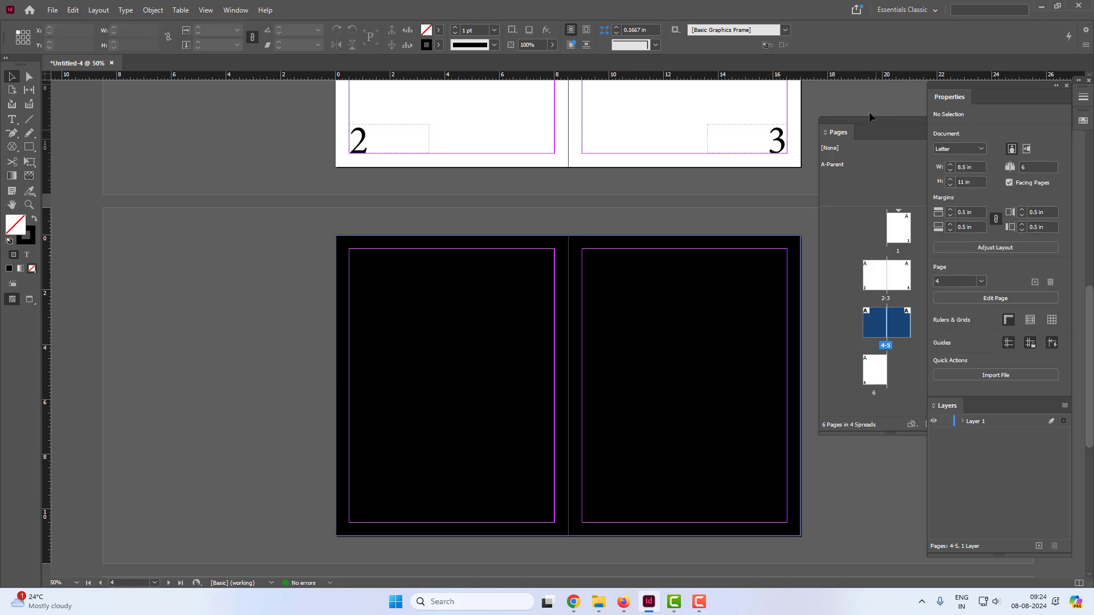
Step: Open the A-Parent spread, check the objects on Layer 1, and add a new layer above it
left_click_drag(869, 116, 836, 99)
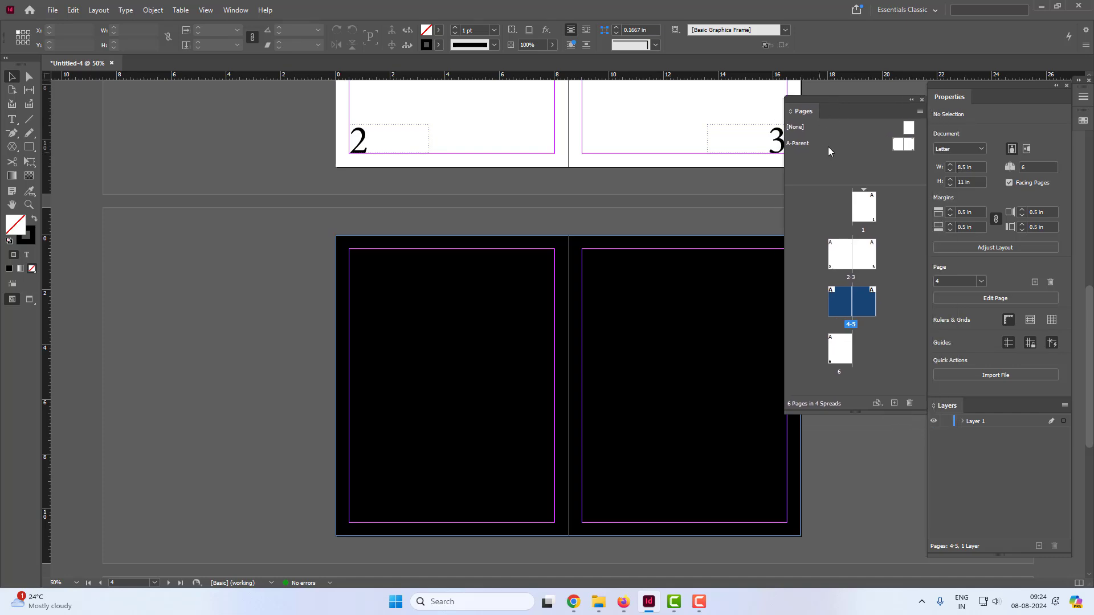
double_click(891, 148)
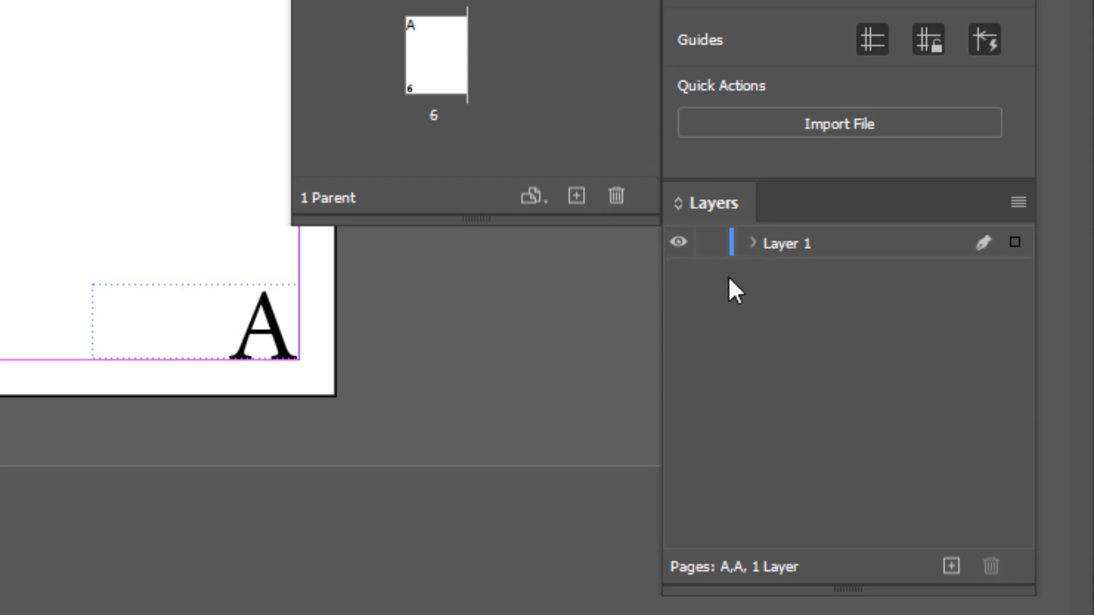
left_click(753, 243)
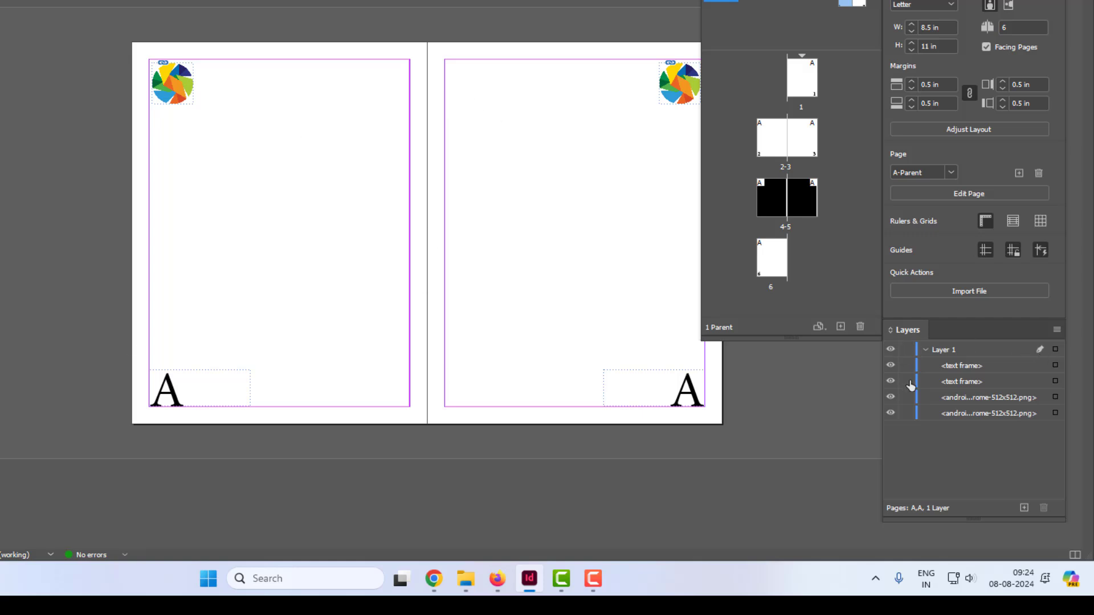
left_click(926, 349)
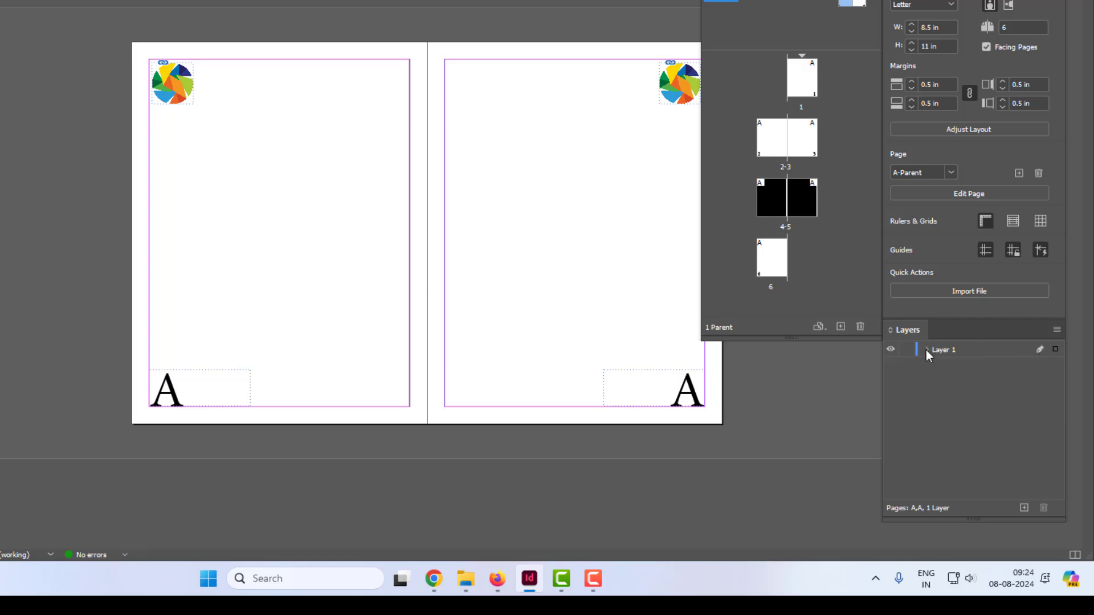
left_click(1024, 507)
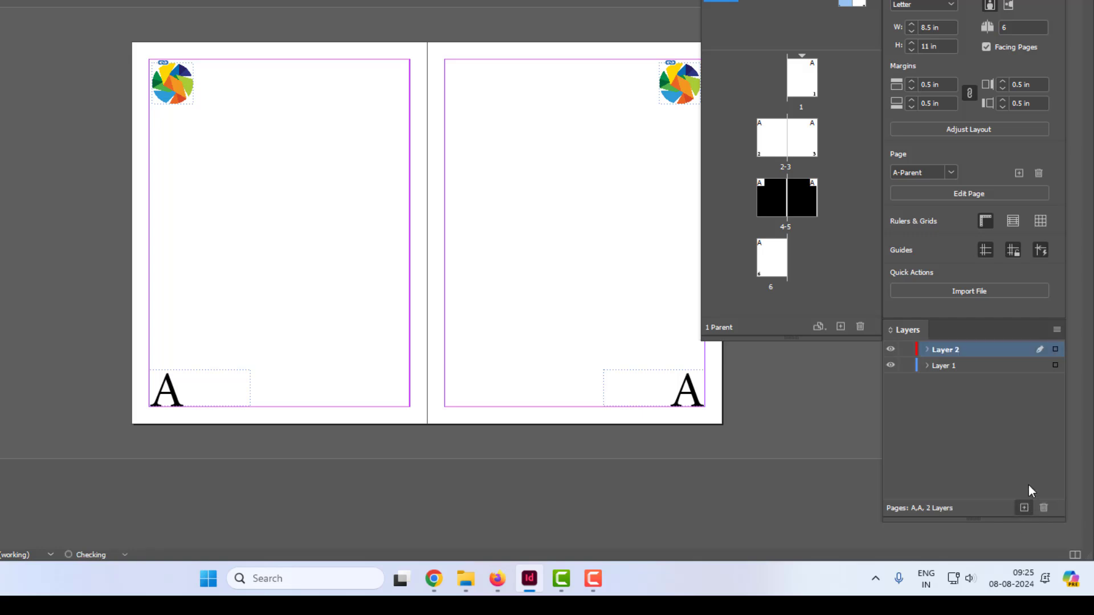
Step: Move the two page-number text frames from Layer 1 to Layer 2 and check the layer's contents
left_click(927, 365)
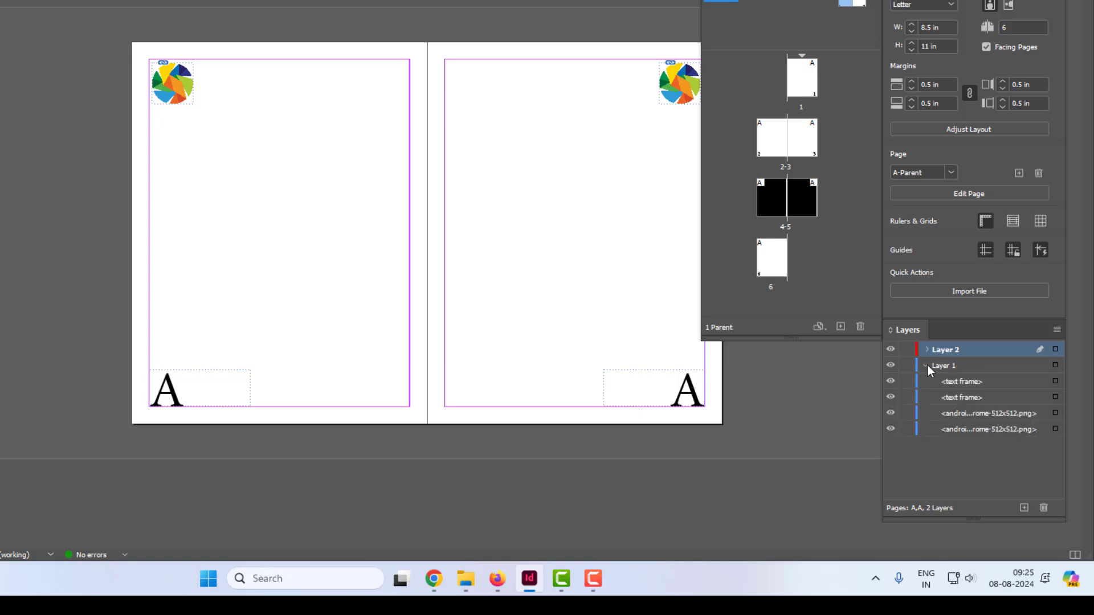
left_click(966, 382)
left_click(960, 401, "shift")
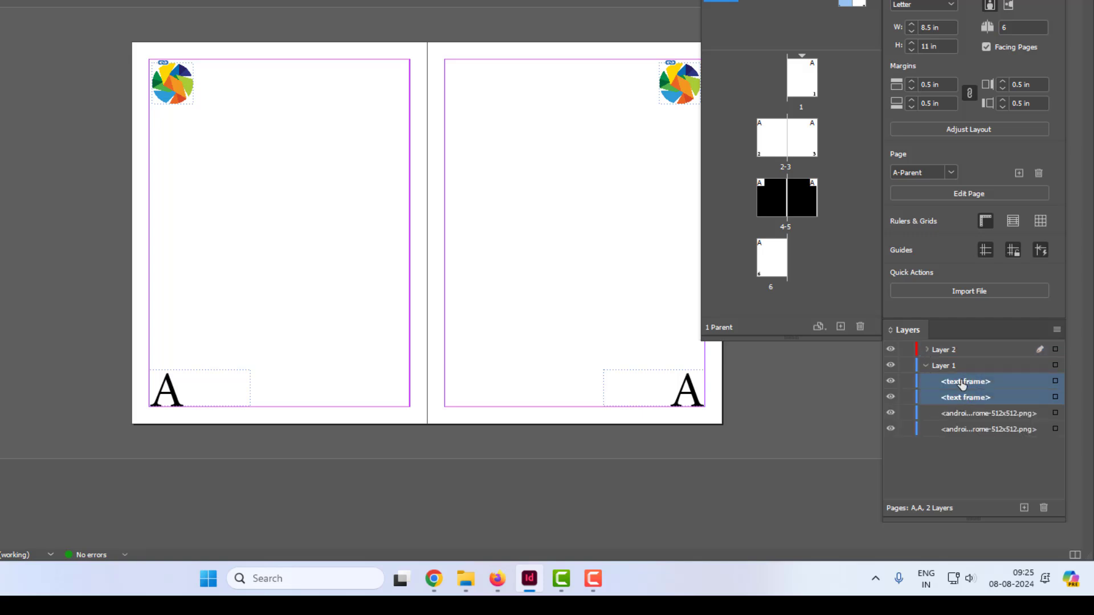
left_click_drag(962, 384, 966, 355)
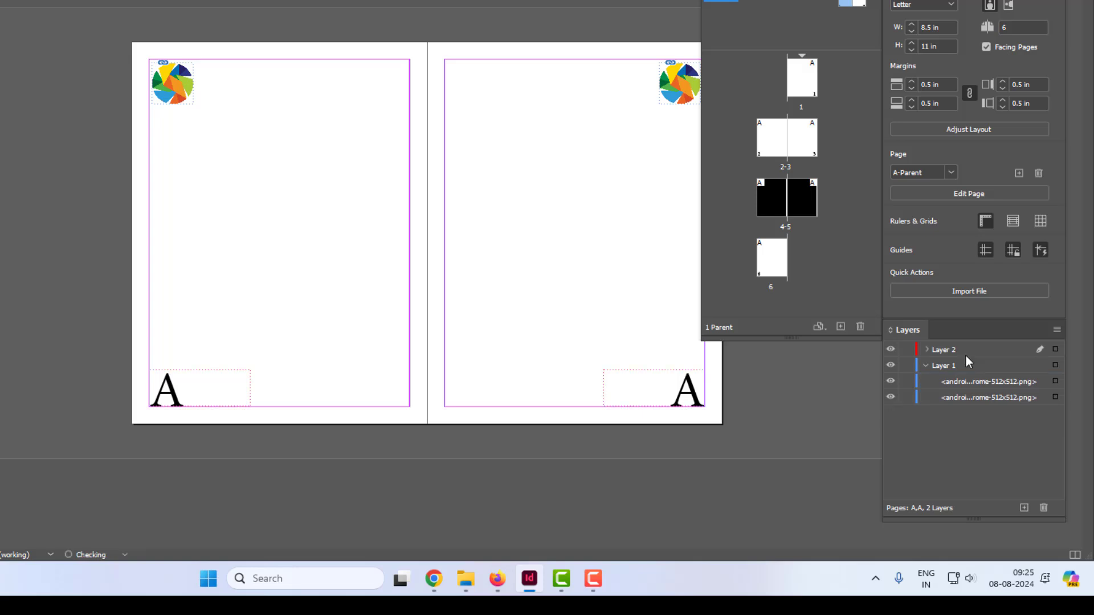
left_click(925, 365)
left_click(927, 351)
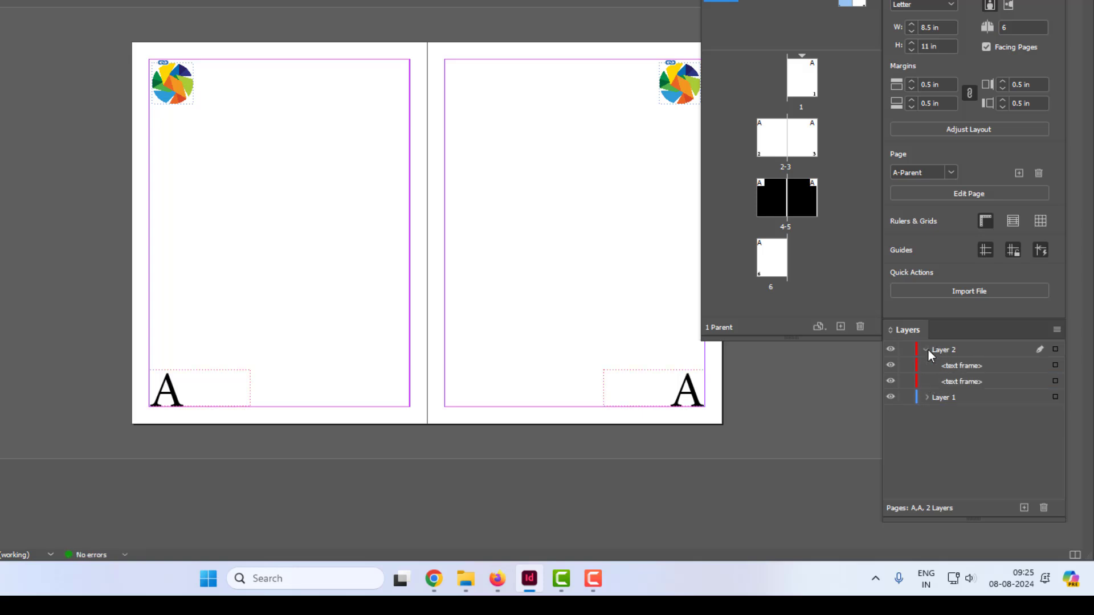
left_click(927, 350)
left_click(928, 350)
left_click(927, 350)
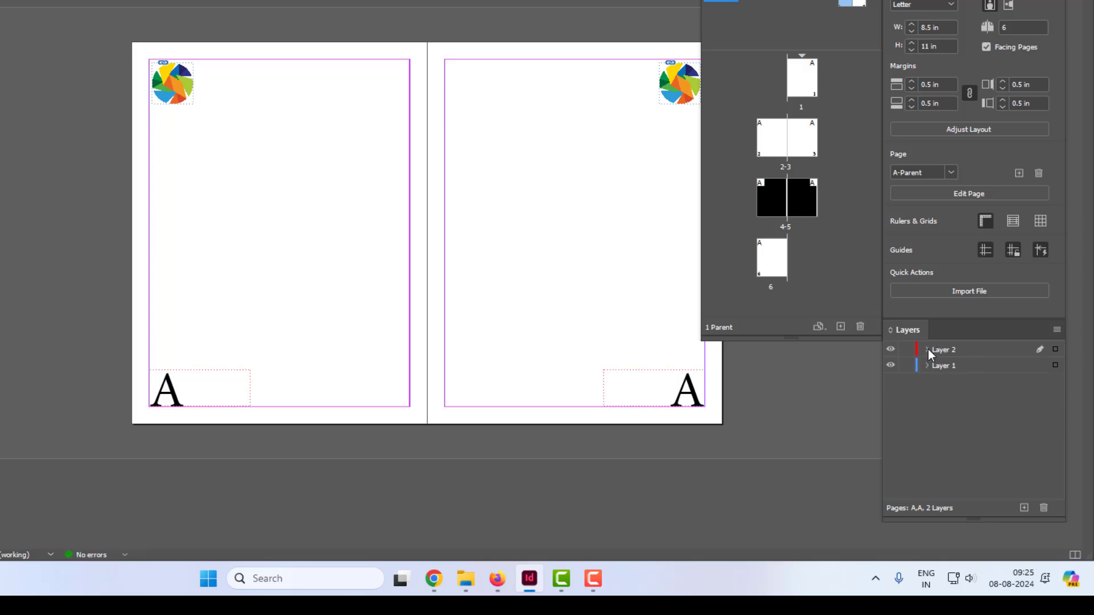
left_click(927, 350)
left_click(927, 350)
Step: Hide and show Layer 2 to check its page numbers, and lock the layer
left_click(891, 349)
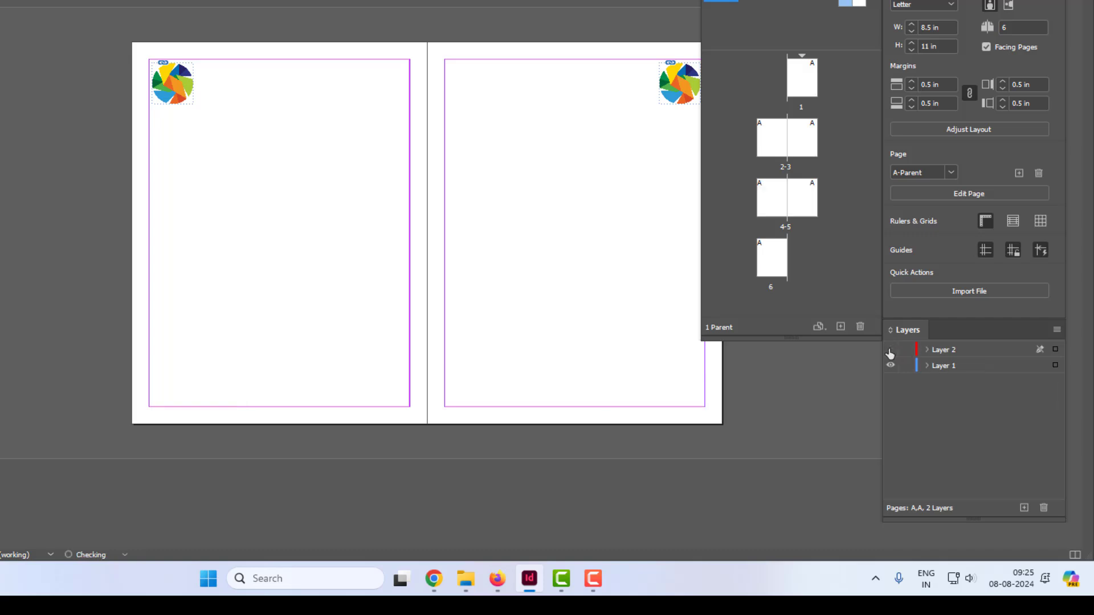
left_click(891, 349)
left_click(892, 350)
left_click(891, 349)
left_click(904, 349)
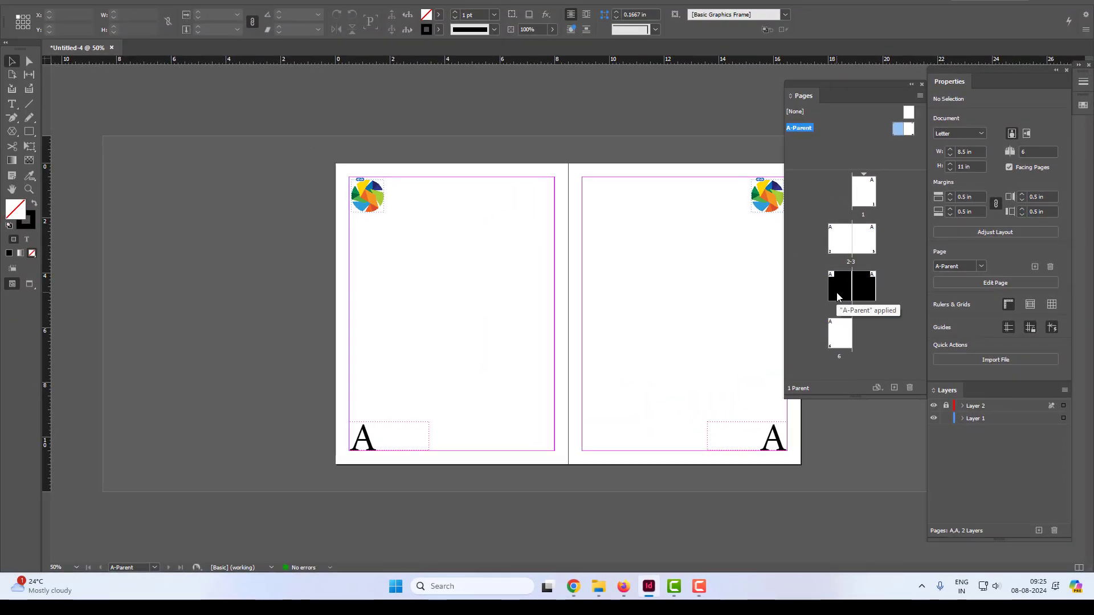
Step: Open spread 4-5 and examine how the page numbers appear there compared with pages 1 to 3
double_click(840, 284)
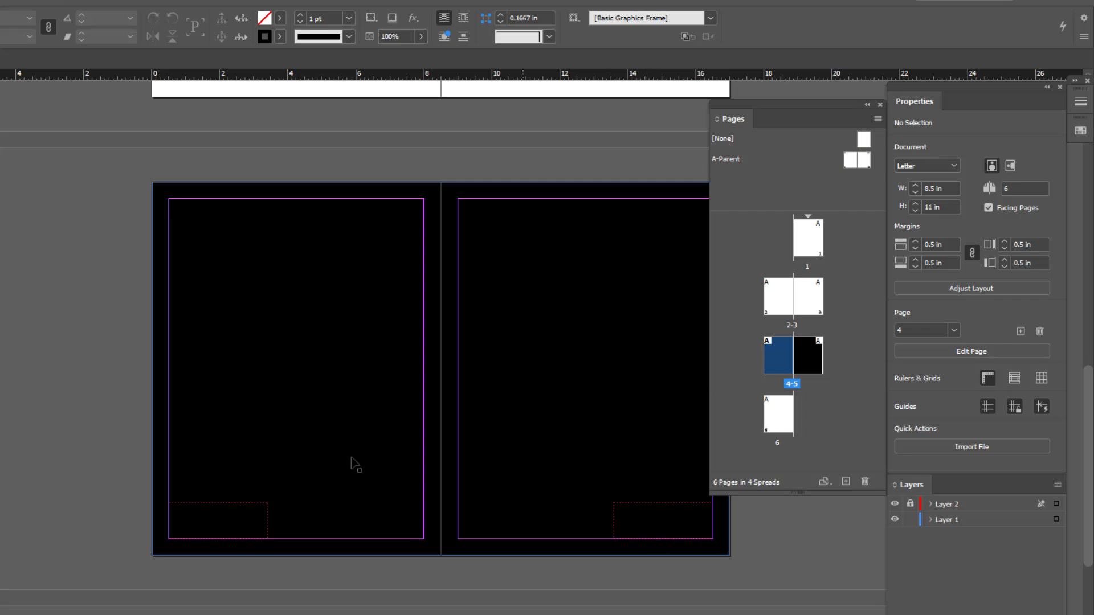
scroll(500, 399, "up", 10)
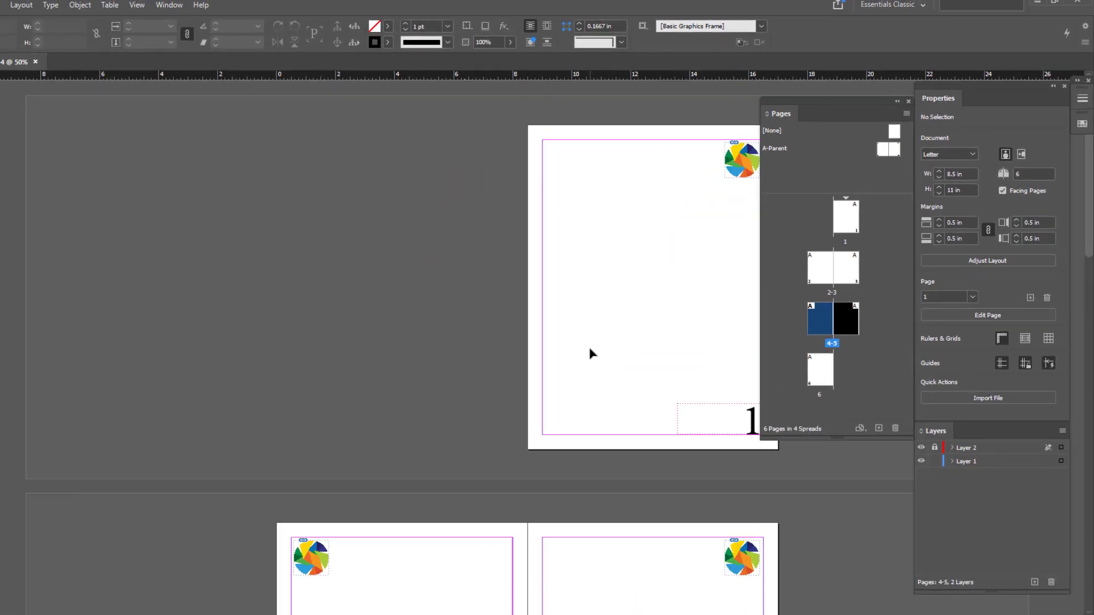
scroll(588, 350, "down", 2)
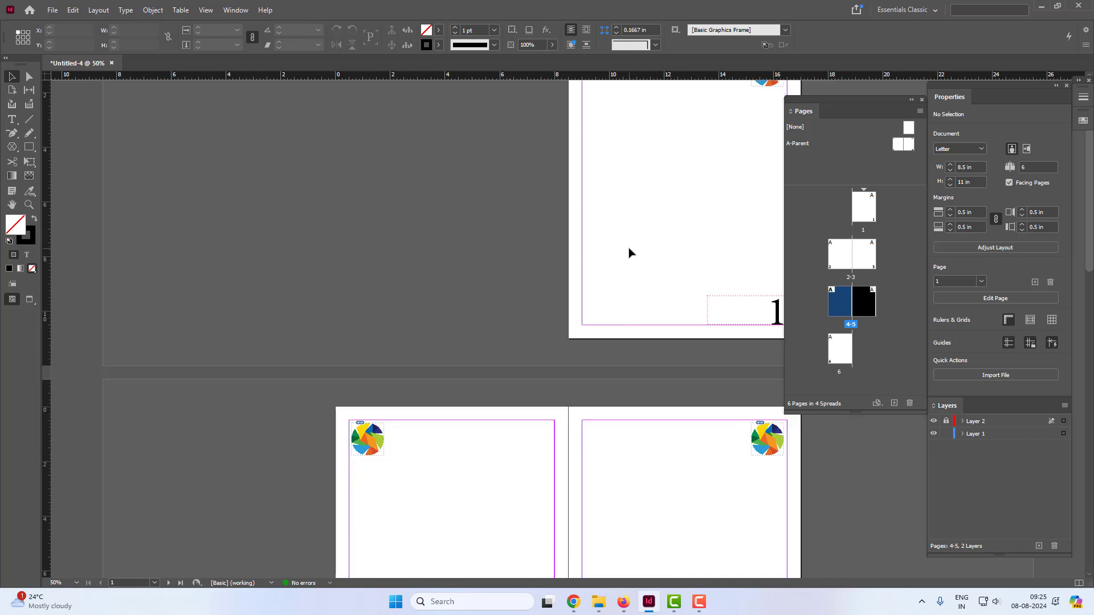
scroll(633, 251, "down", 3)
scroll(636, 246, "down", 1)
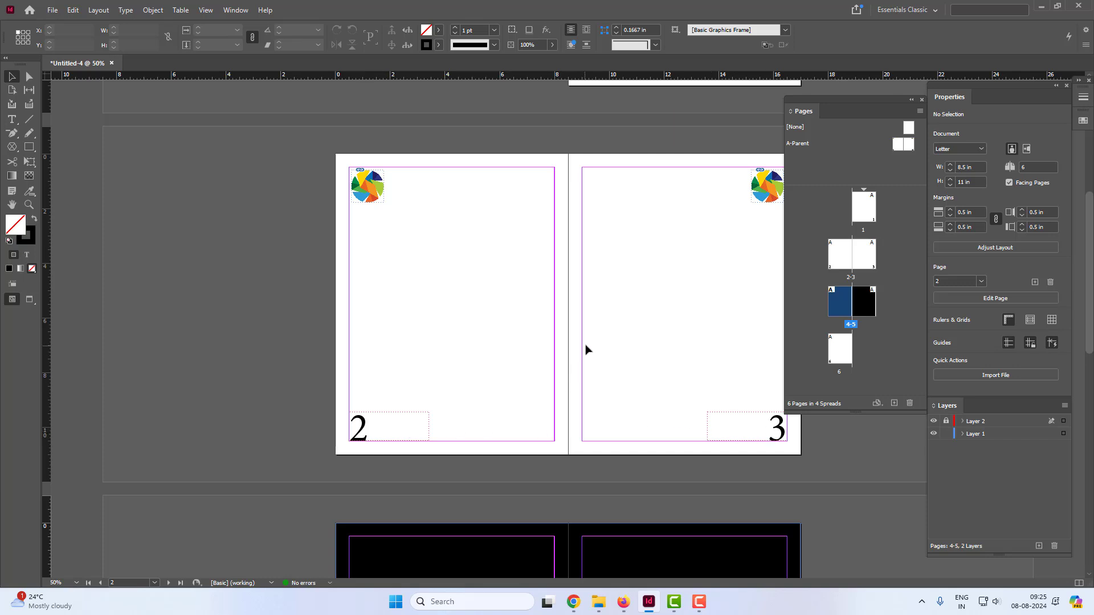
scroll(586, 349, "down", 5)
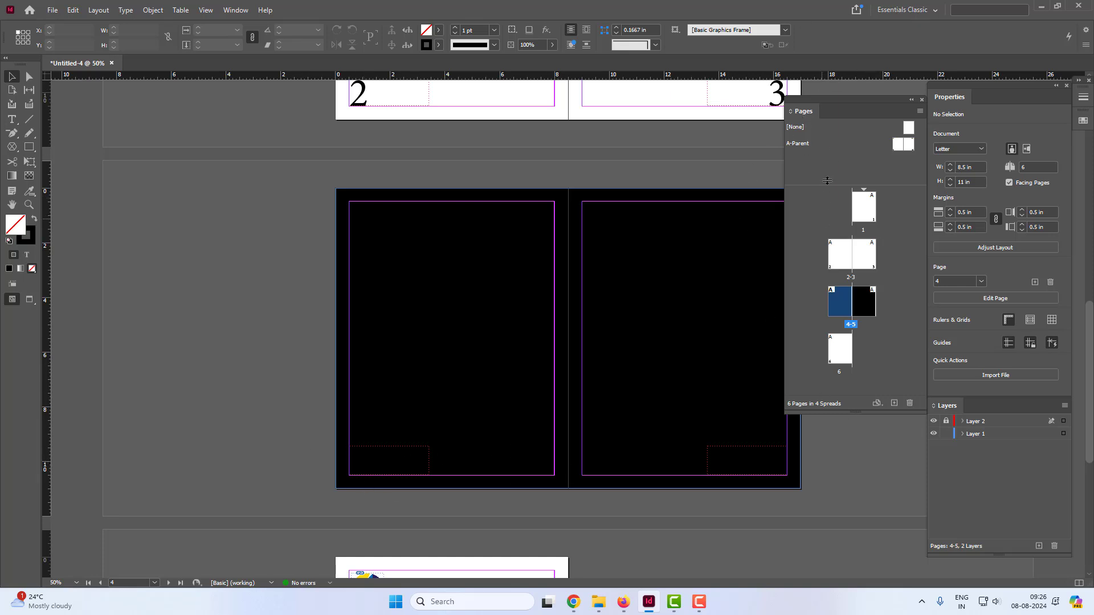
Step: Duplicate the A-Parent spread as a second parent
double_click(866, 150)
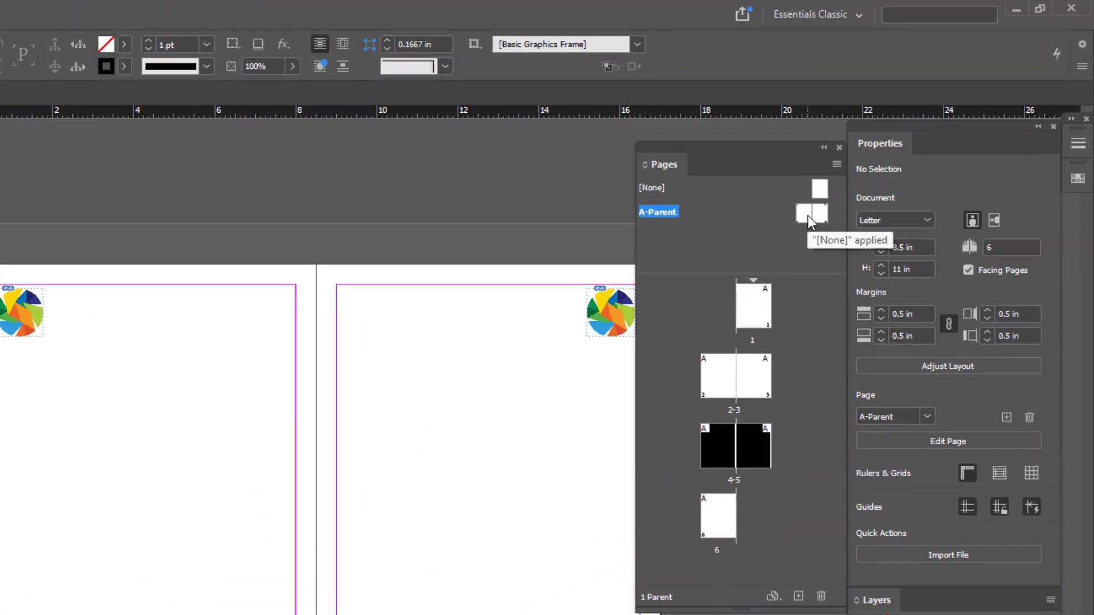
left_click(807, 215)
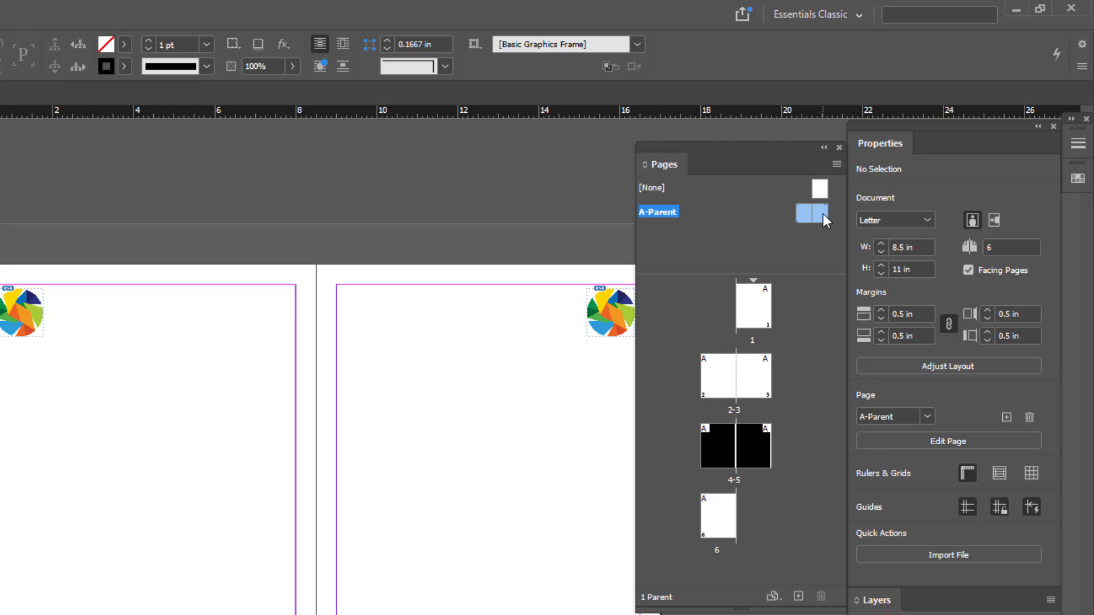
right_click(802, 213)
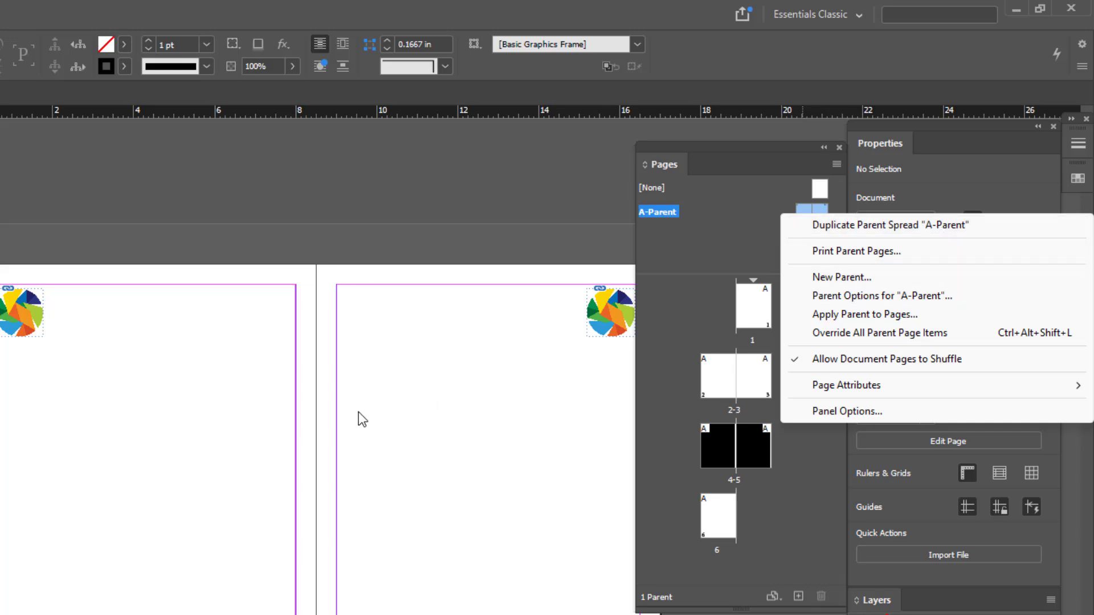
left_click(847, 230)
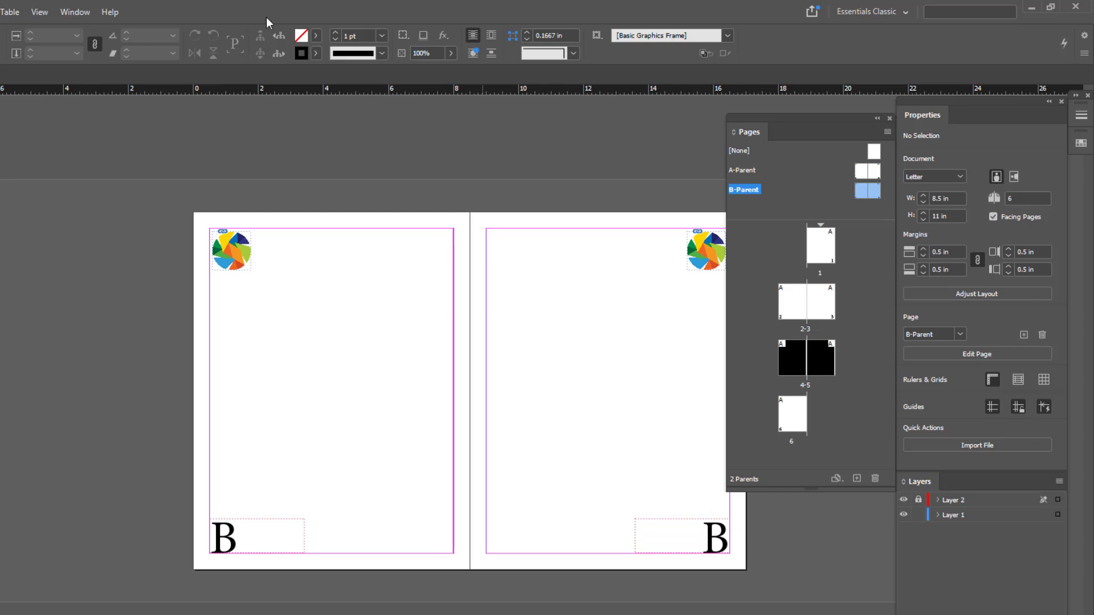
Step: Unlock Layer 2 and select both page-number text frames on the B-Parent spread
left_click_drag(174, 488, 786, 581)
left_click_drag(165, 482, 798, 590)
left_click(918, 501)
left_click_drag(88, 497, 787, 582)
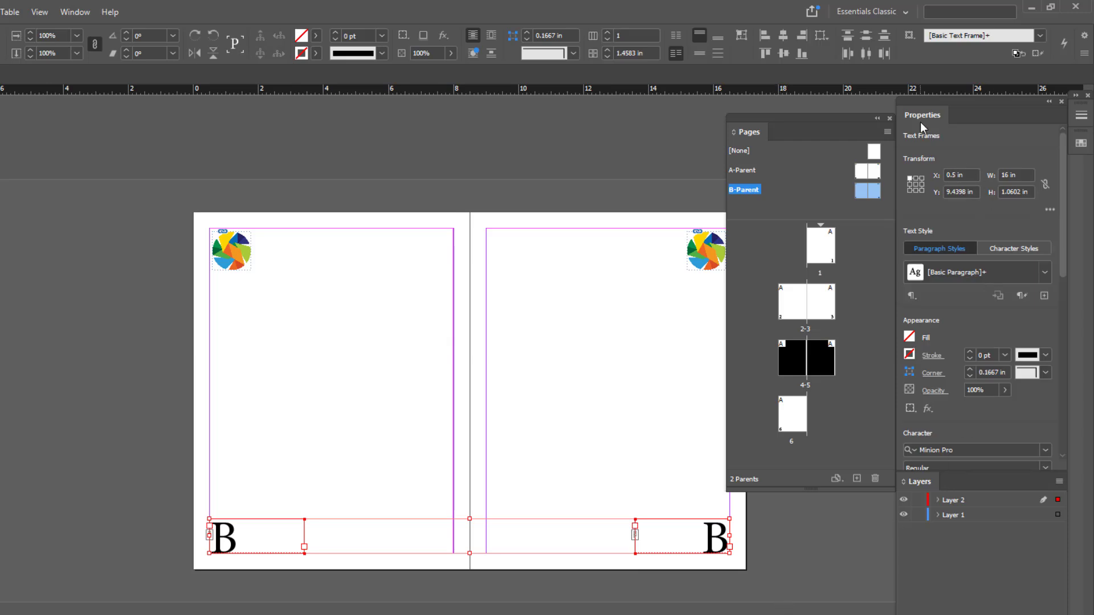
Step: Set the fill of the text in both B-Parent page-number frames to [Paper] and deselect them
left_click(909, 337)
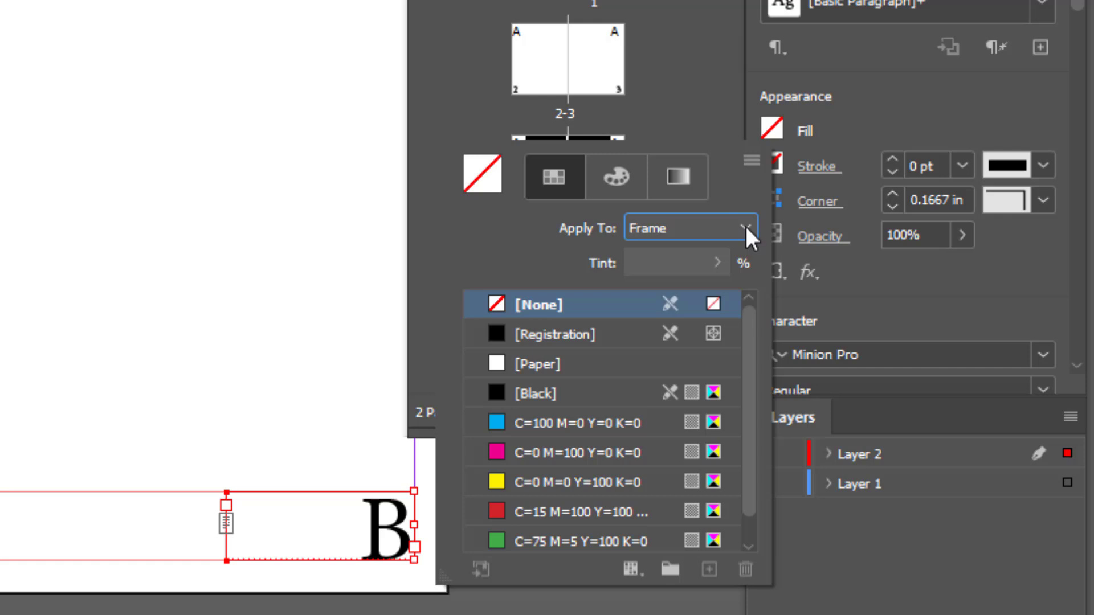
left_click(883, 388)
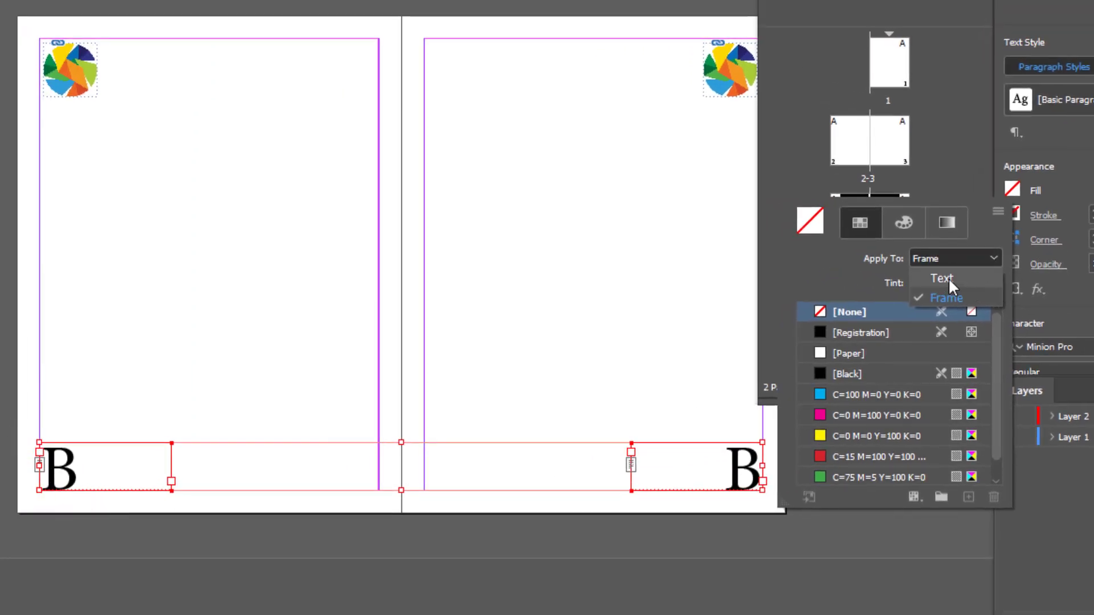
left_click(979, 279)
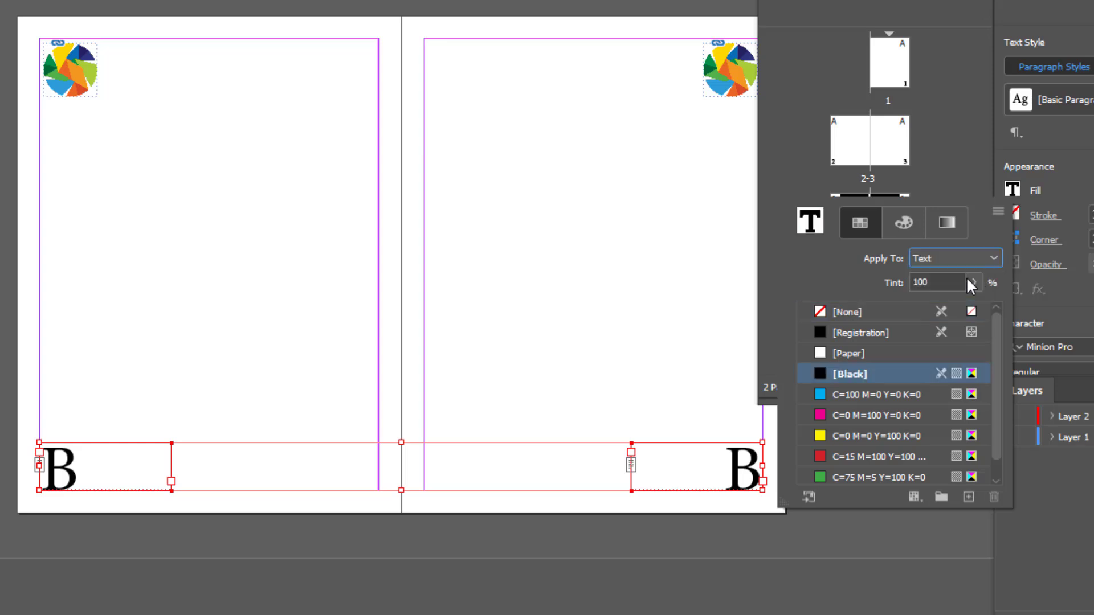
left_click(820, 353)
left_click(189, 240)
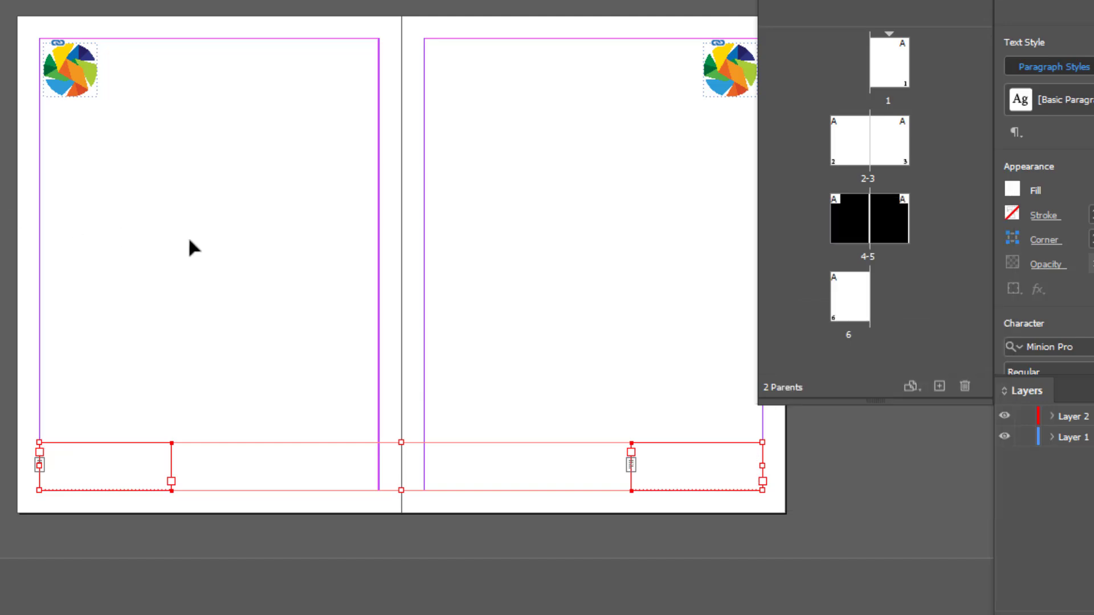
left_click(381, 18)
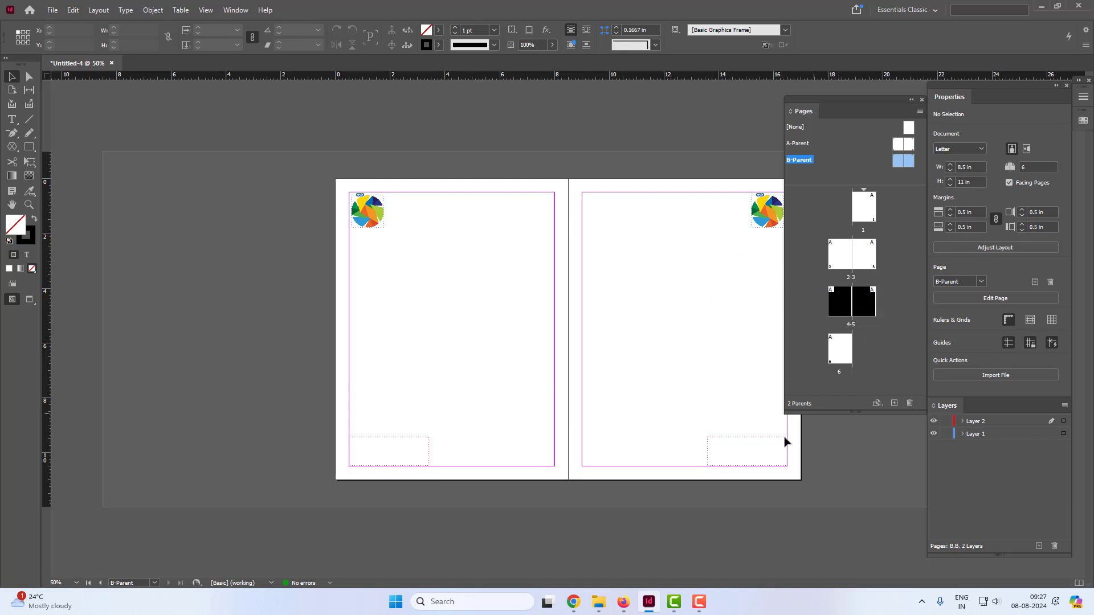
Step: Apply B-Parent to pages 4-5 and compare their page numbers with those on the neighbouring spreads
double_click(841, 307)
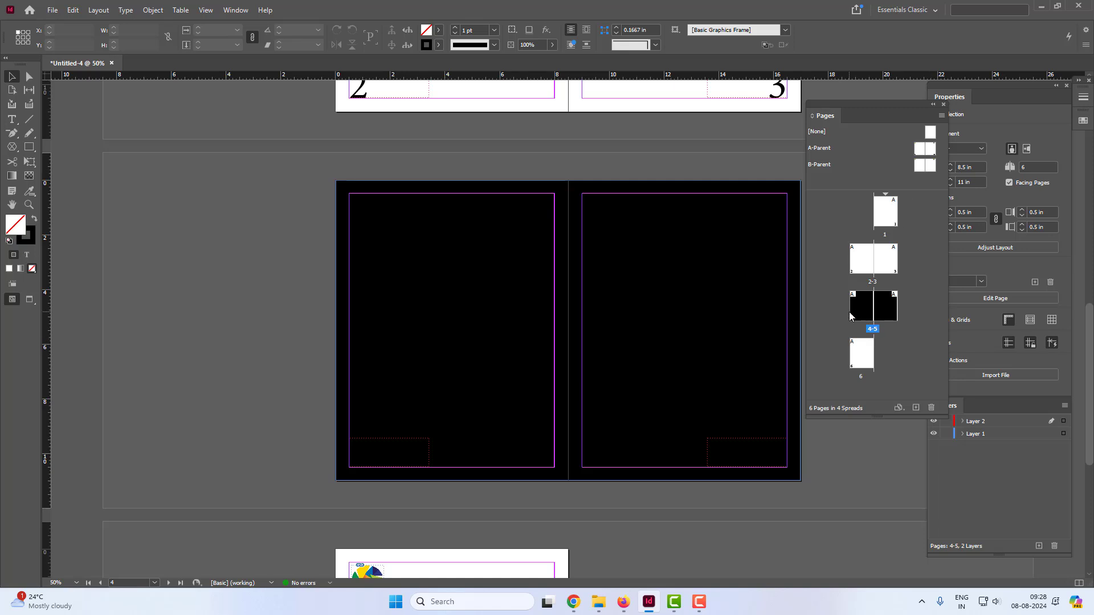
left_click(886, 310, "shift")
right_click(863, 309)
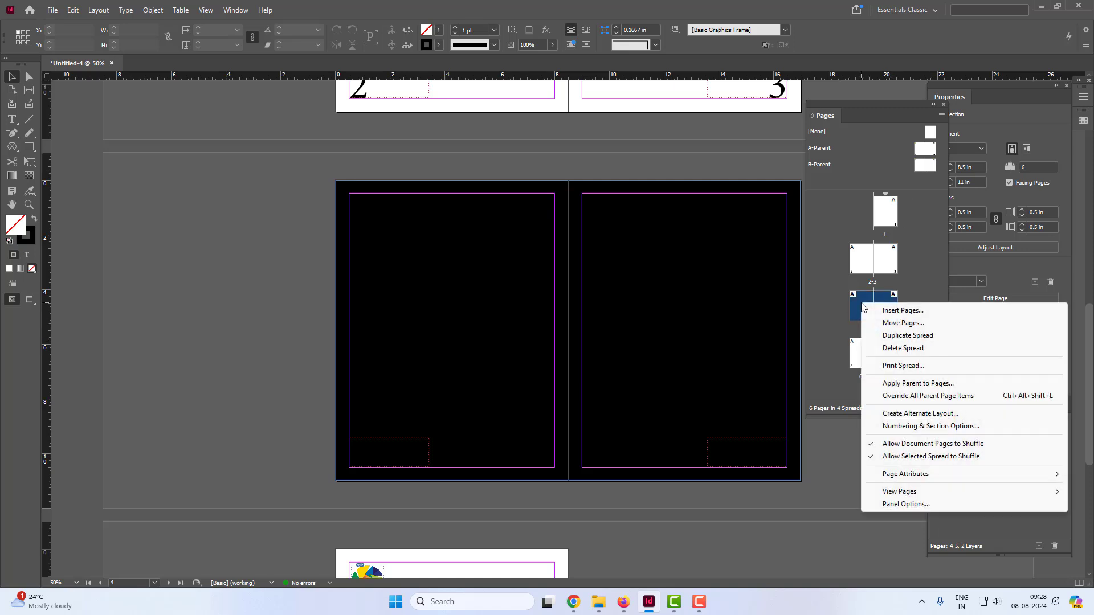
left_click(972, 386)
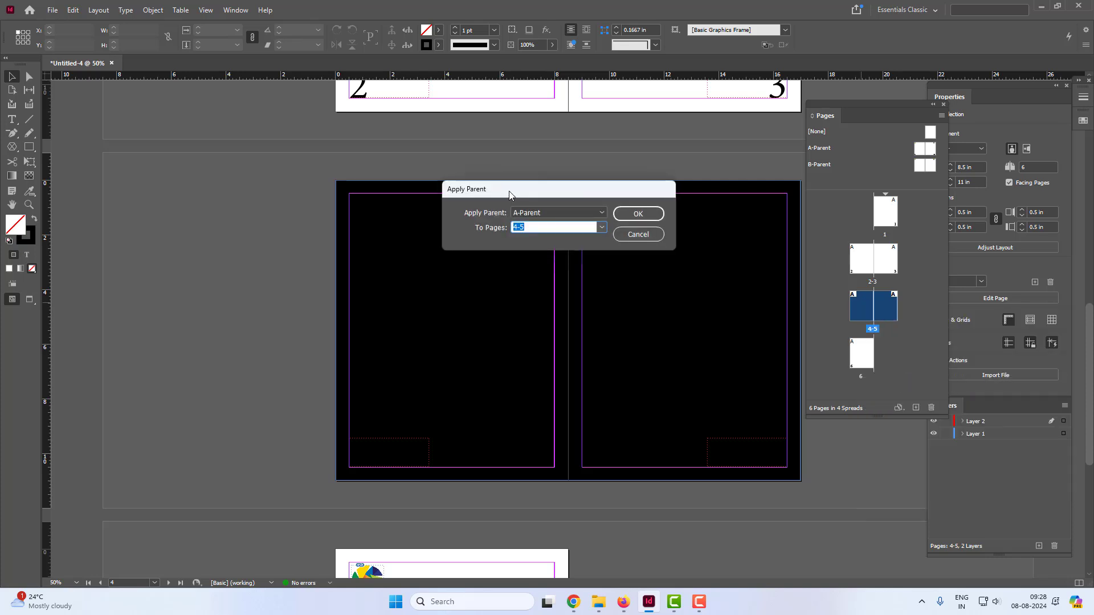
left_click_drag(509, 195, 479, 151)
left_click(572, 169)
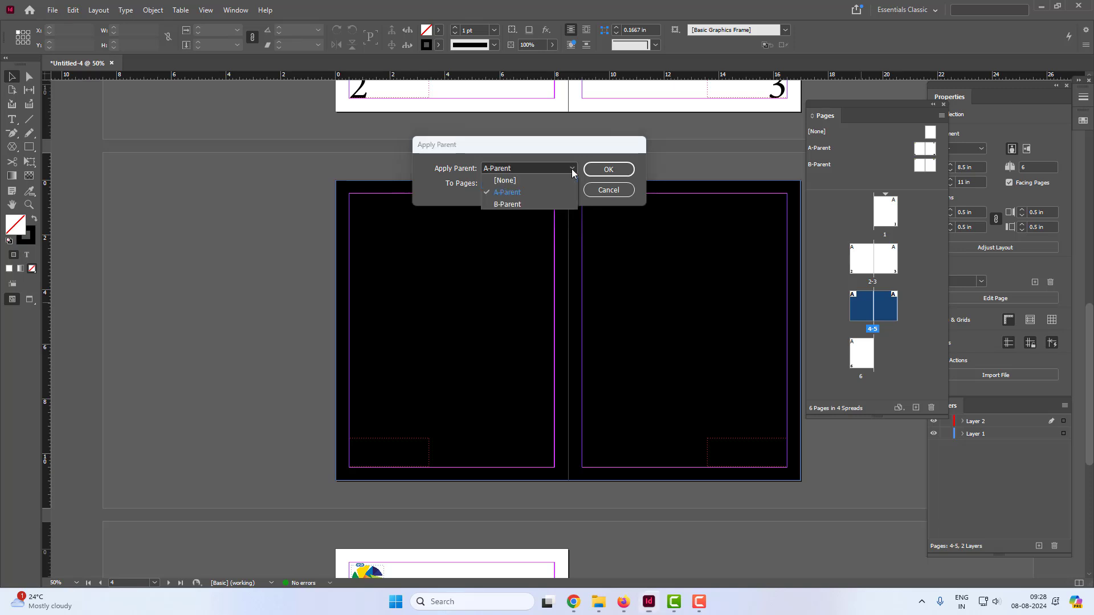
left_click(507, 205)
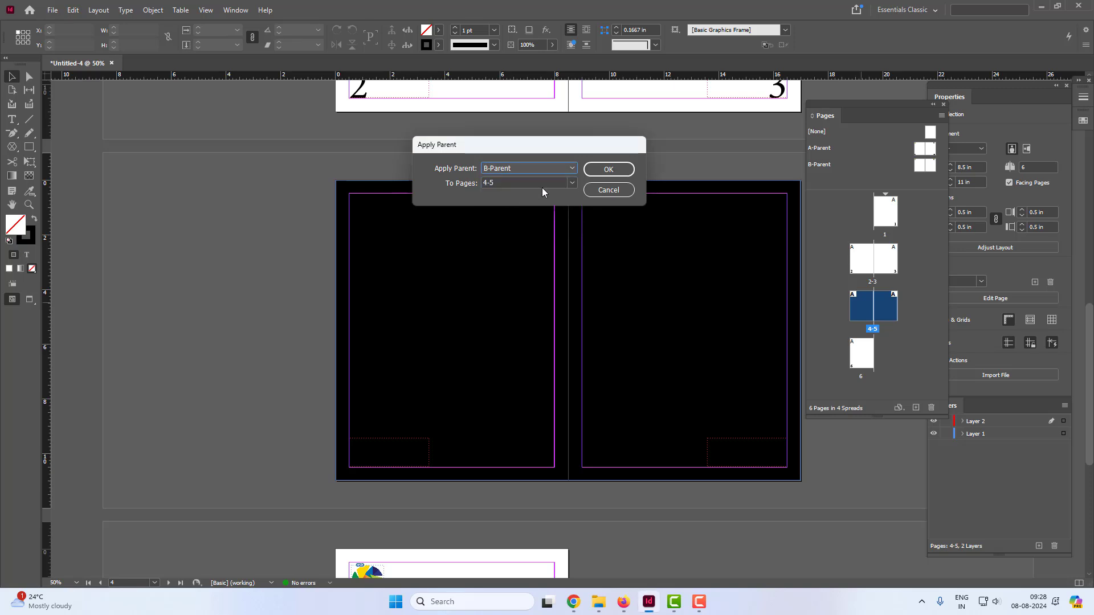
left_click(609, 170)
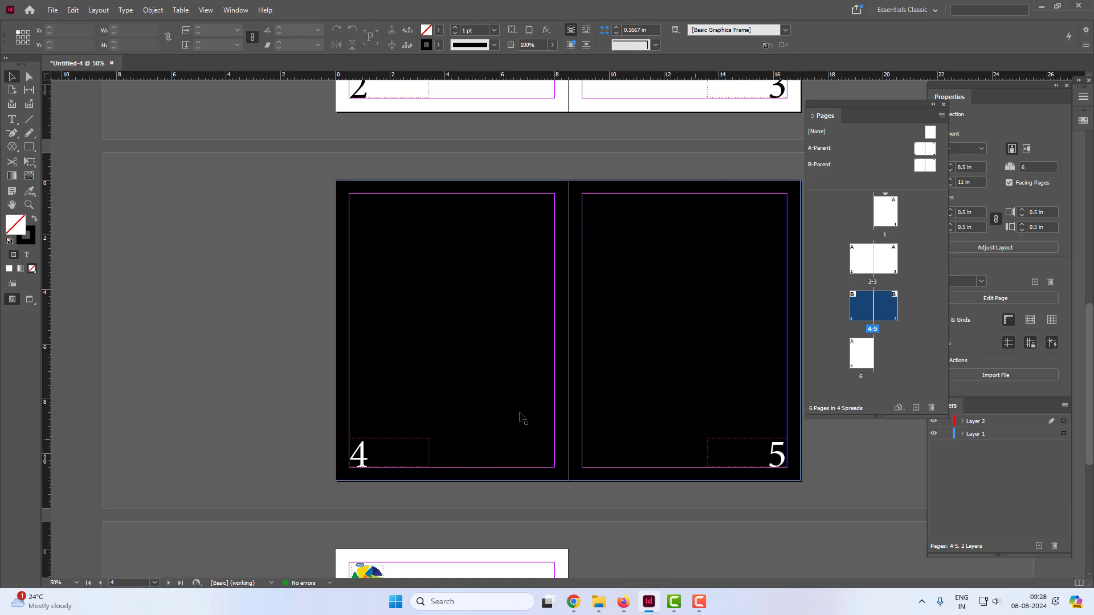
scroll(622, 340, "up", 5)
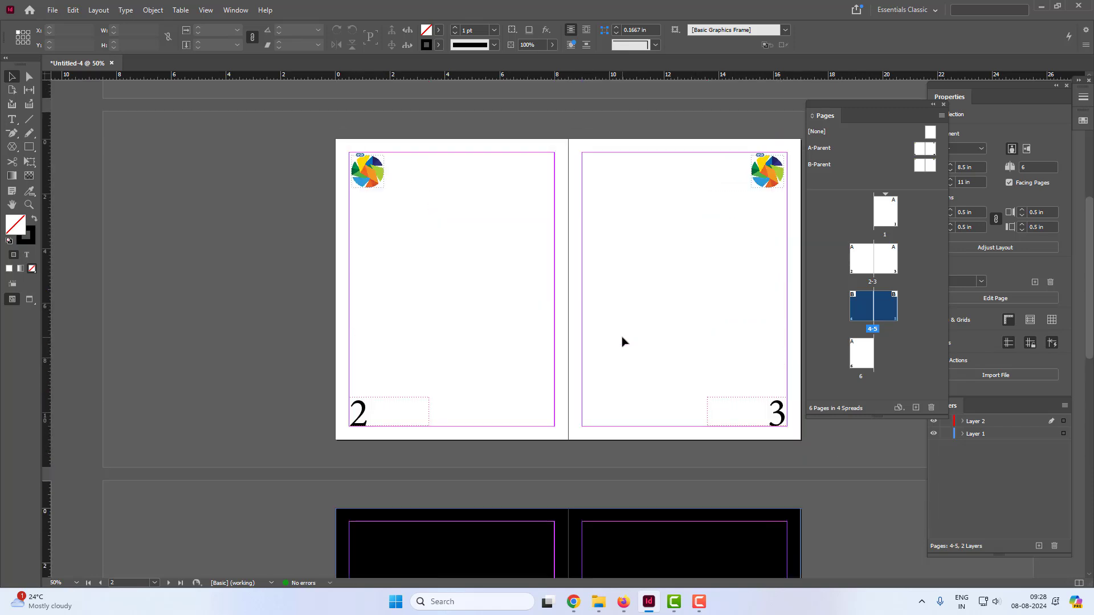
scroll(622, 340, "up", 2)
scroll(656, 350, "down", 8)
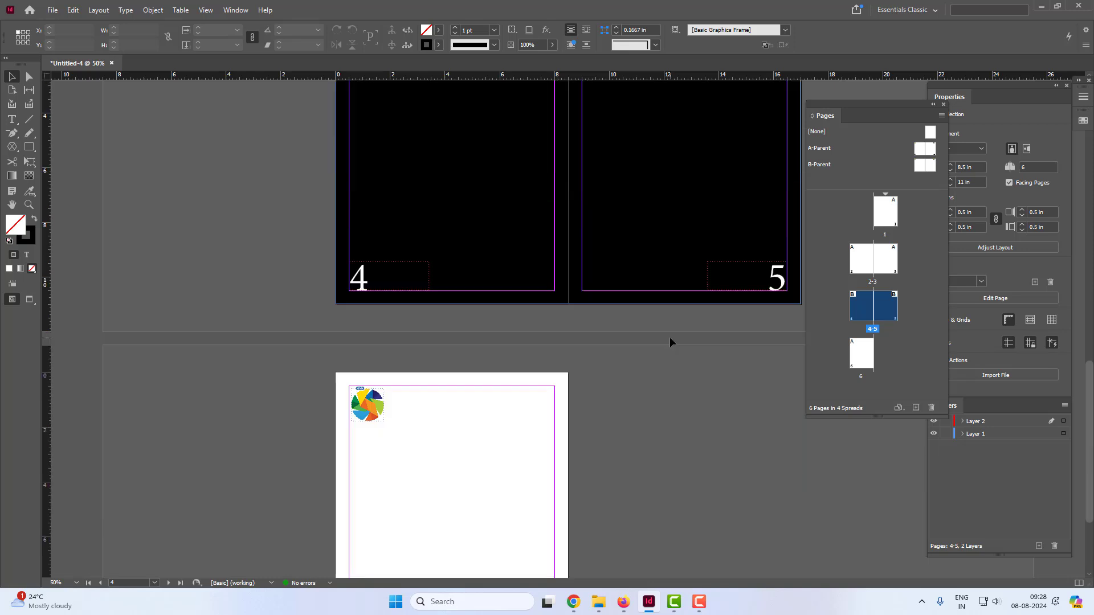
scroll(669, 340, "up", 7)
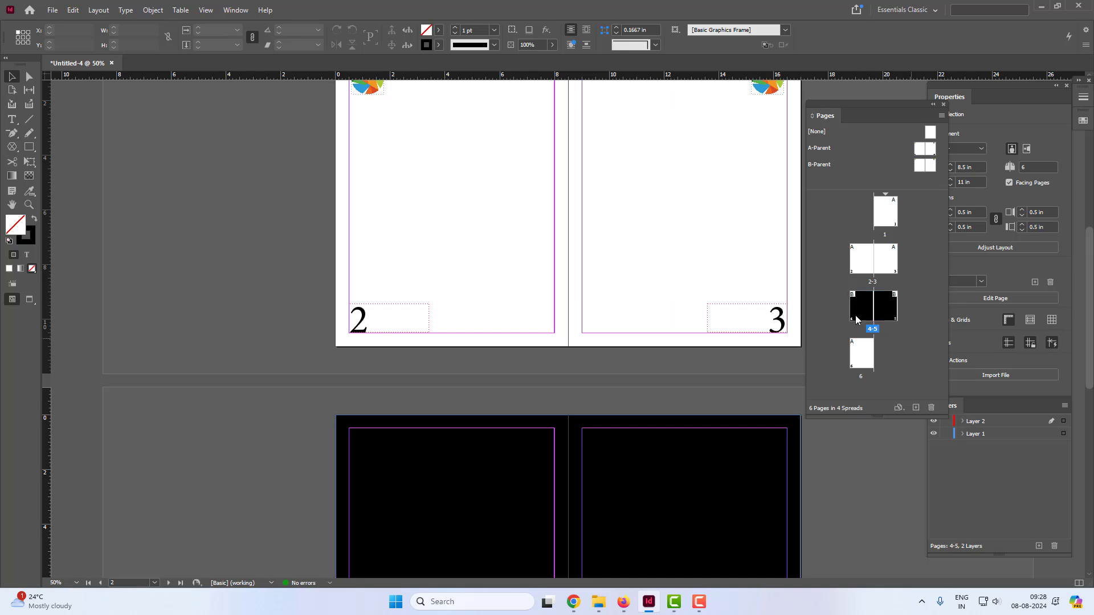
scroll(520, 318, "up", 3)
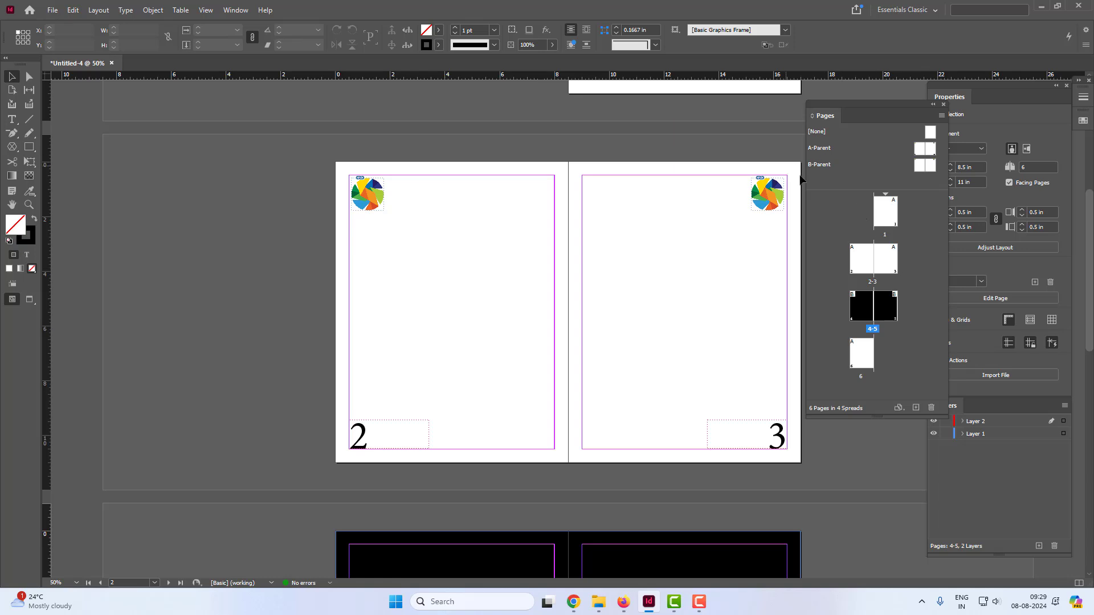
Step: Draw a rectangle about 5.9 by 4.75 in on B-Parent's left page and fill it with yellow C=0 M=0 Y=100 K=0
left_click(860, 299)
double_click(921, 165)
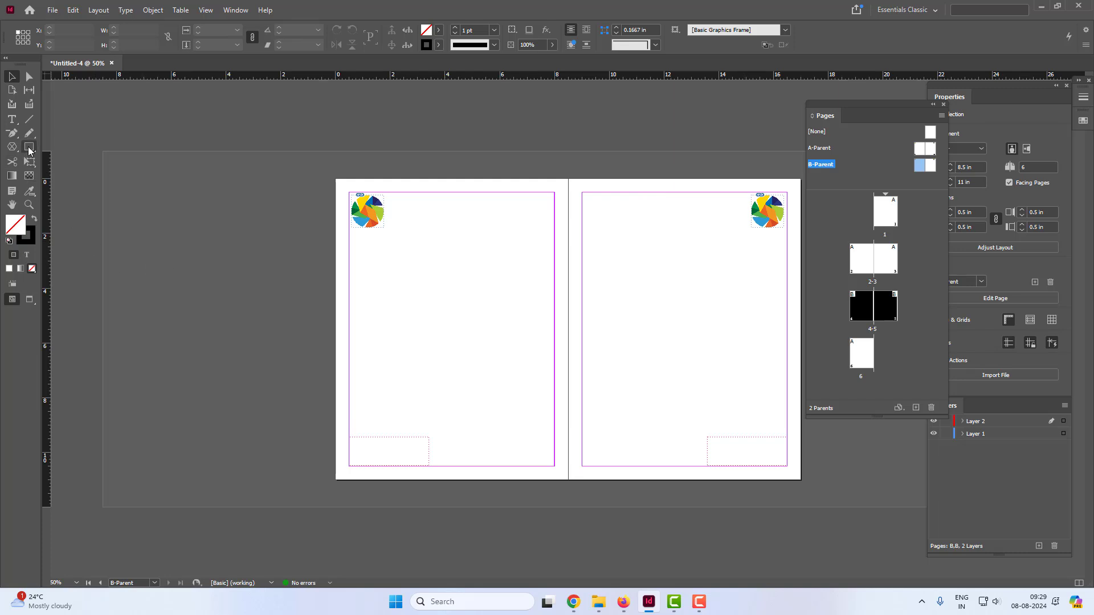
left_click(29, 146)
left_click_drag(374, 249, 535, 379)
left_click(438, 32)
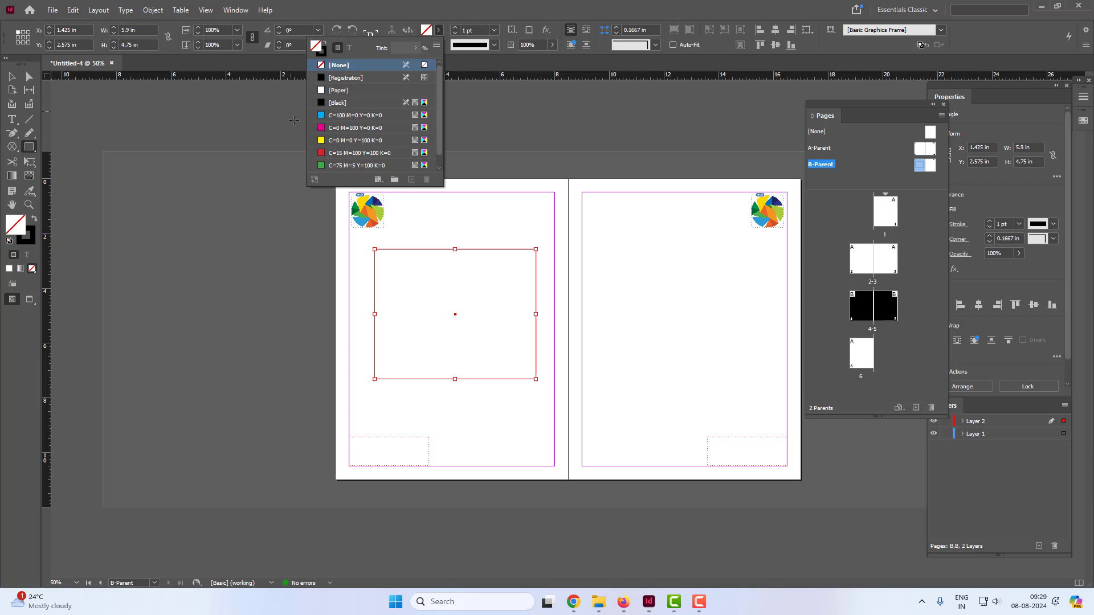
left_click(321, 140)
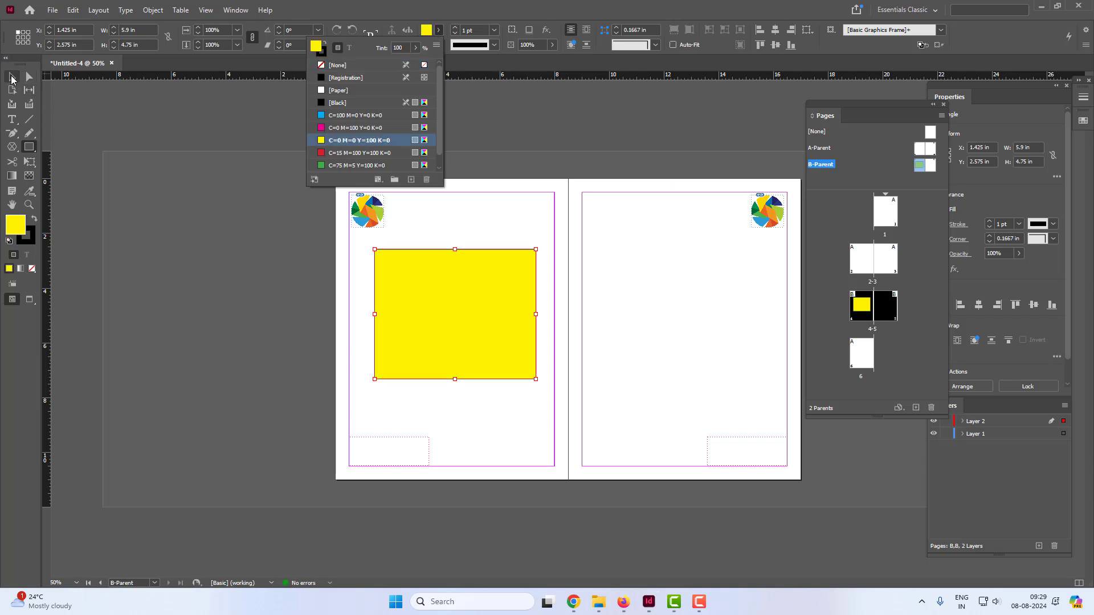
Step: Place a copy of the yellow rectangle on B-Parent's right page, roughly level with the original, and deselect it
left_click(12, 76)
left_click(217, 308)
left_click(398, 325)
left_click_drag(398, 325, 642, 331)
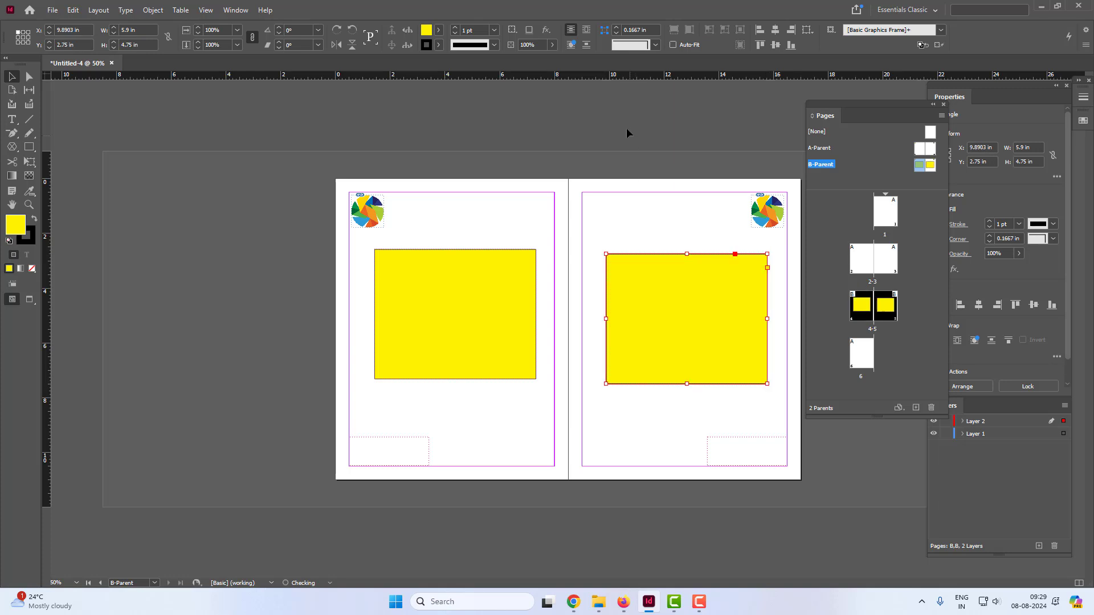
left_click(556, 152)
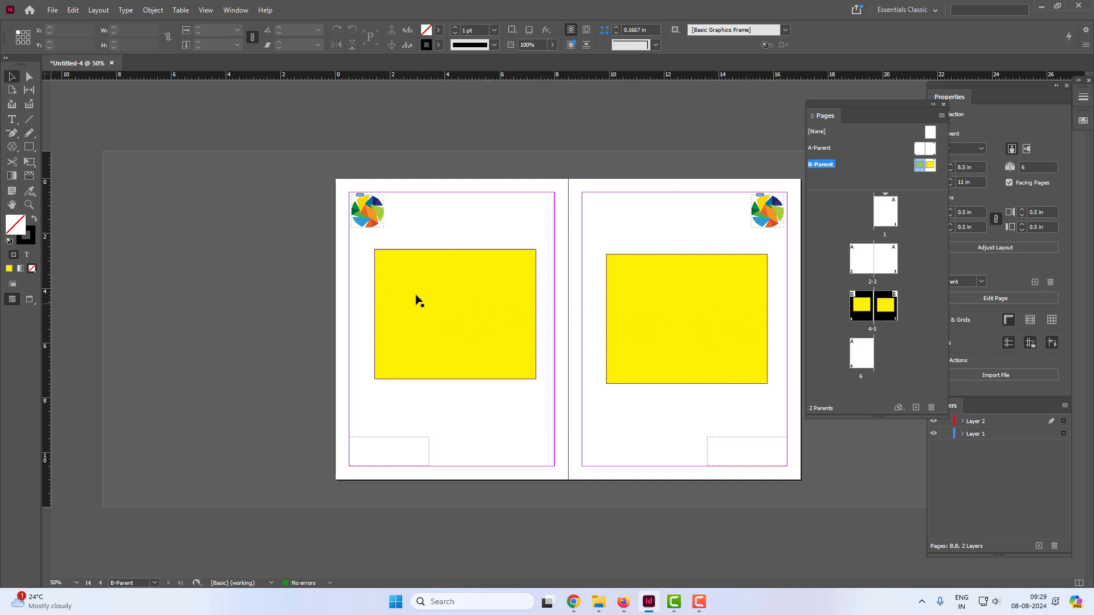
left_click(825, 149)
left_click(931, 254)
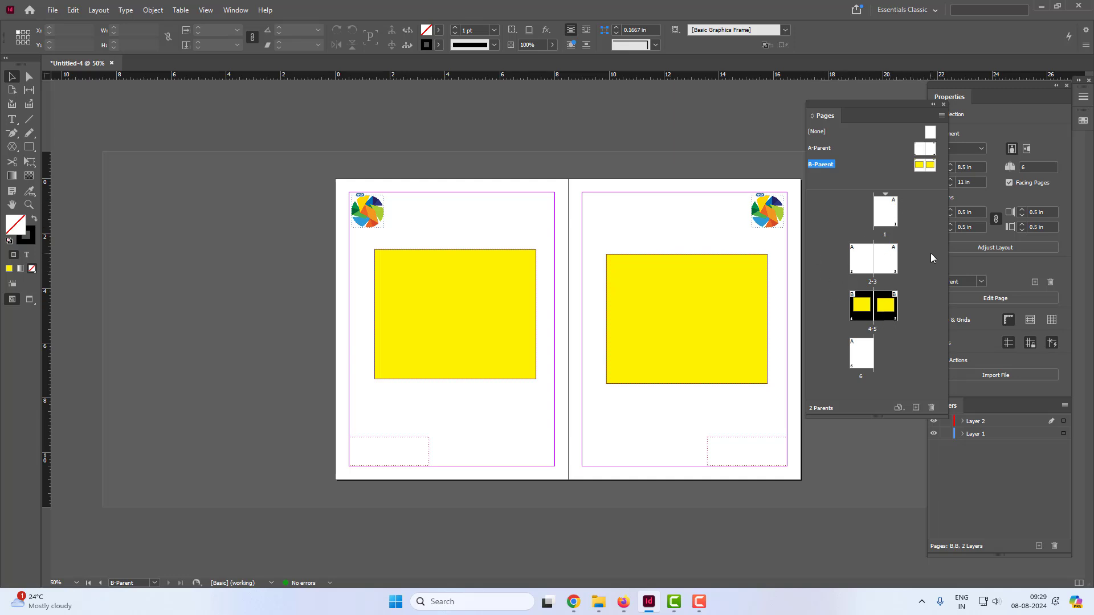